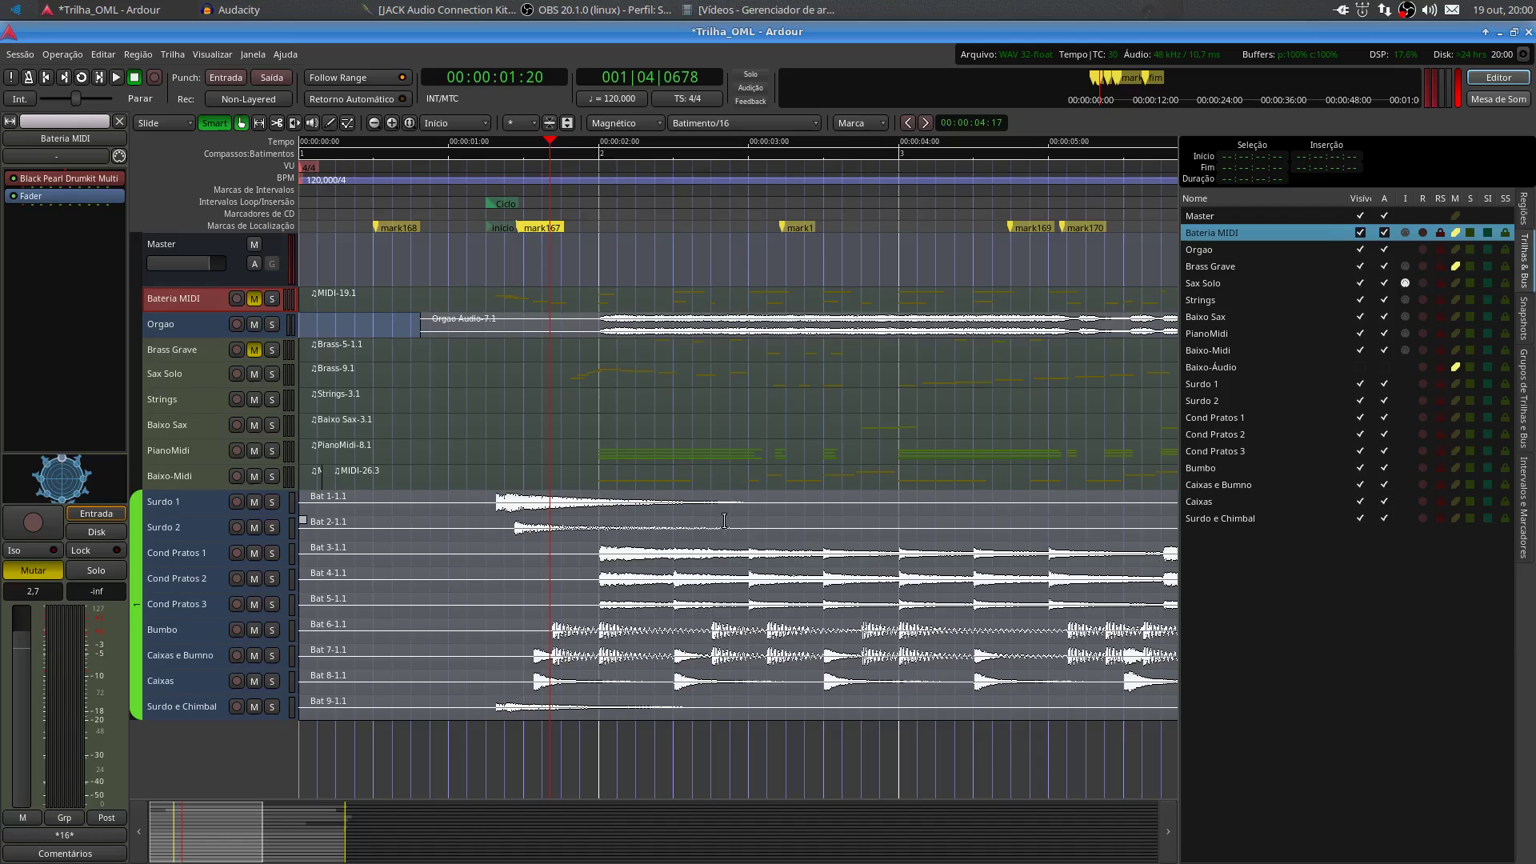
View the interface of the Bateria MIDI track's Black Pearl Drumkit Multi plugin and close it
scroll(723, 522, down, 3)
scroll(724, 521, up, 1)
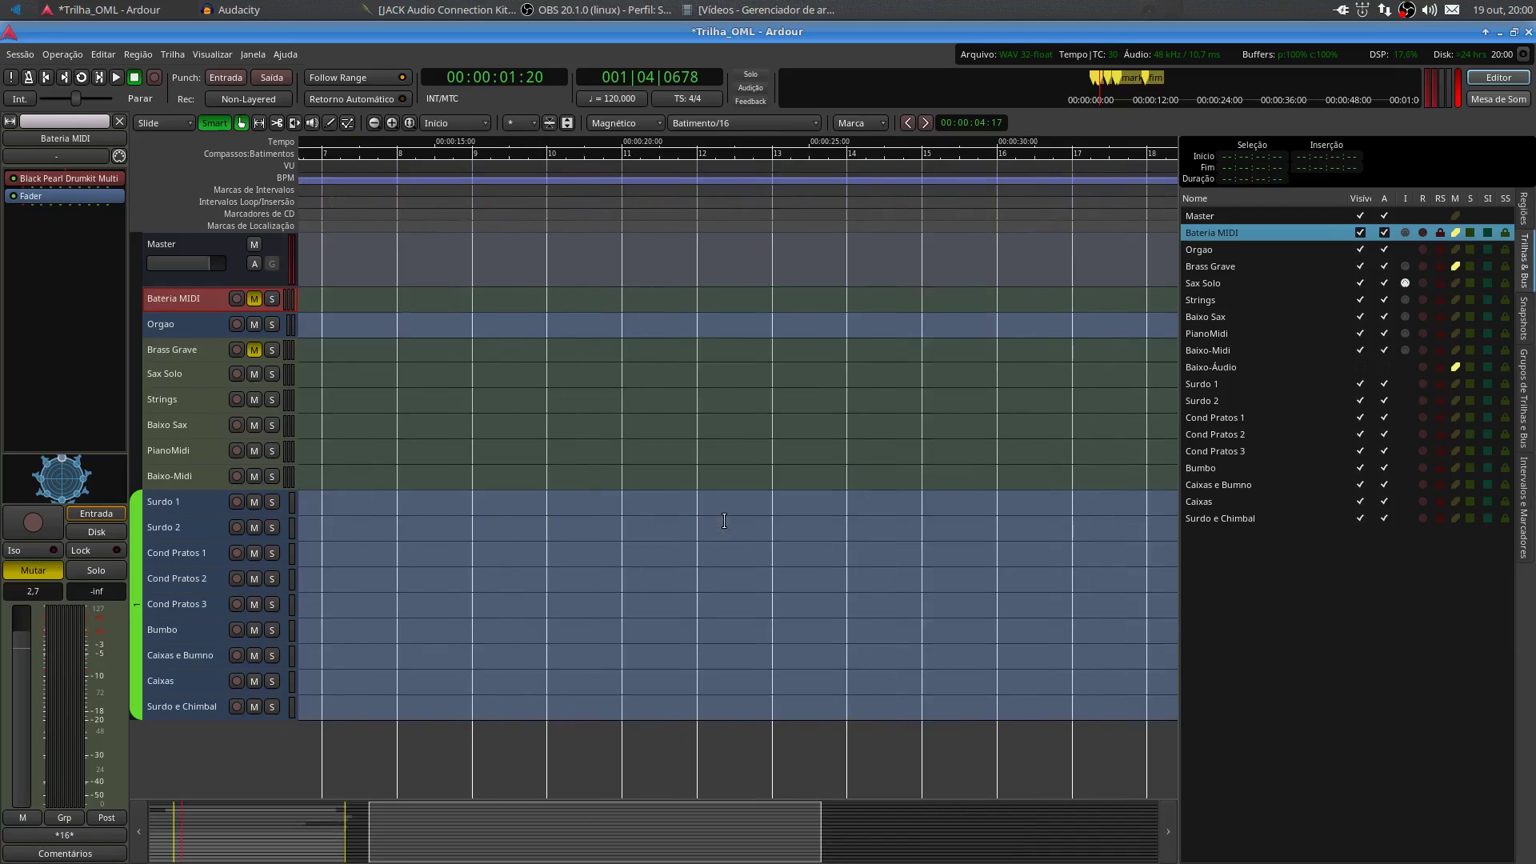
key(Home)
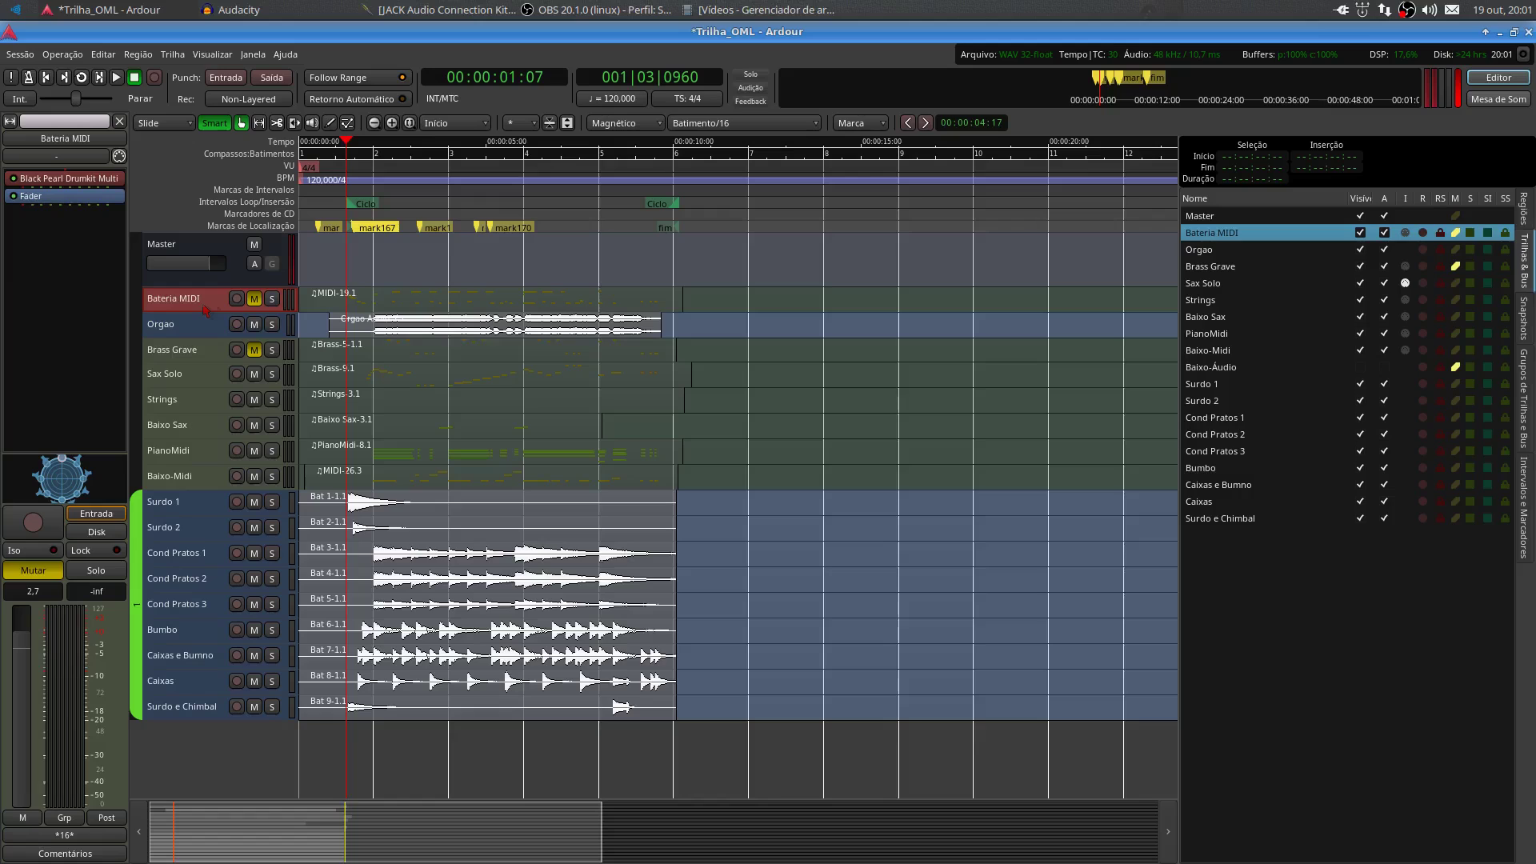
mouse_move(212, 305)
mouse_down()
mouse_move(224, 400)
mouse_move(233, 308)
mouse_up()
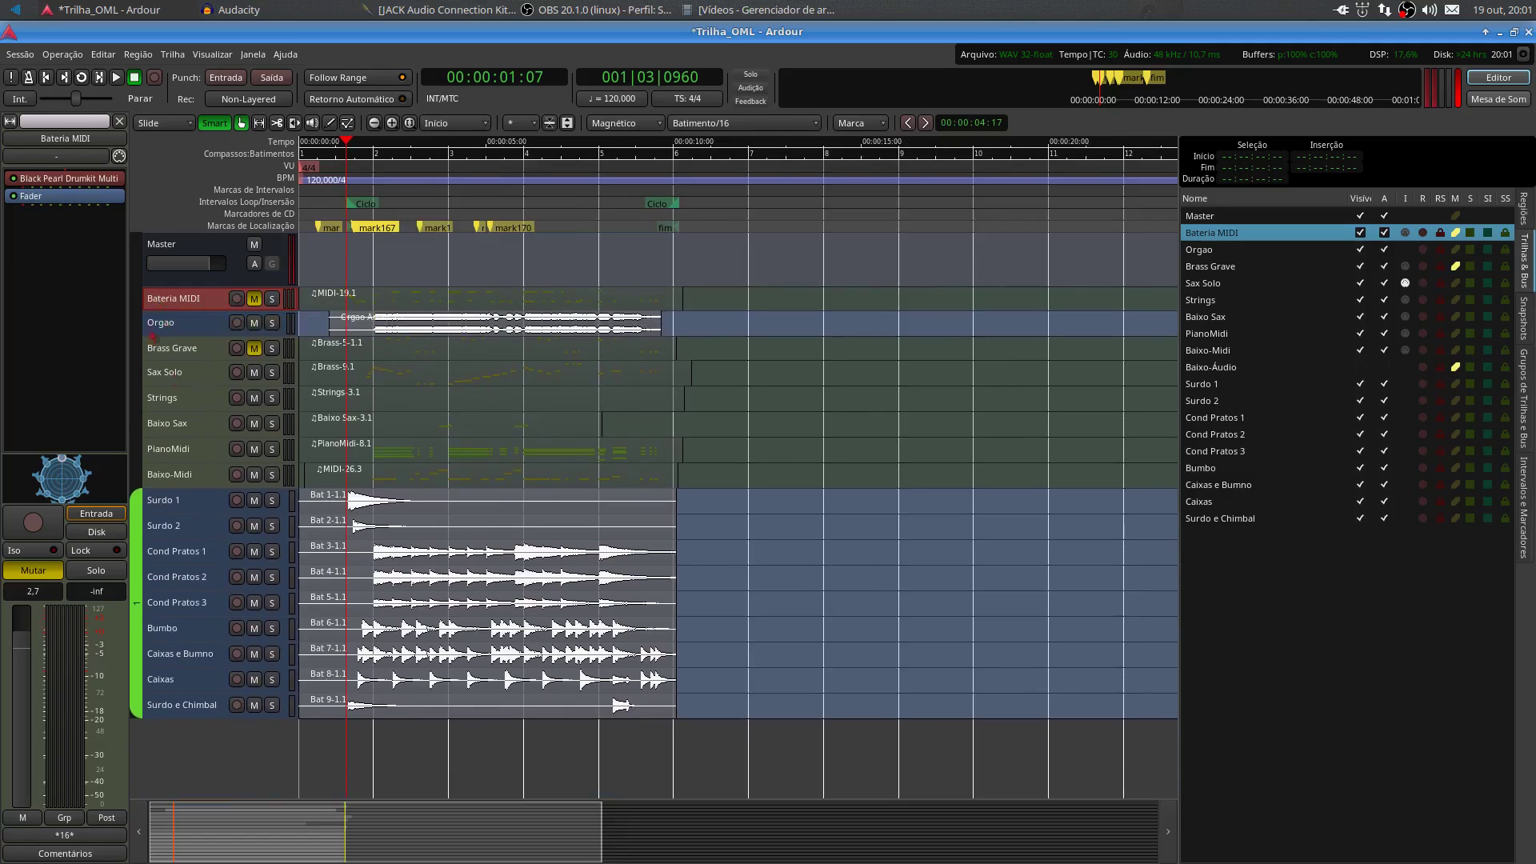
double_click(32, 178)
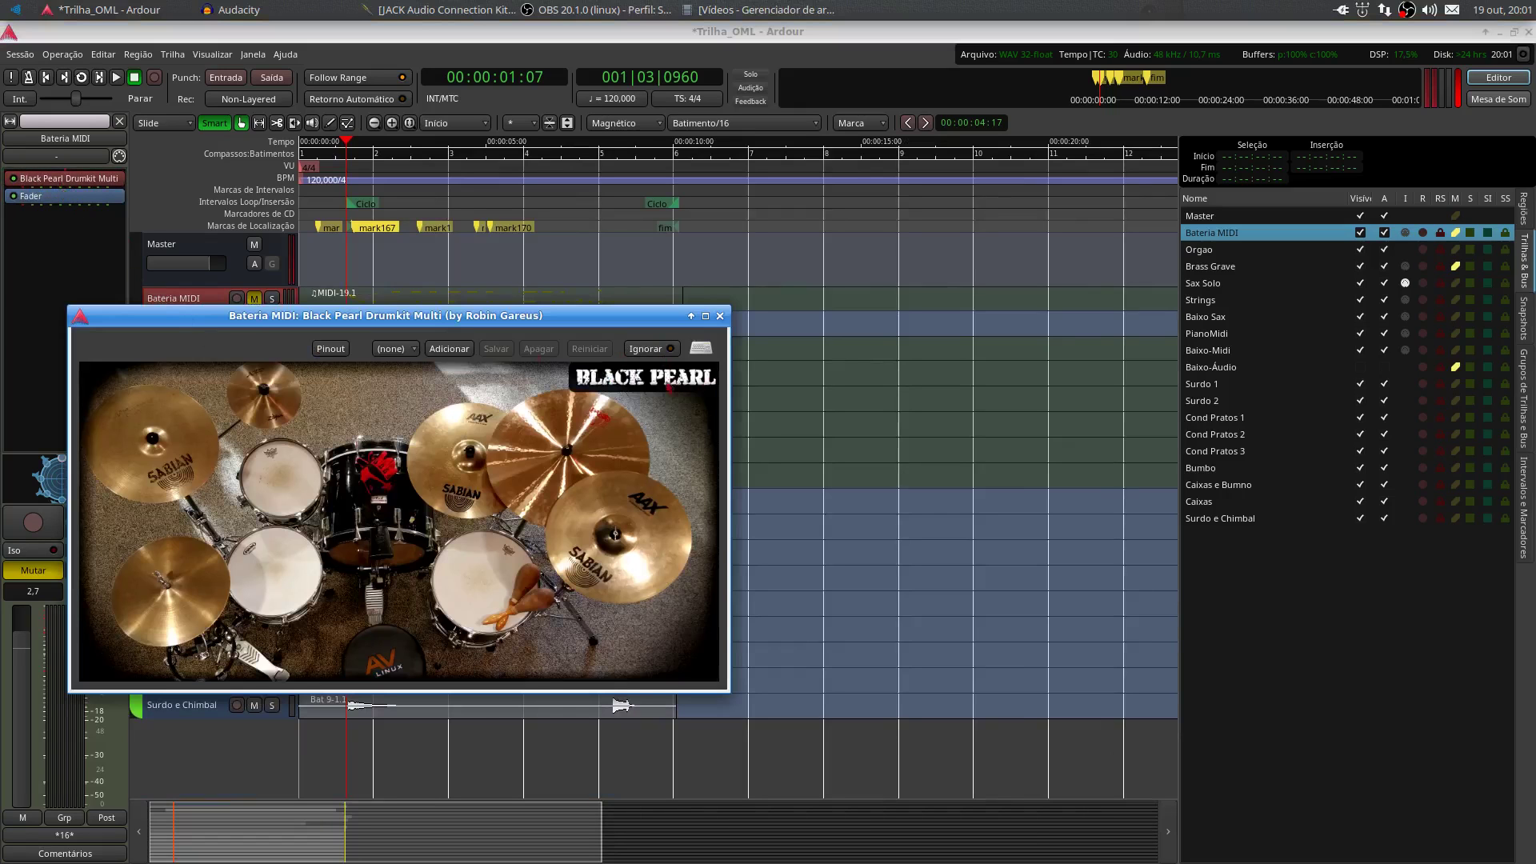
click(717, 316)
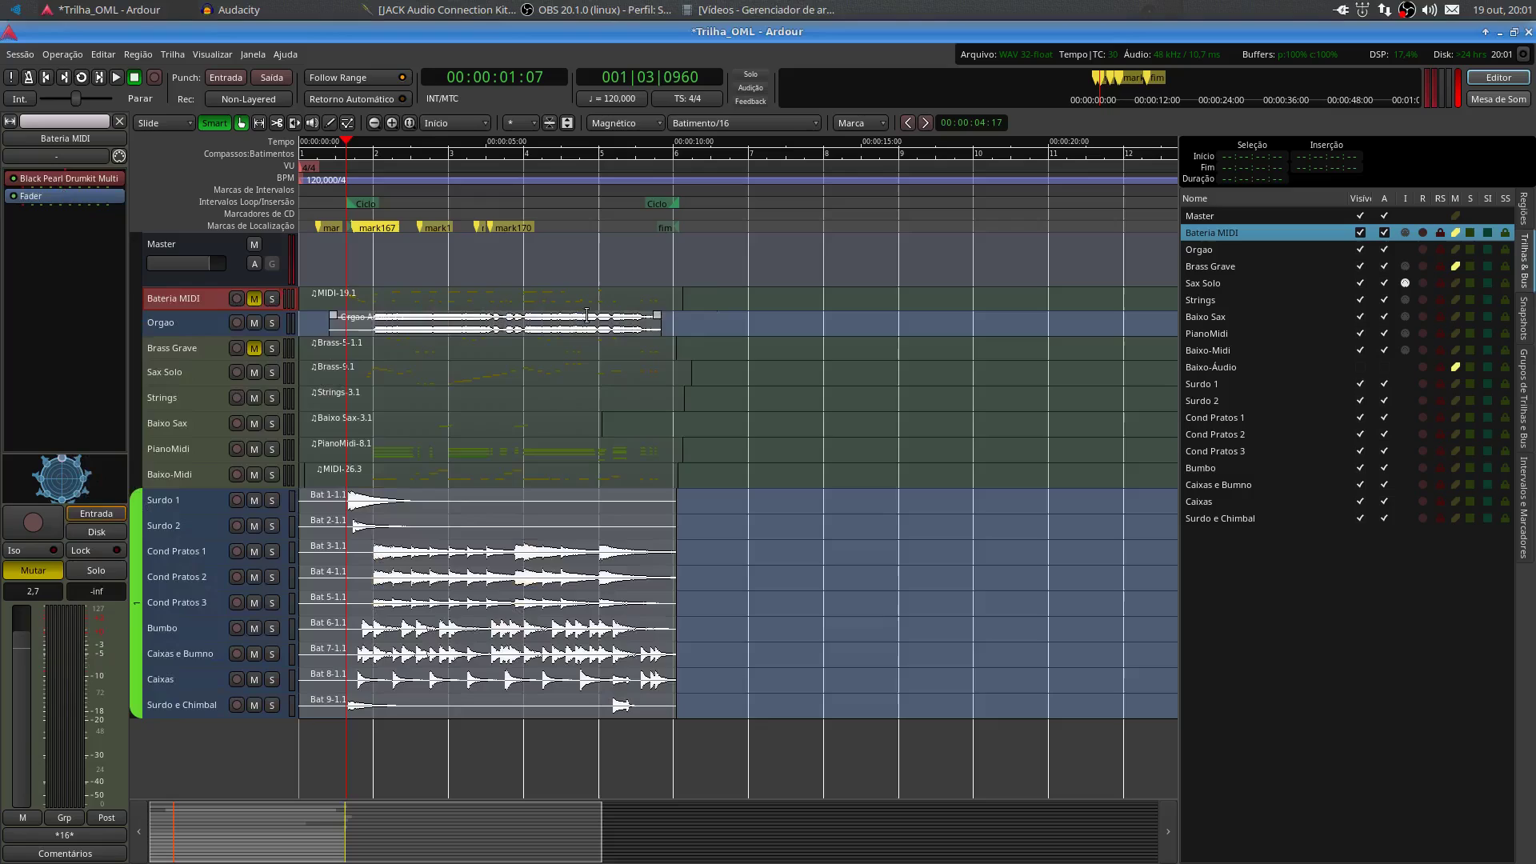
Search the Plugin Manager for "drum" instruments, look through the names and creators, and close it without adding a plugin
double_click(108, 276)
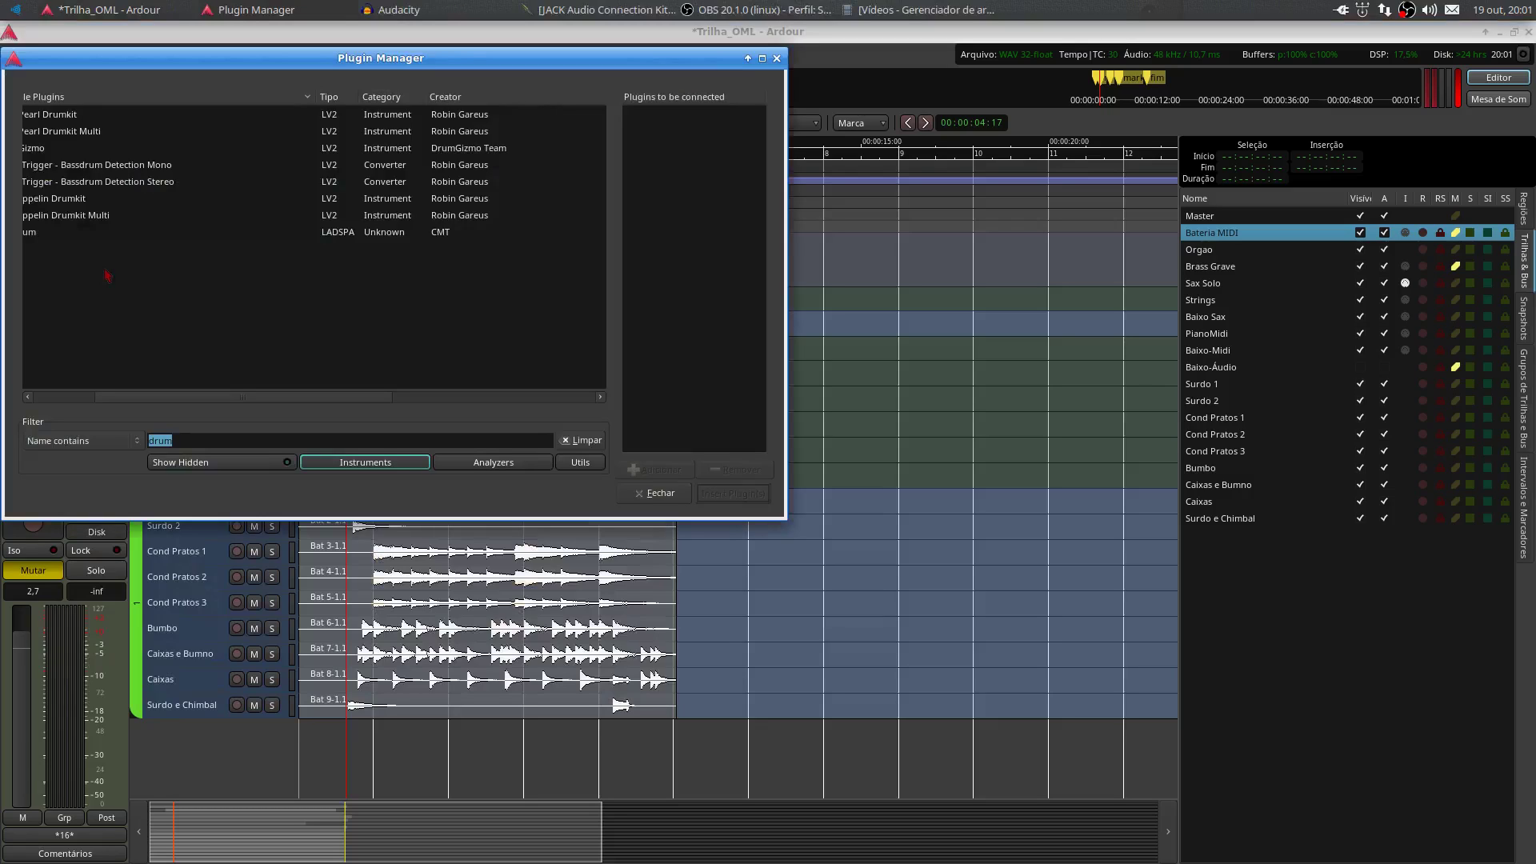
text(drum)
scroll(255, 340, left, 4)
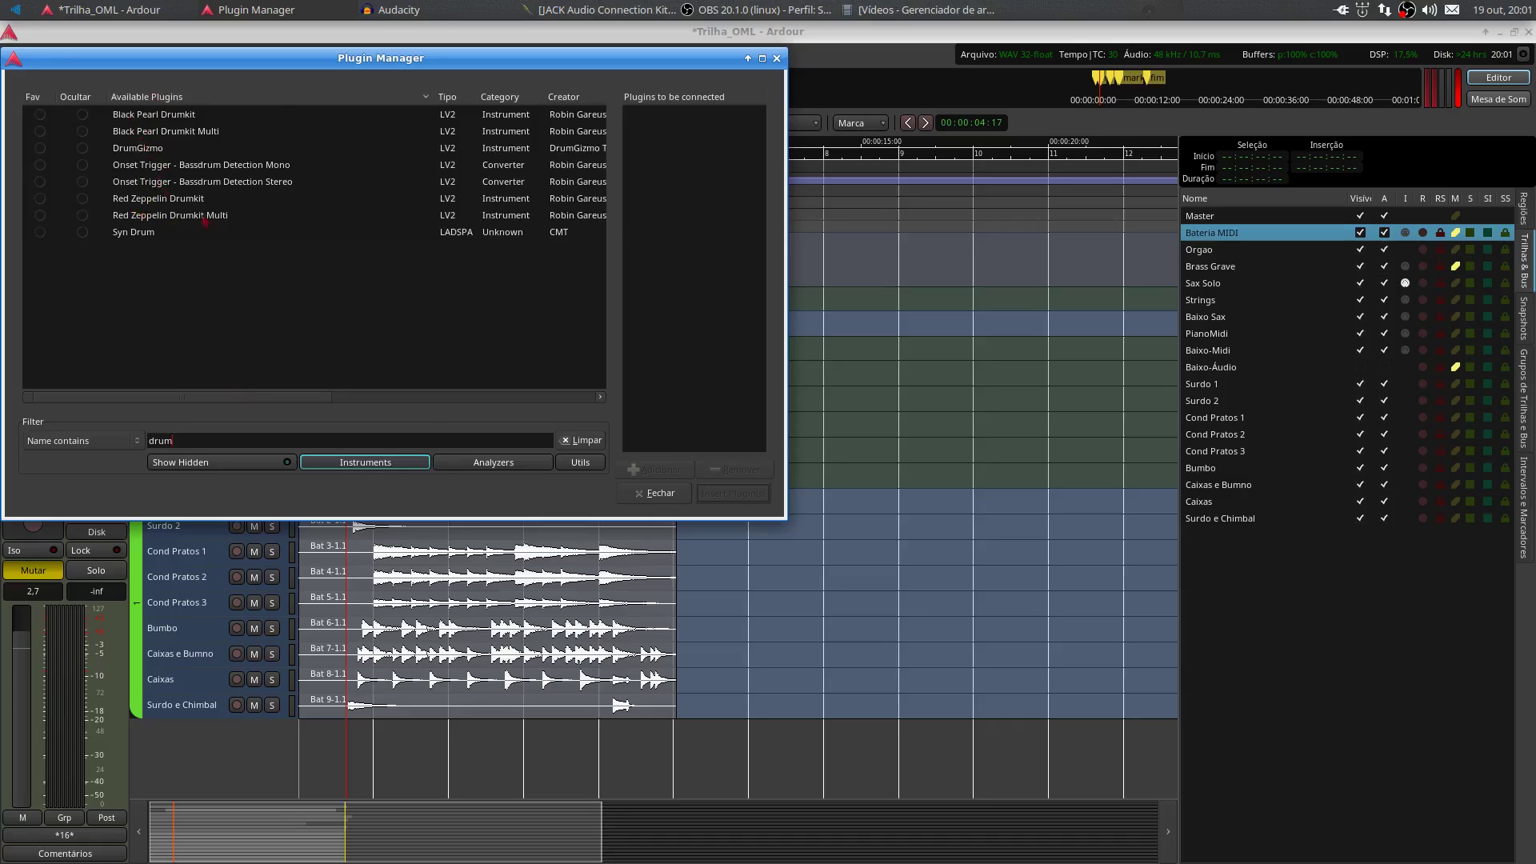
scroll(452, 386, right, 4)
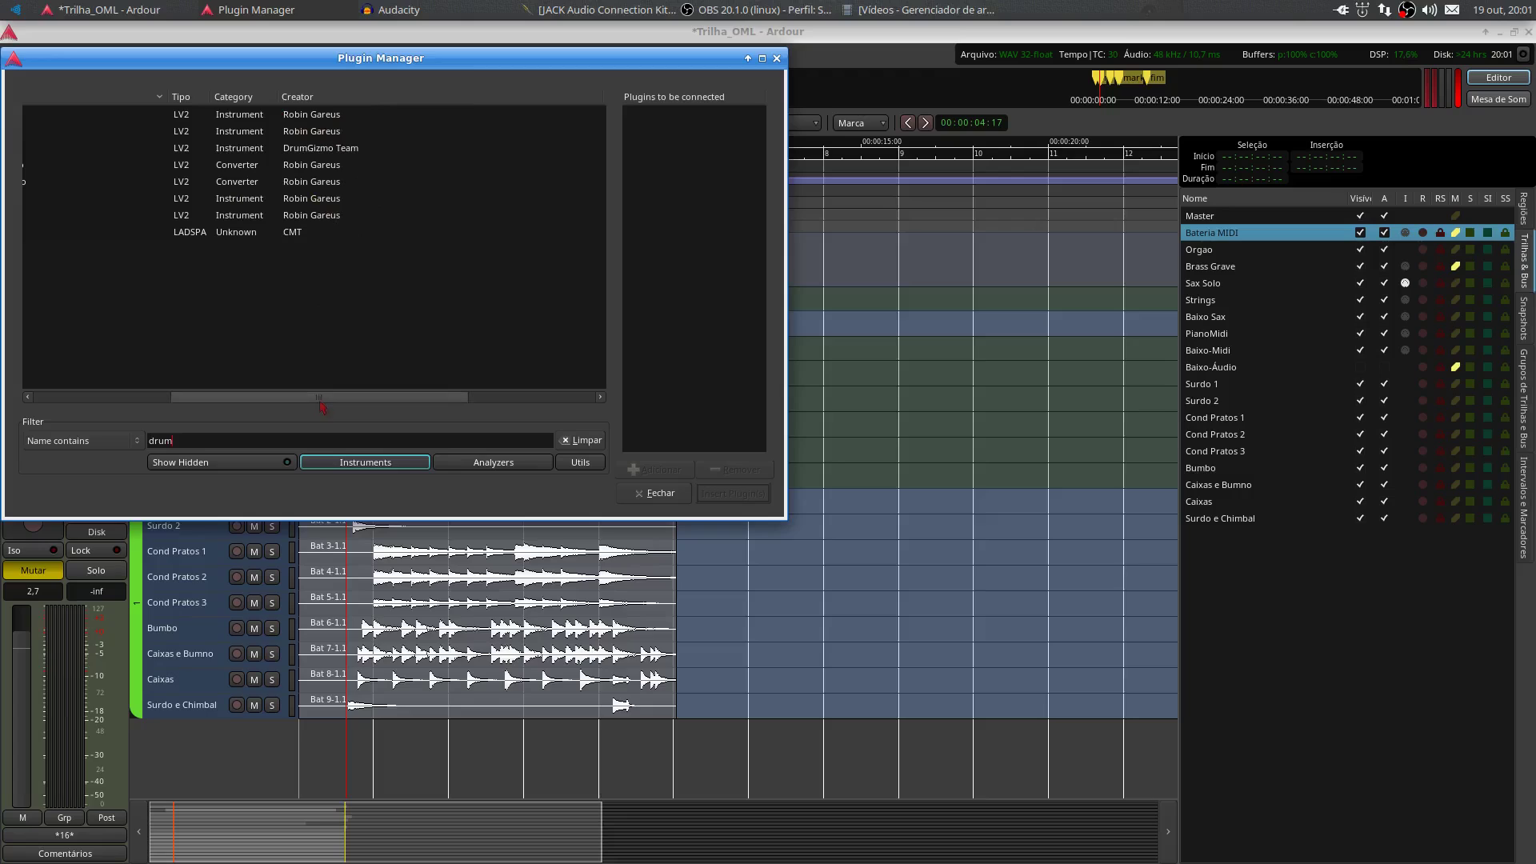
scroll(322, 394, left, 4)
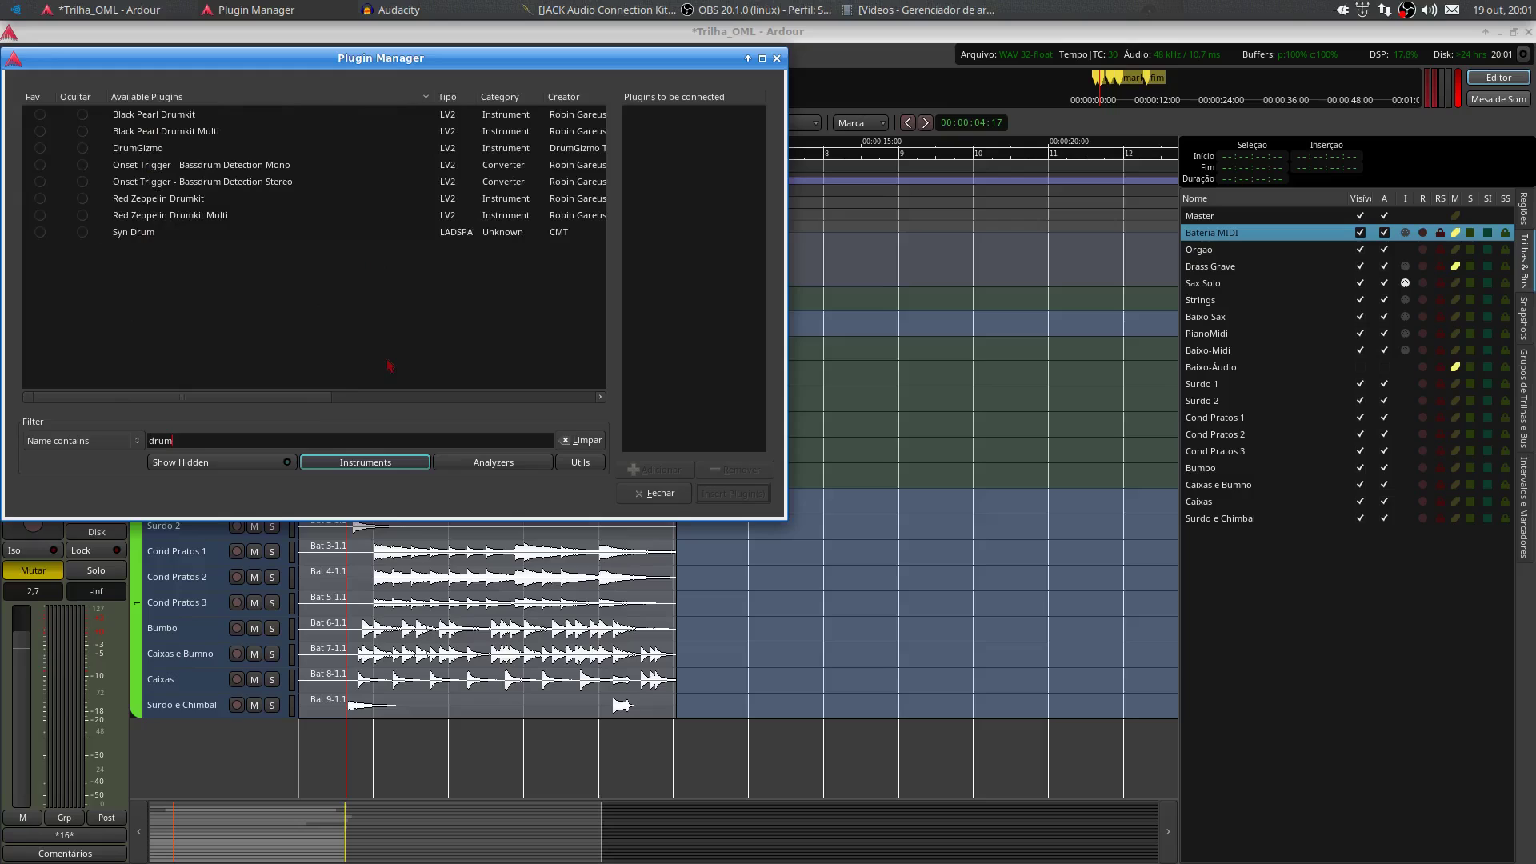
key(Escape)
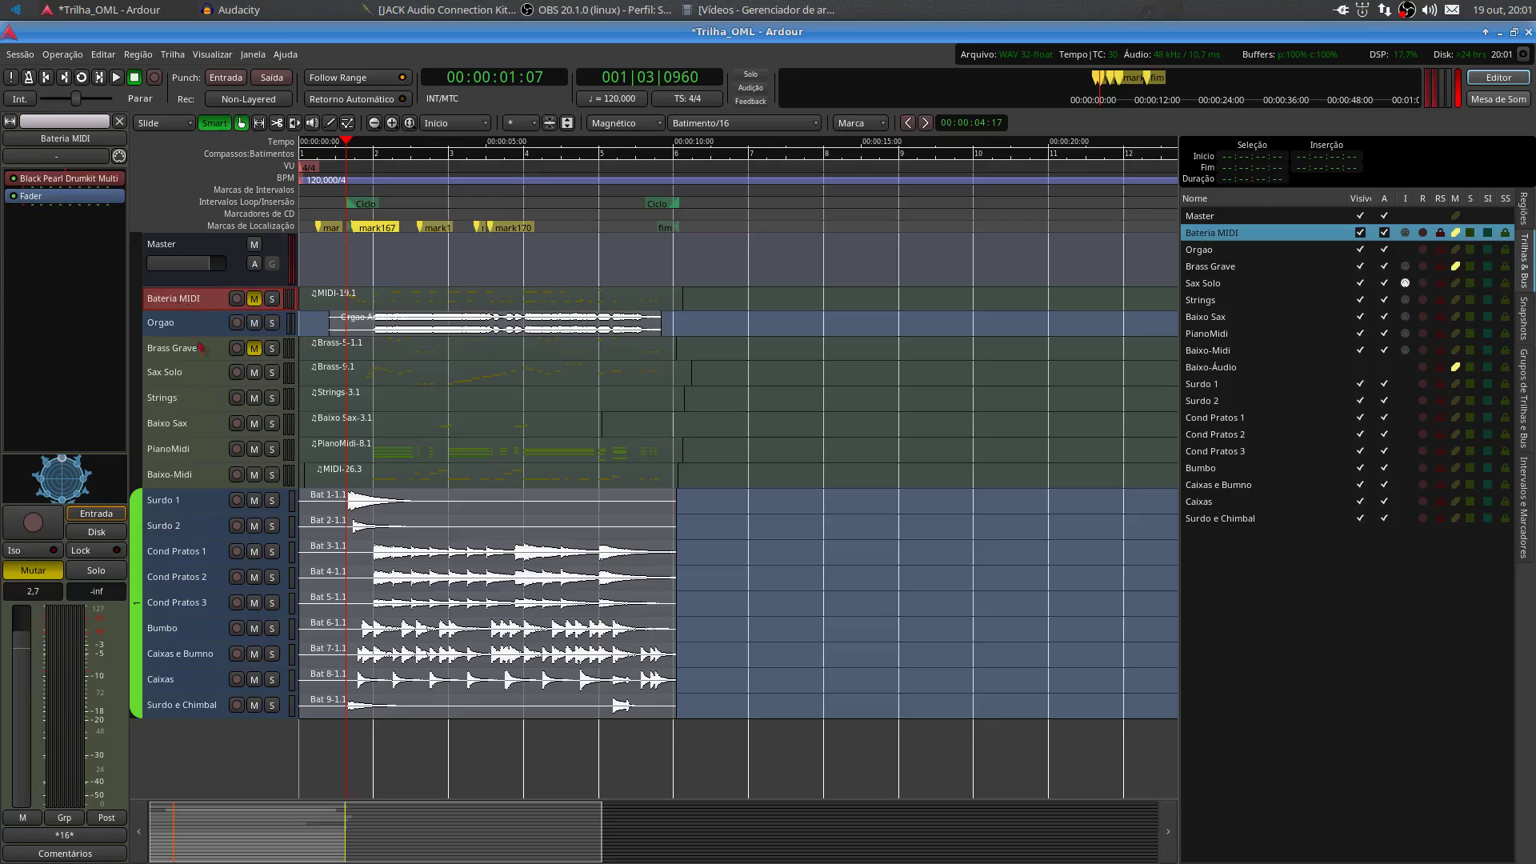
Audition the Bateria MIDI track soloed and unmuted over the loop range, and restore its mute and solo settings
click(272, 302)
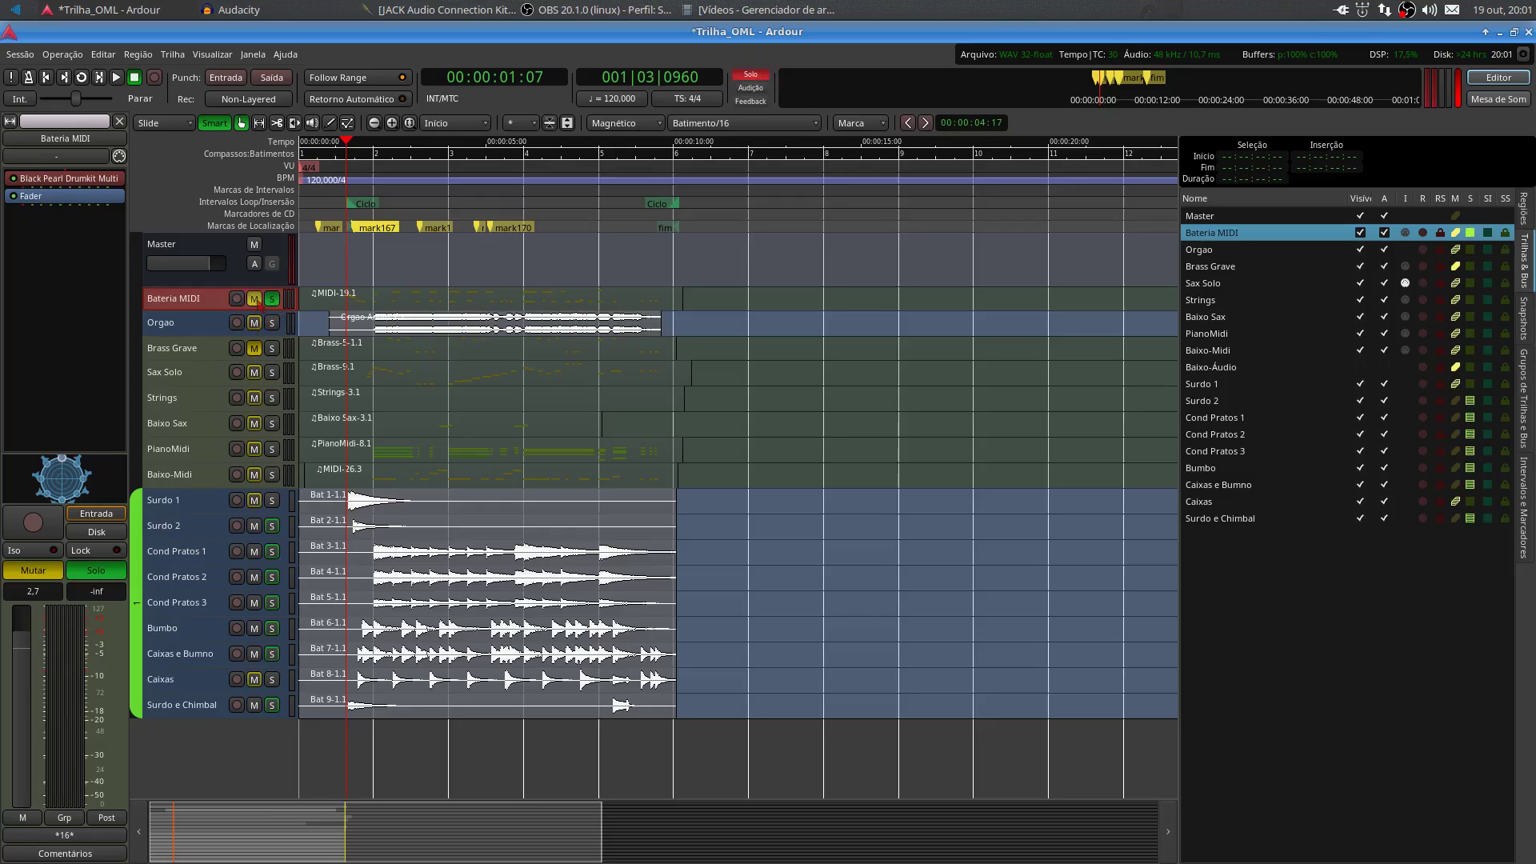
click(255, 299)
key(l)
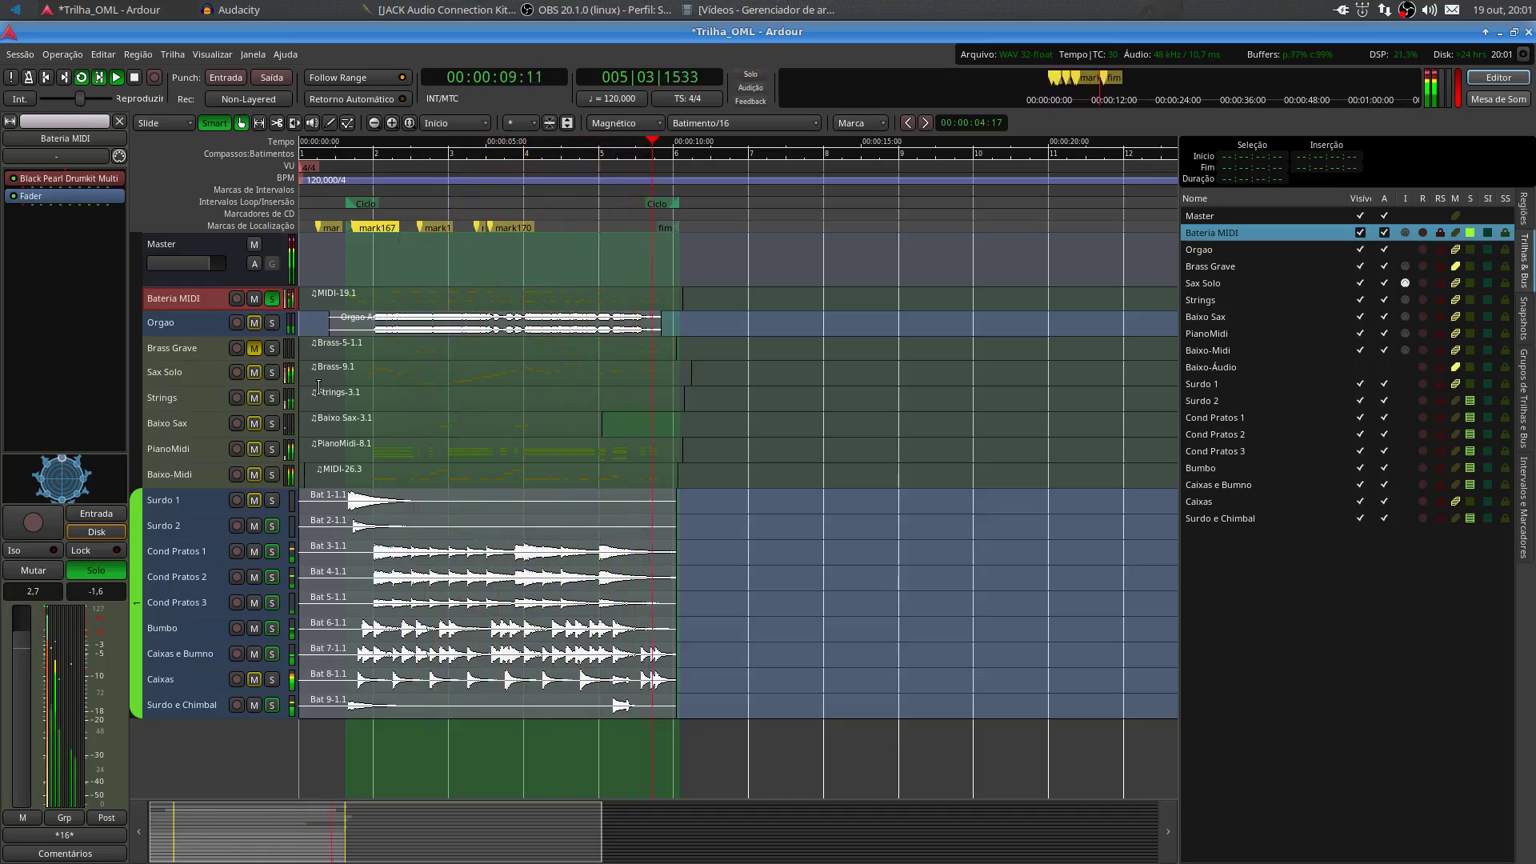
key(space)
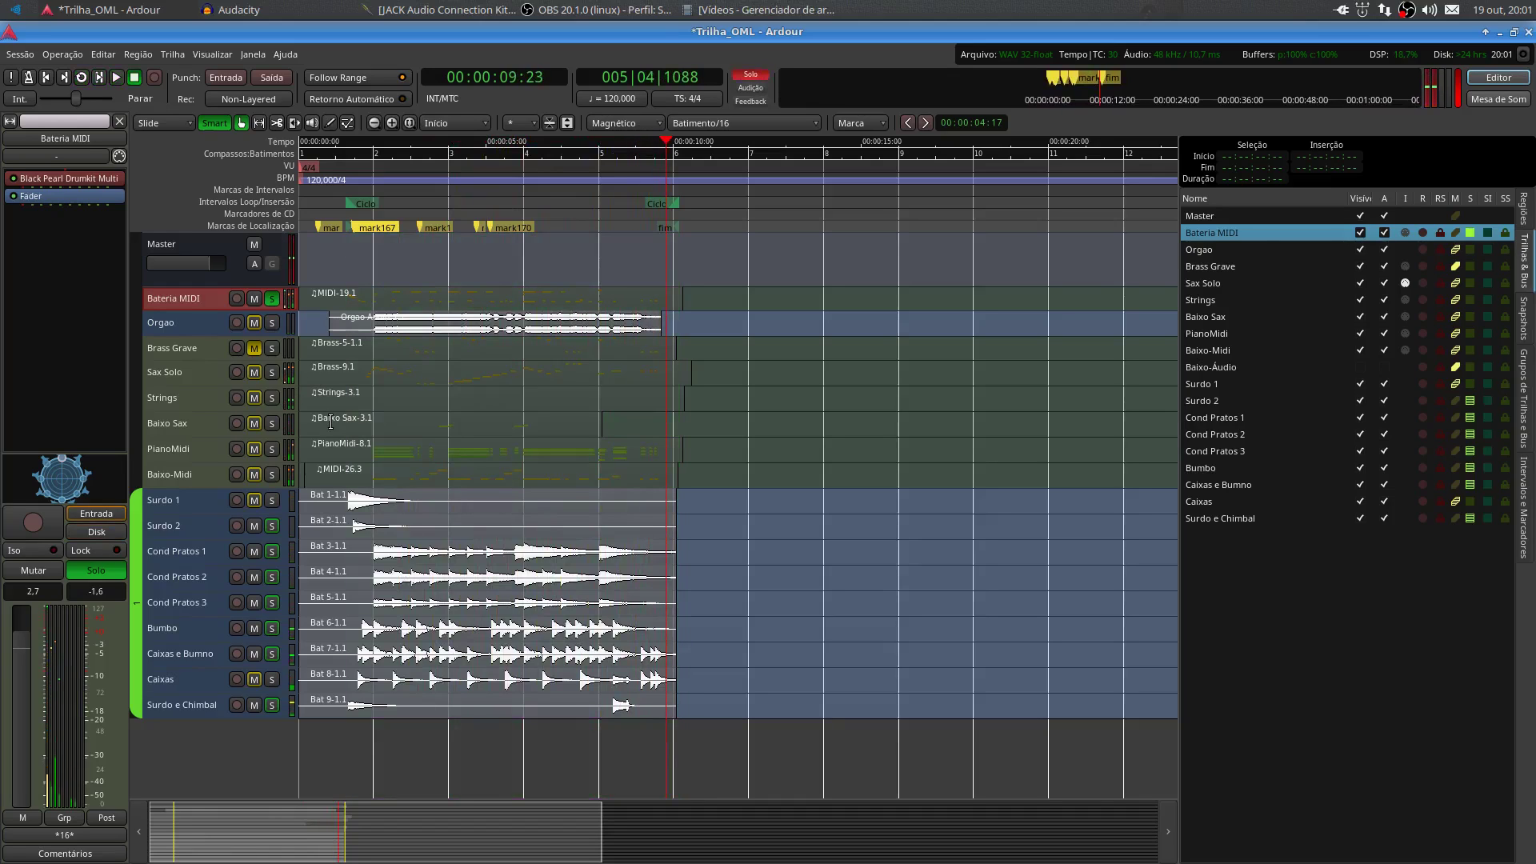
key(l)
key(space)
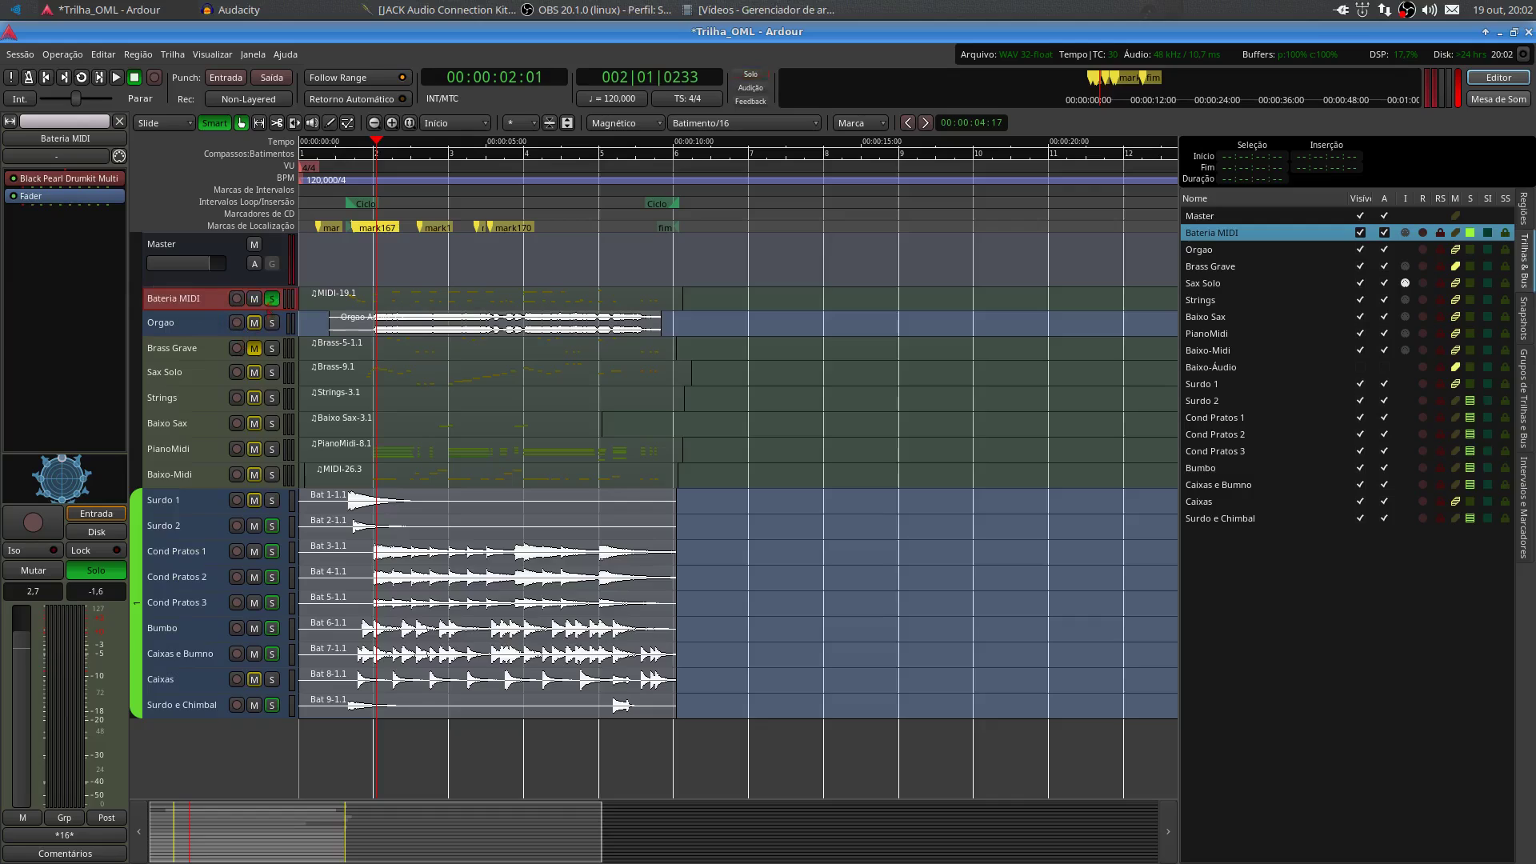
click(253, 298)
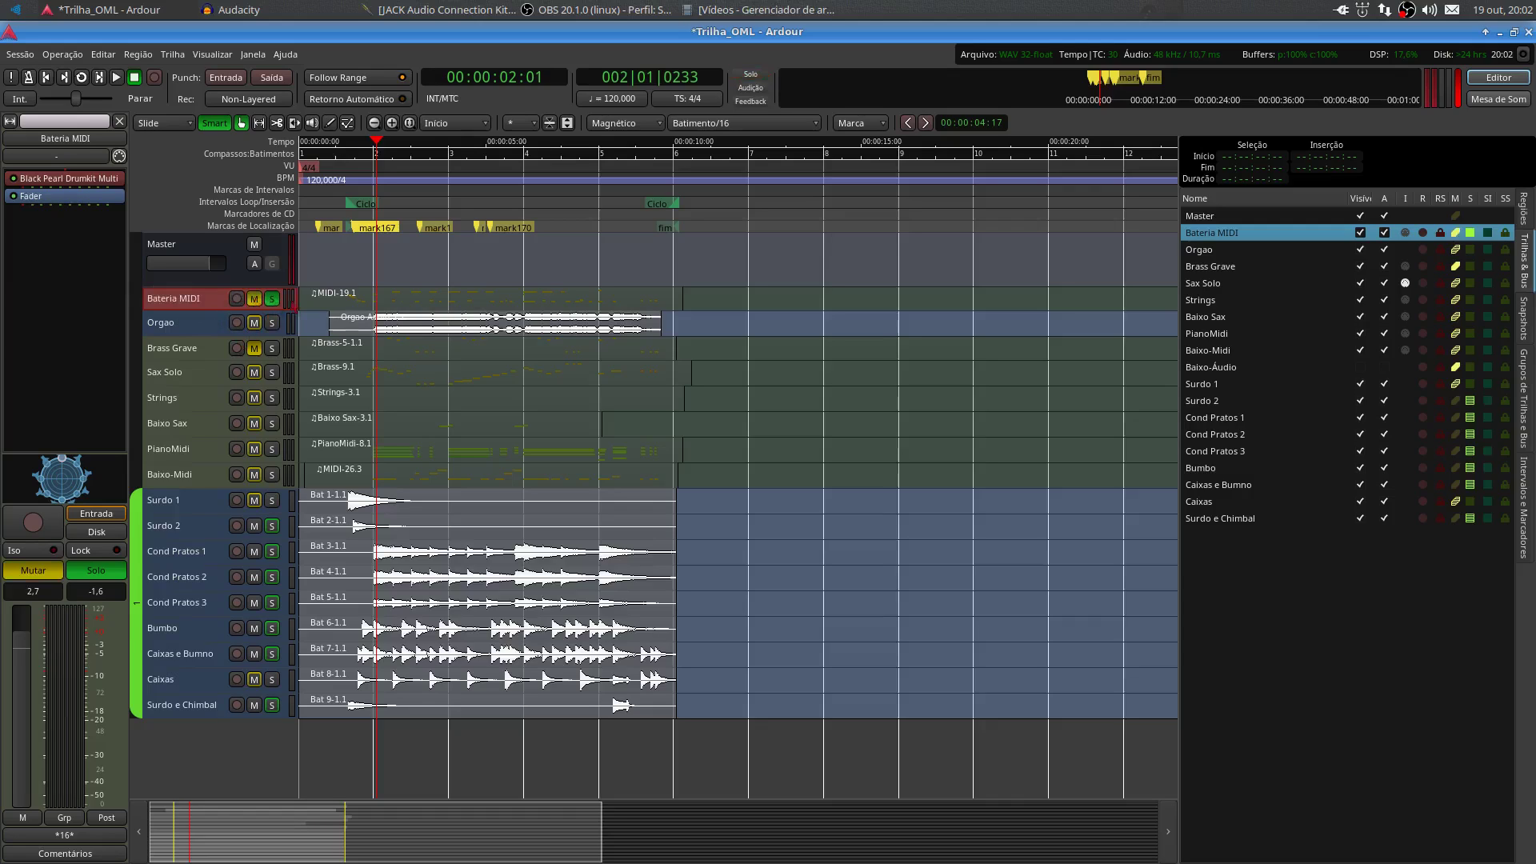
click(272, 298)
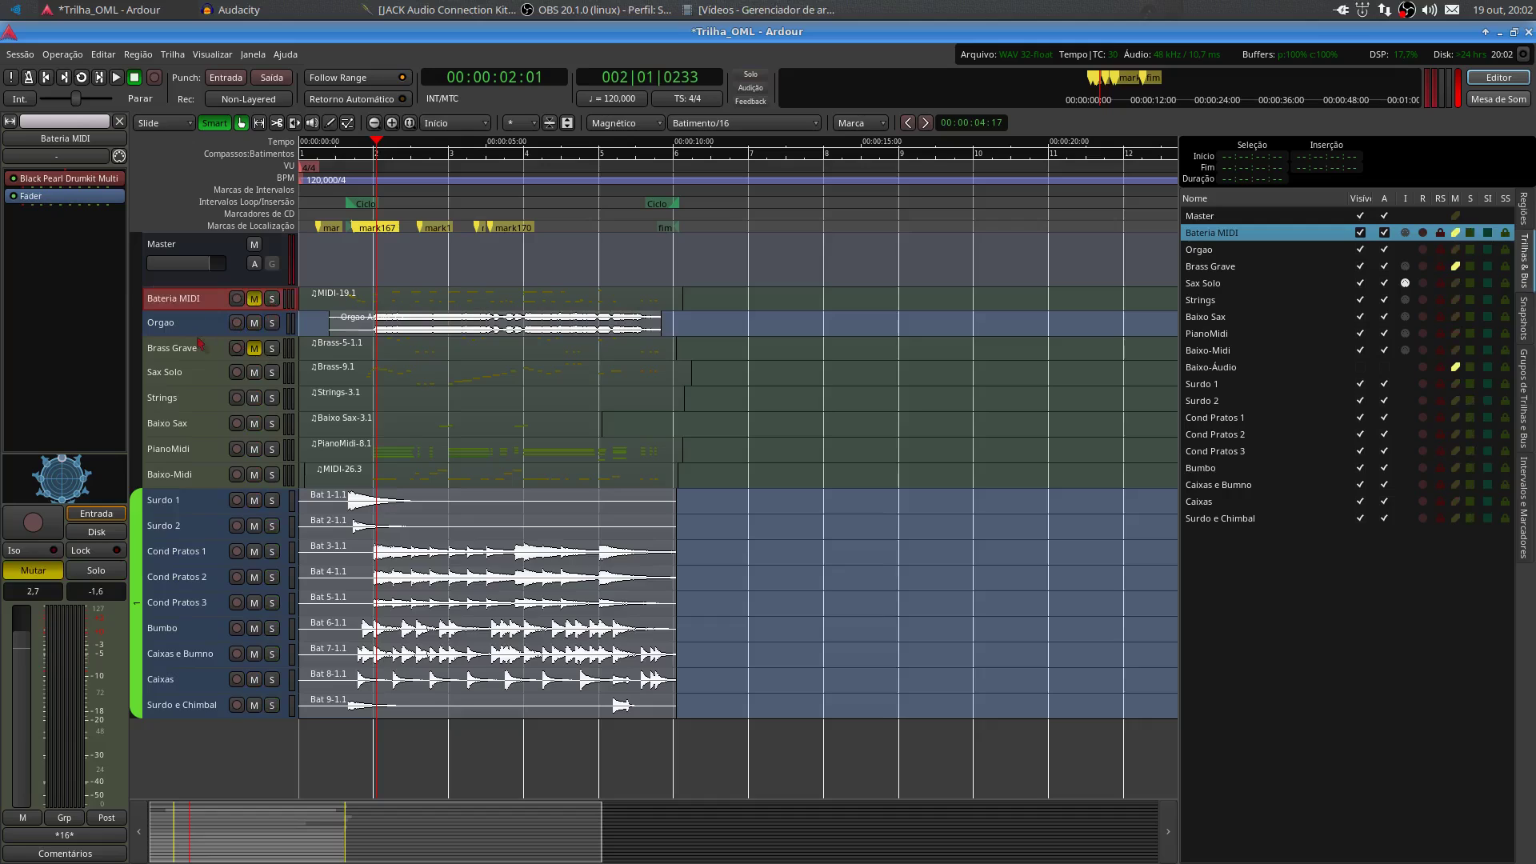
Enlarge the Orgao track's height and audition it soloed over the loop range, clearing the solo after playback
click(189, 337)
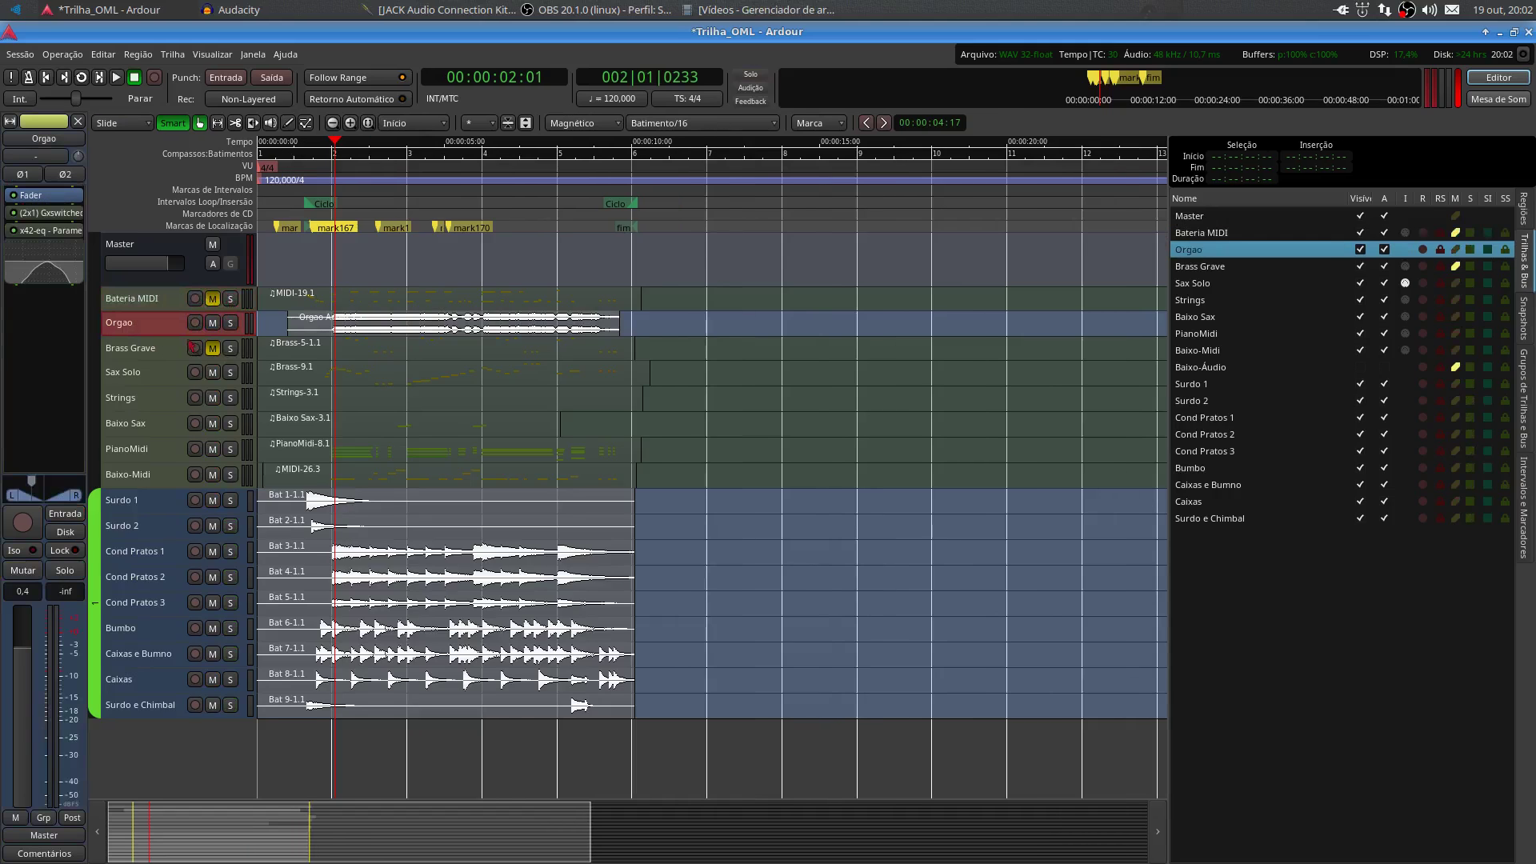
drag(170, 329, 173, 517)
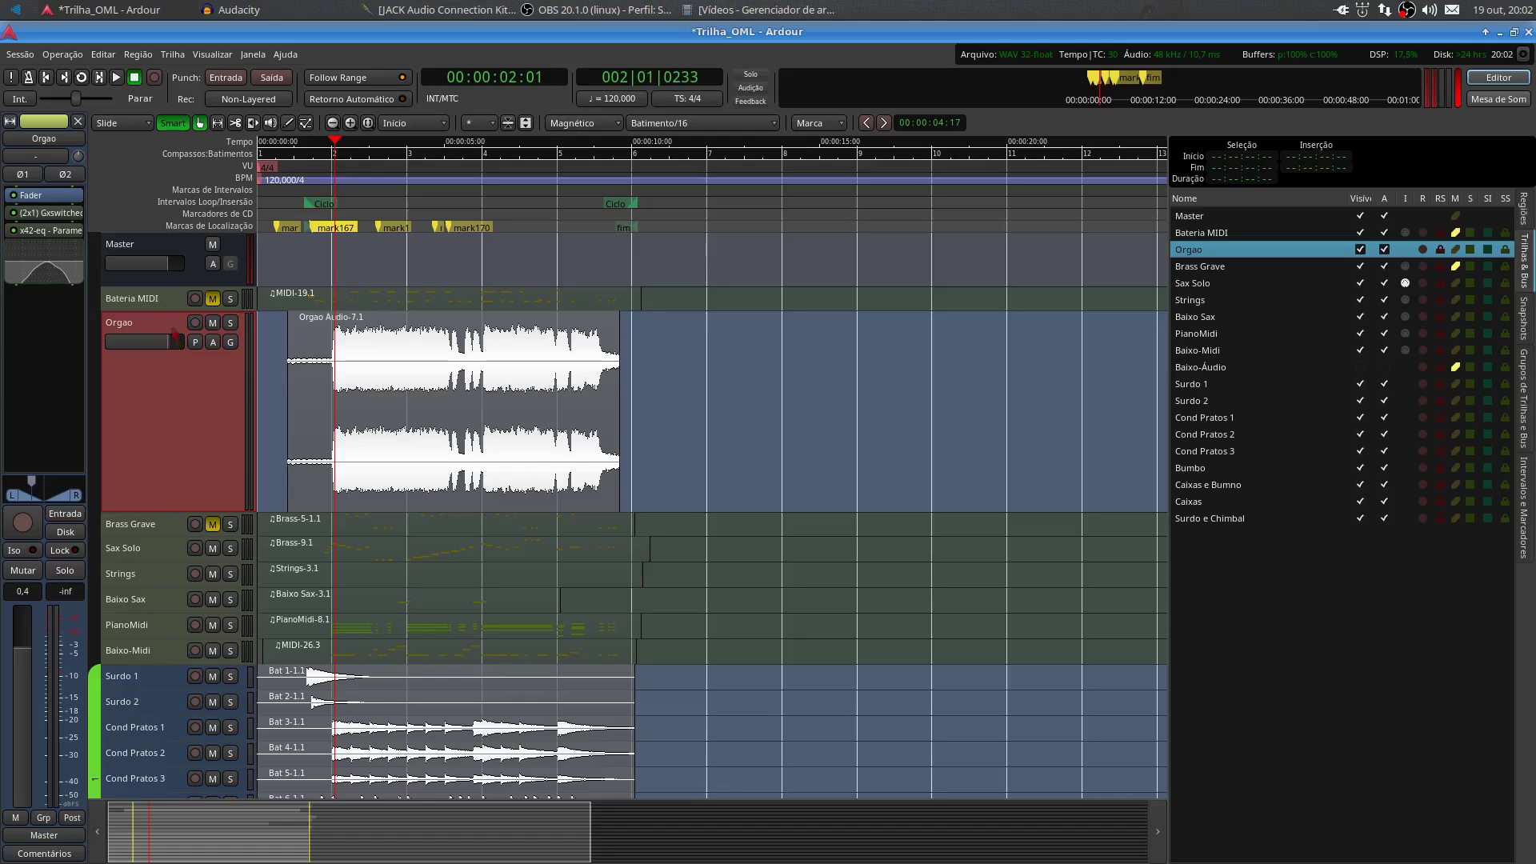
click(229, 322)
key(l)
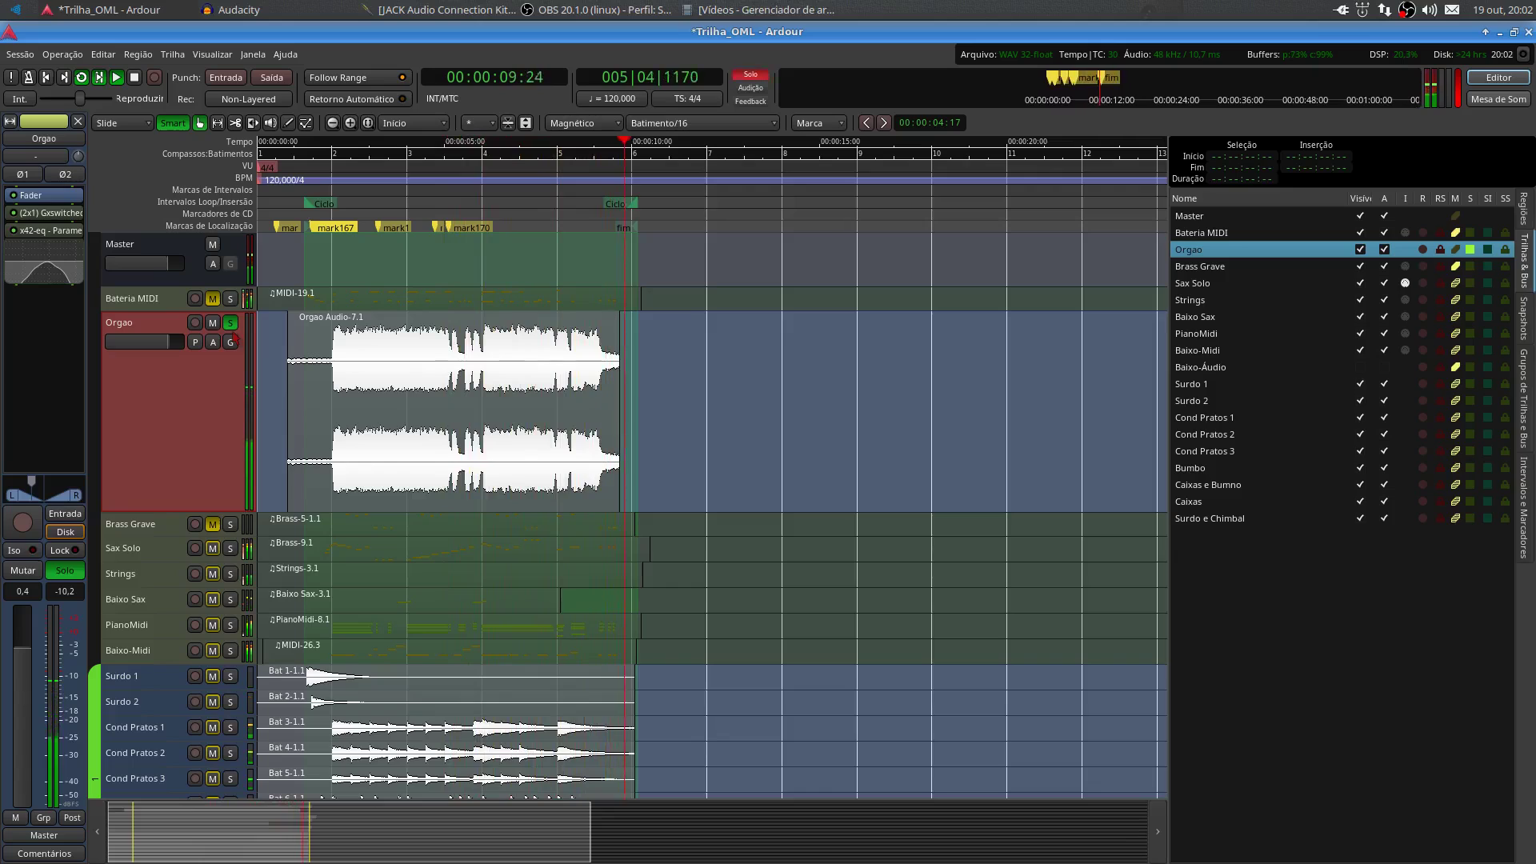
key(space)
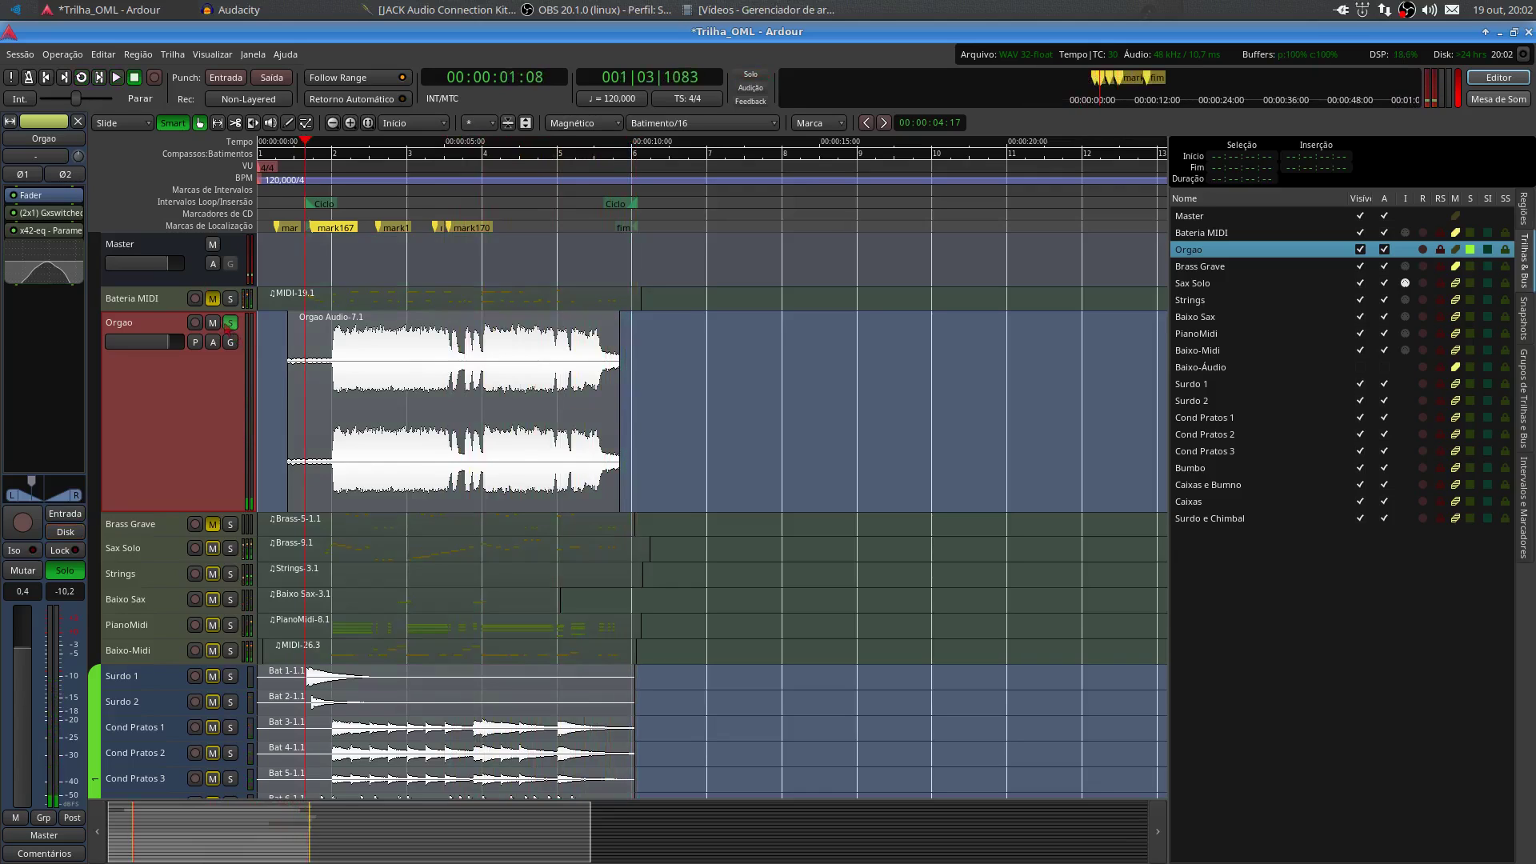
click(229, 322)
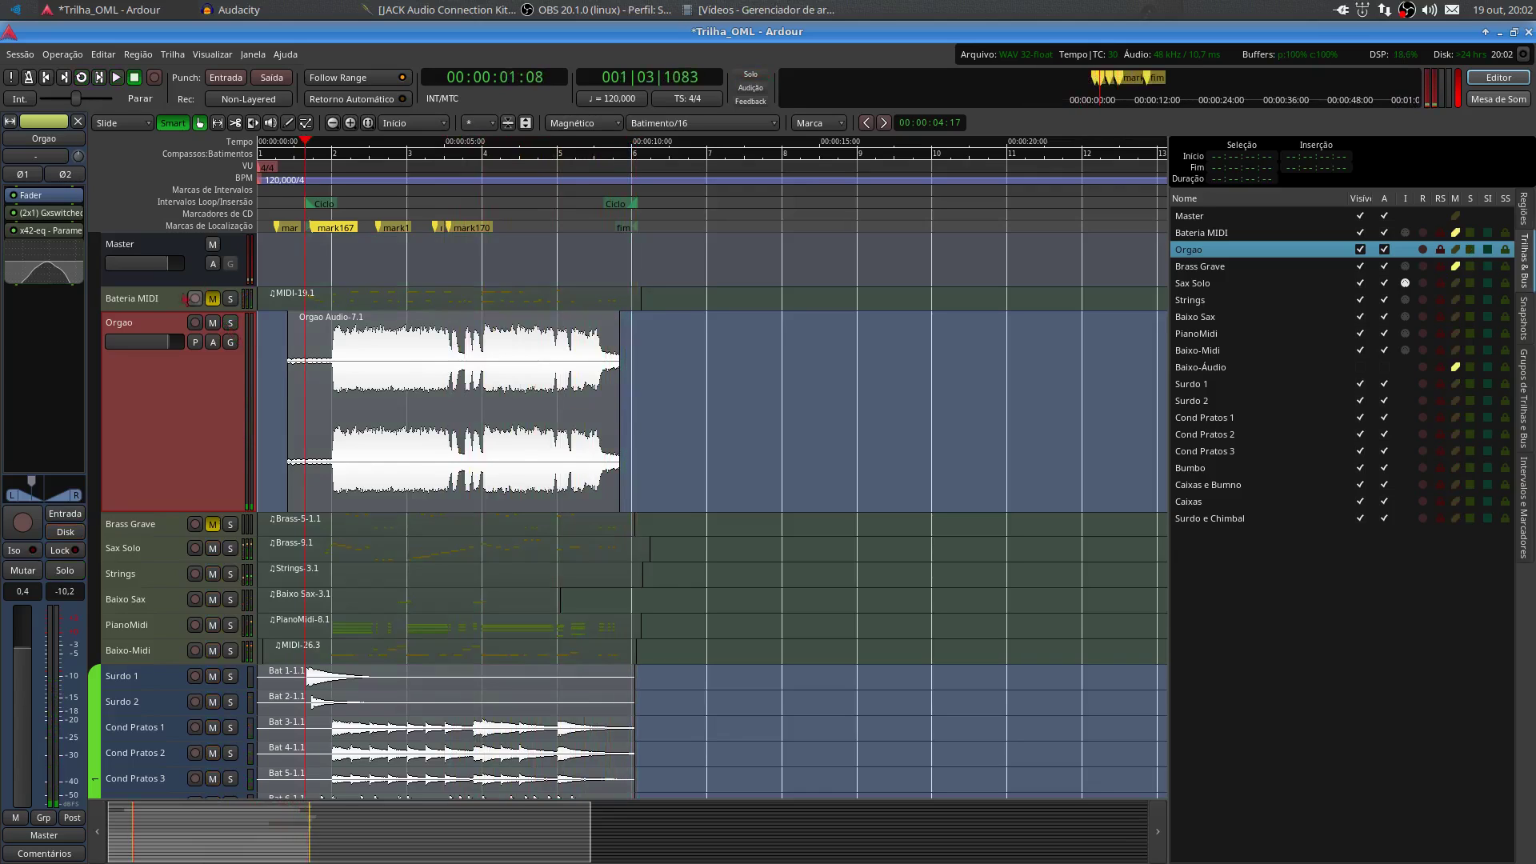
View the settings of the Orgao track's Gxswitched_tremolo and x42-eq Parametric Equalizer plugins, closing each window
double_click(48, 213)
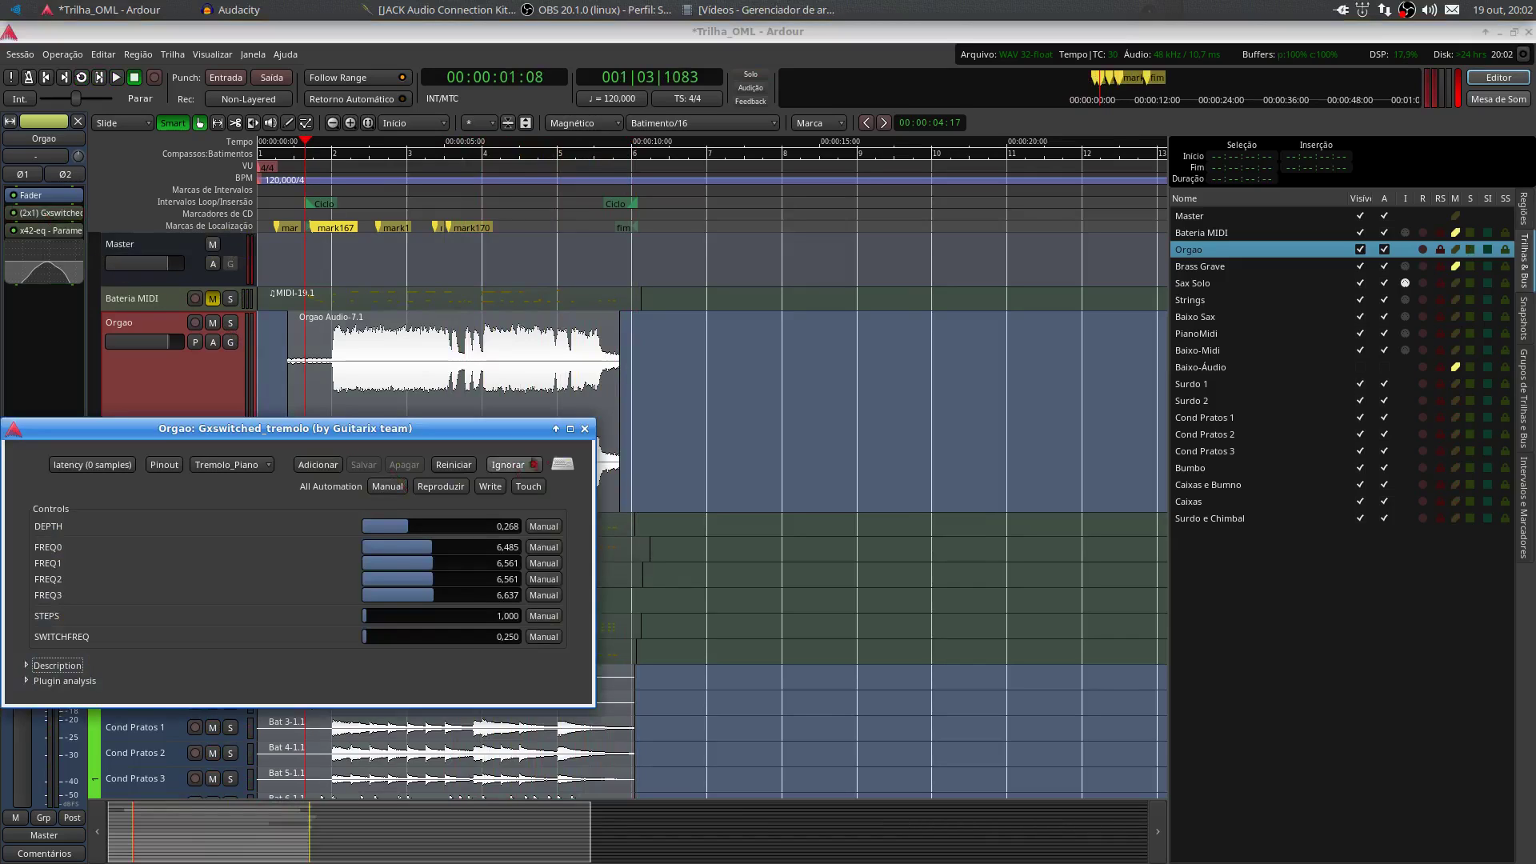
click(584, 429)
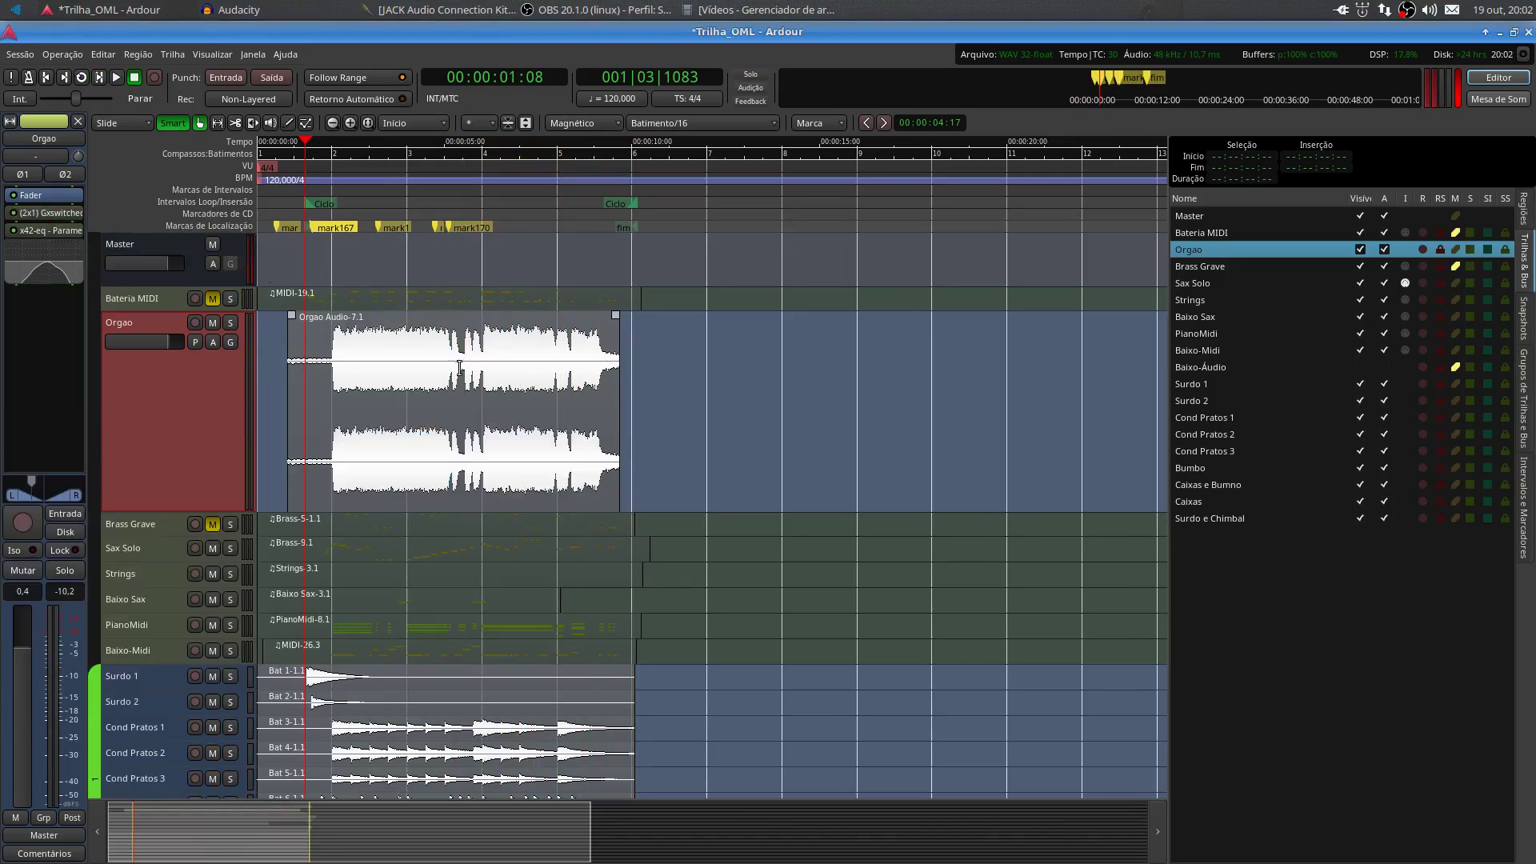
double_click(70, 233)
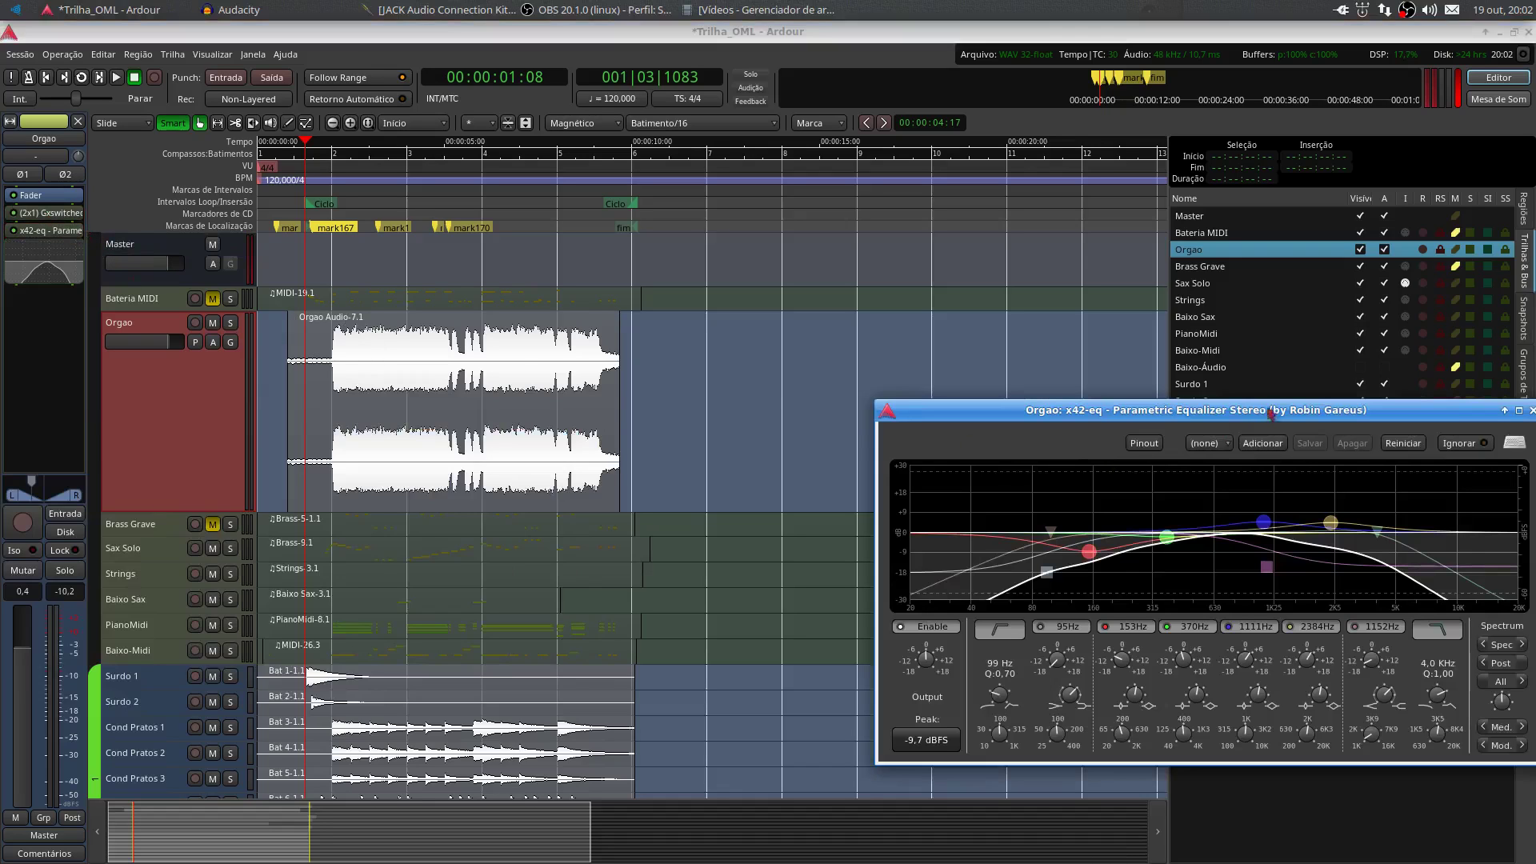
drag(1272, 412, 663, 404)
click(923, 402)
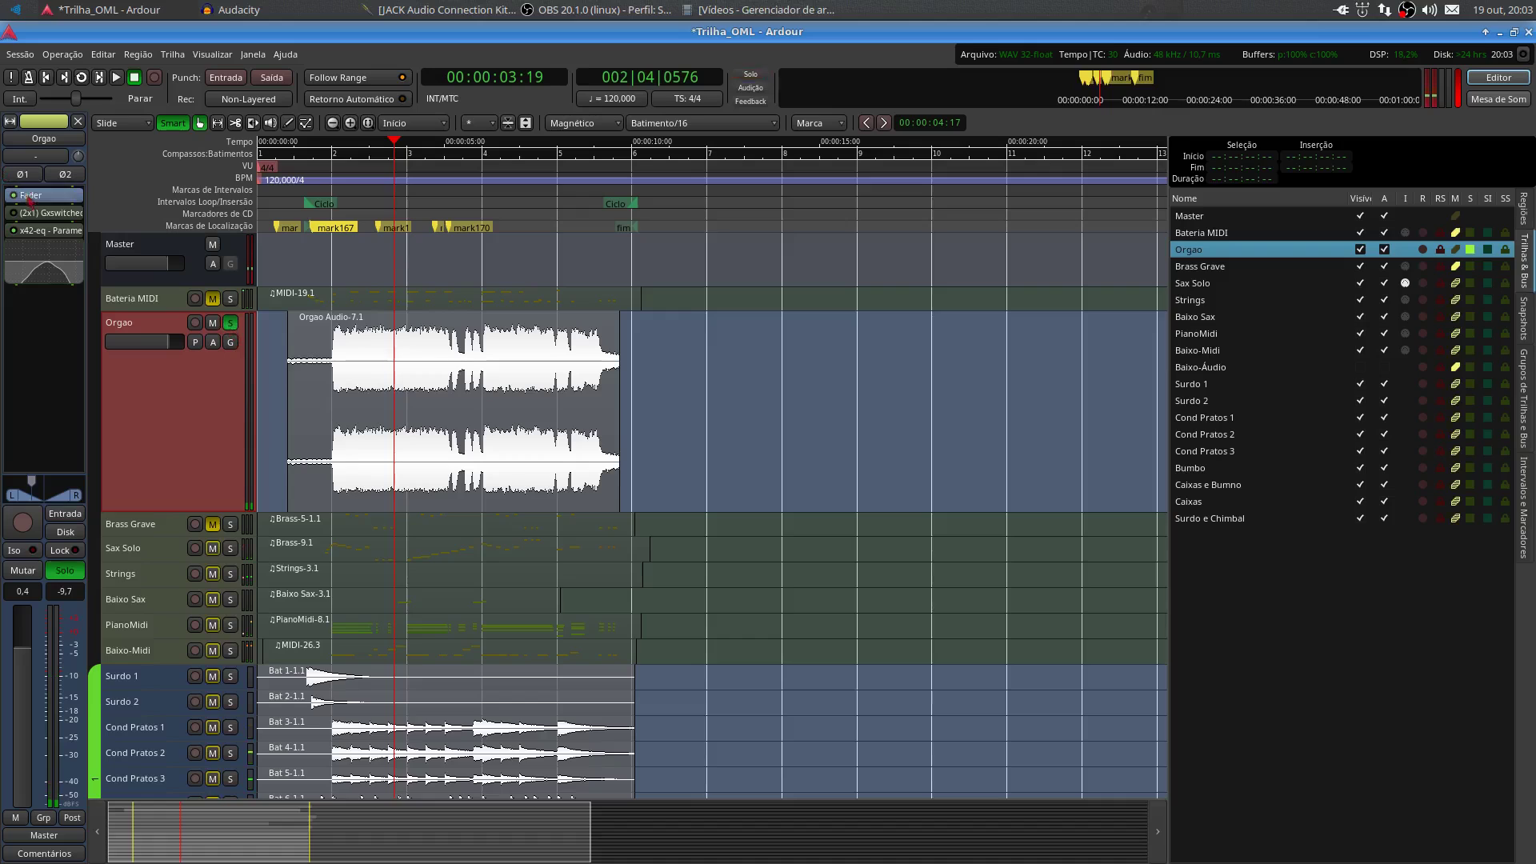
Replay the soloed Orgao track over the loop range several times and clear its solo
key(l)
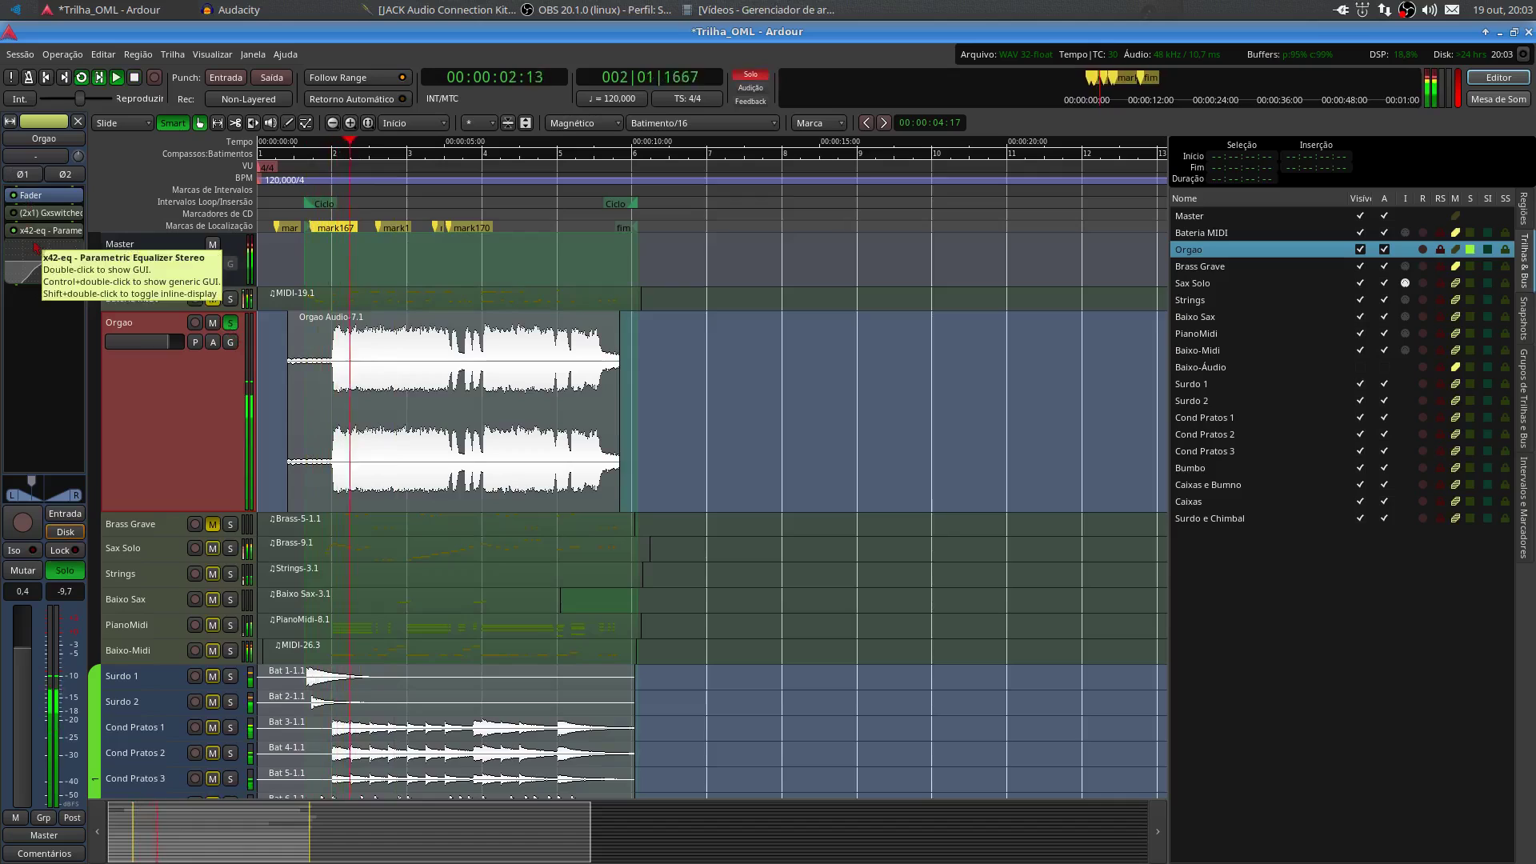
key(space)
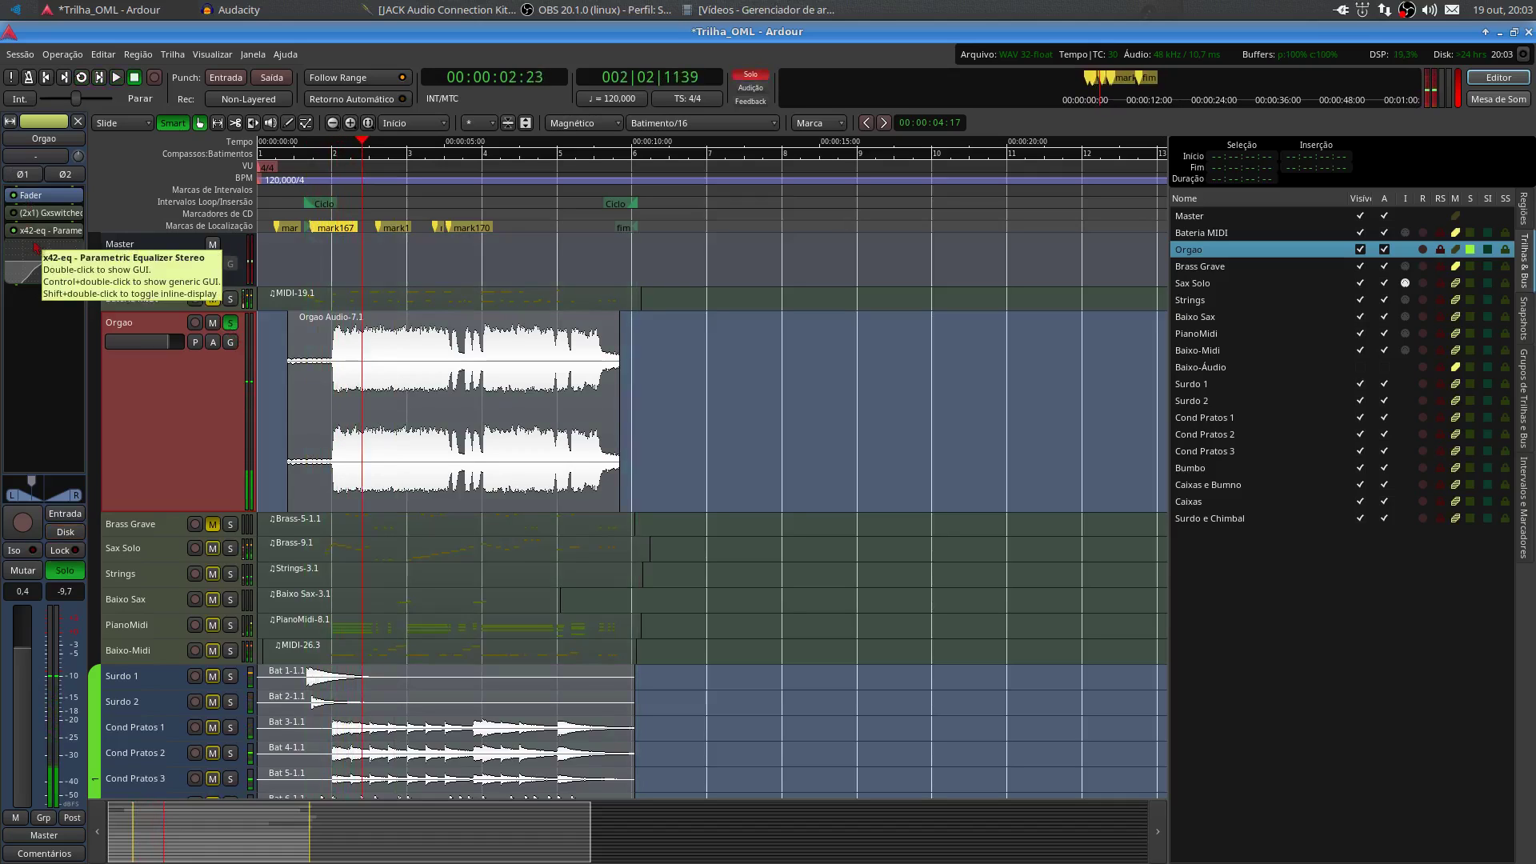
key(l)
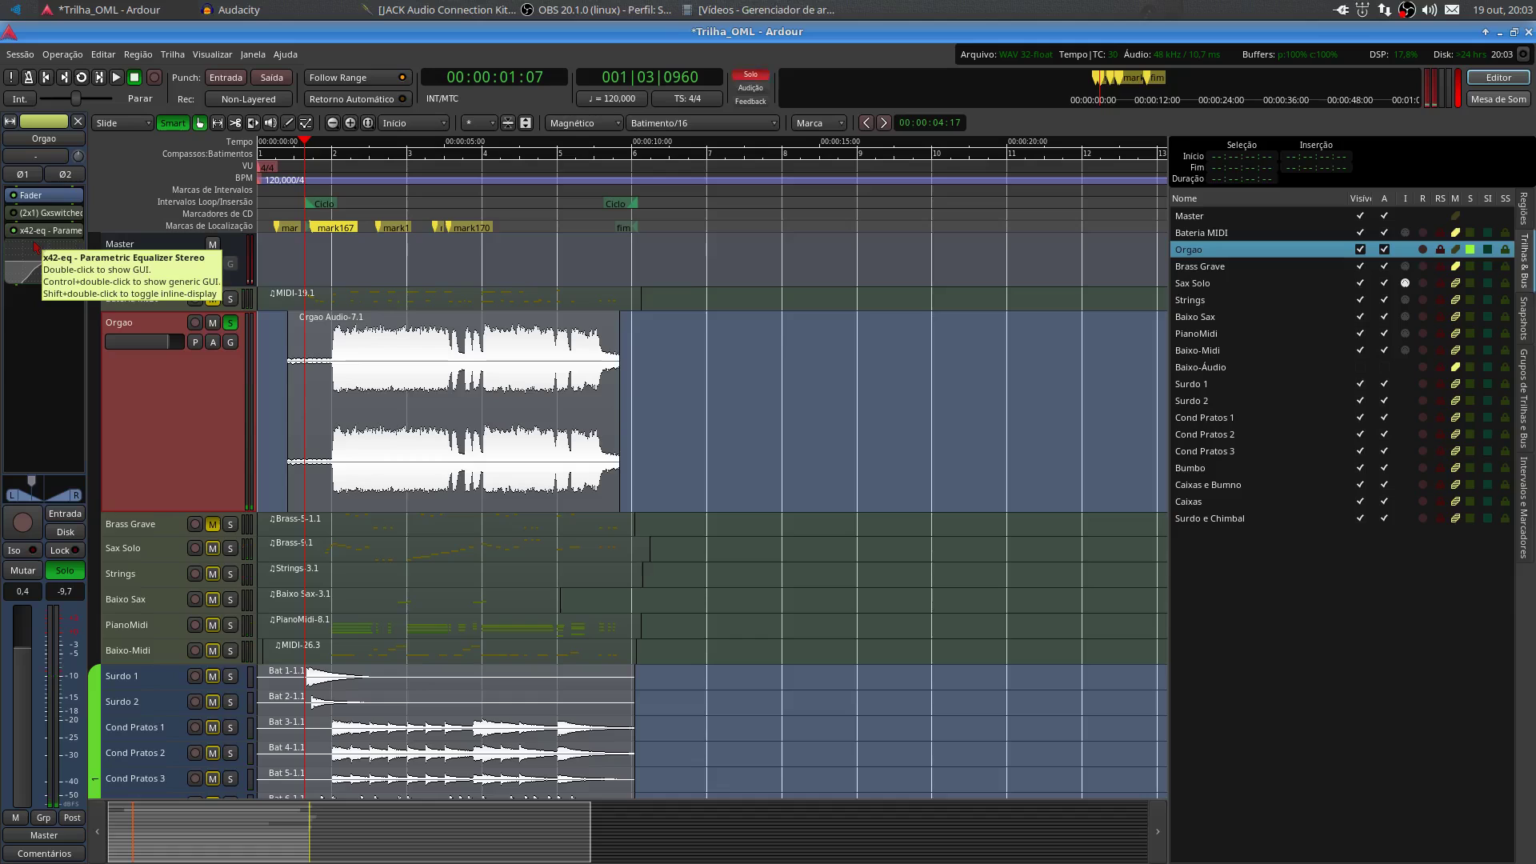
key(l)
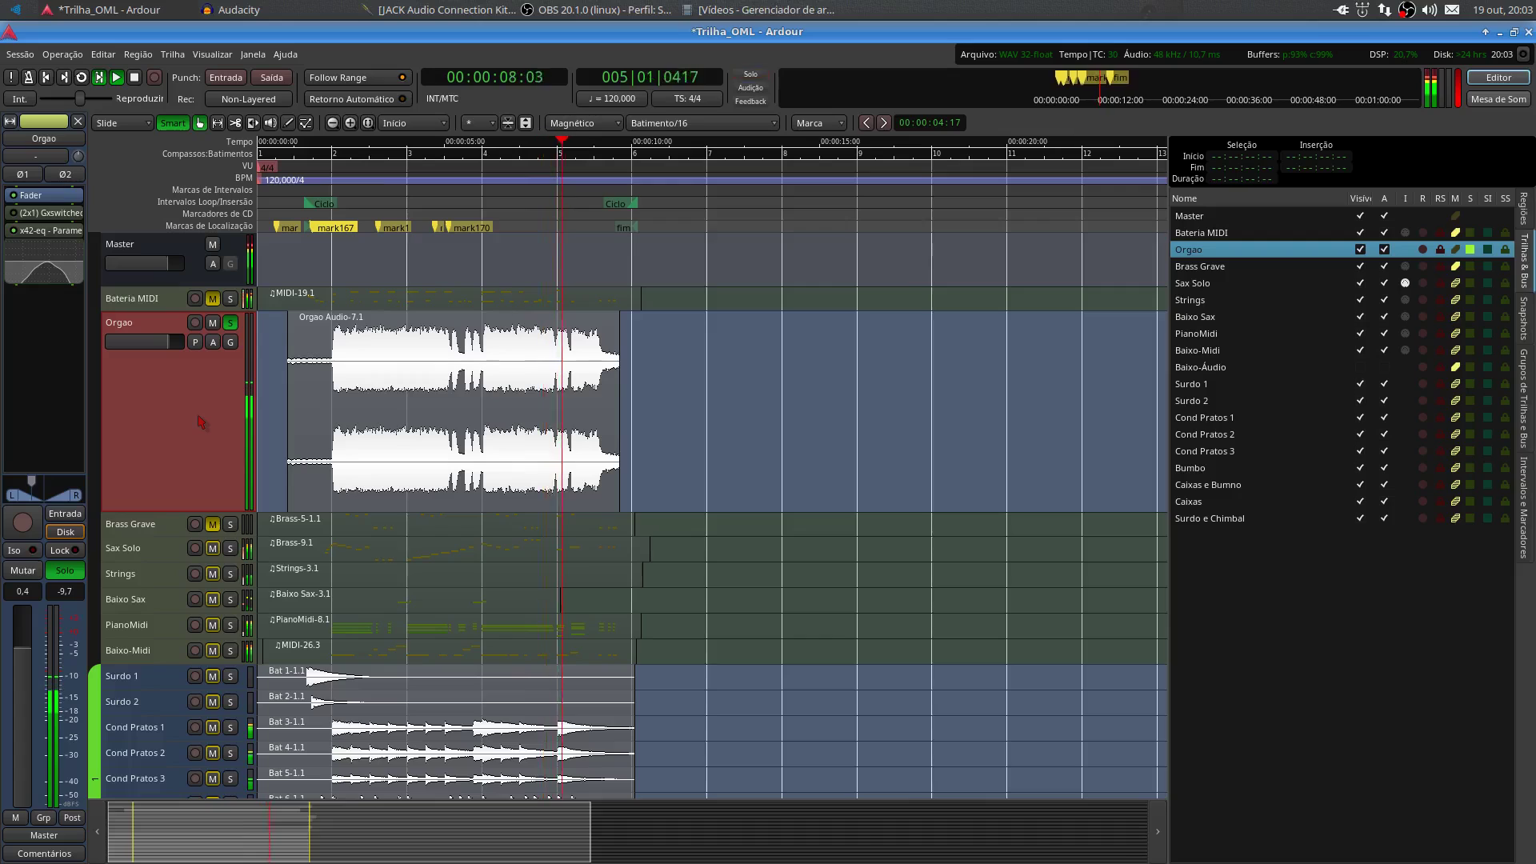
key(space)
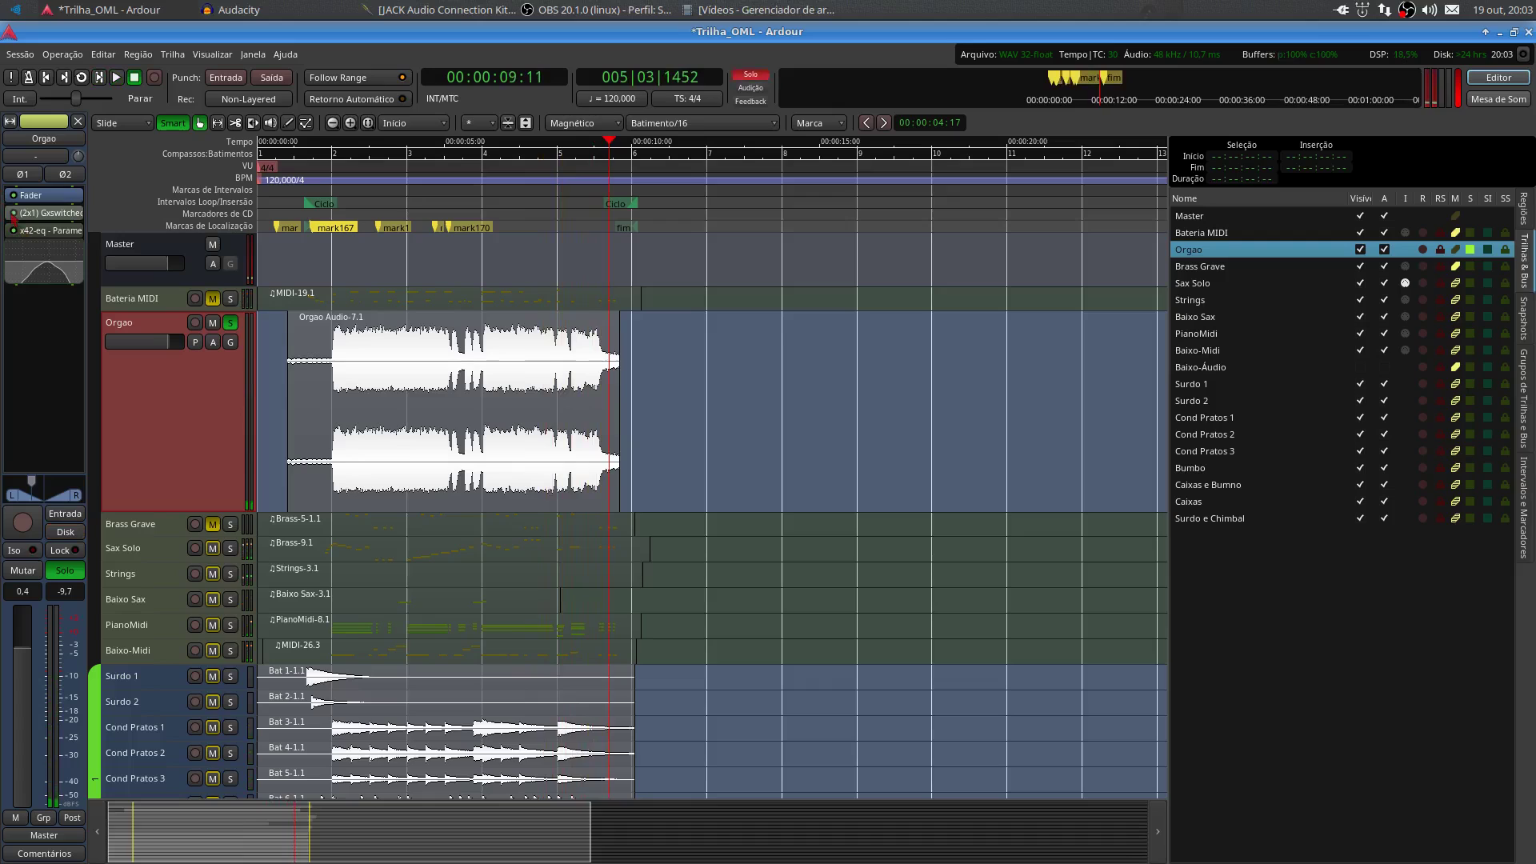
key(l)
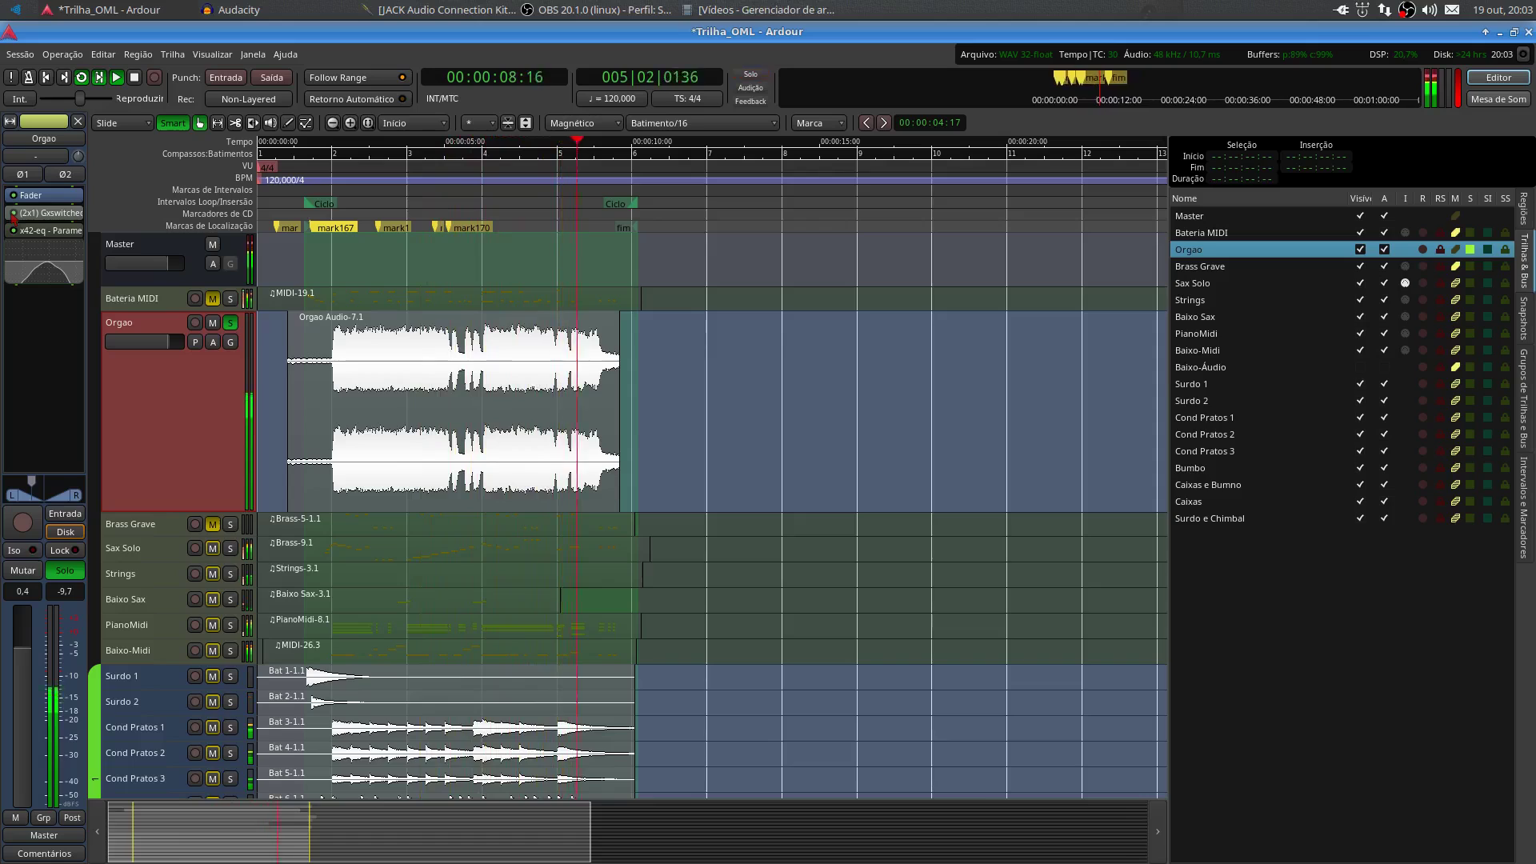
key(space)
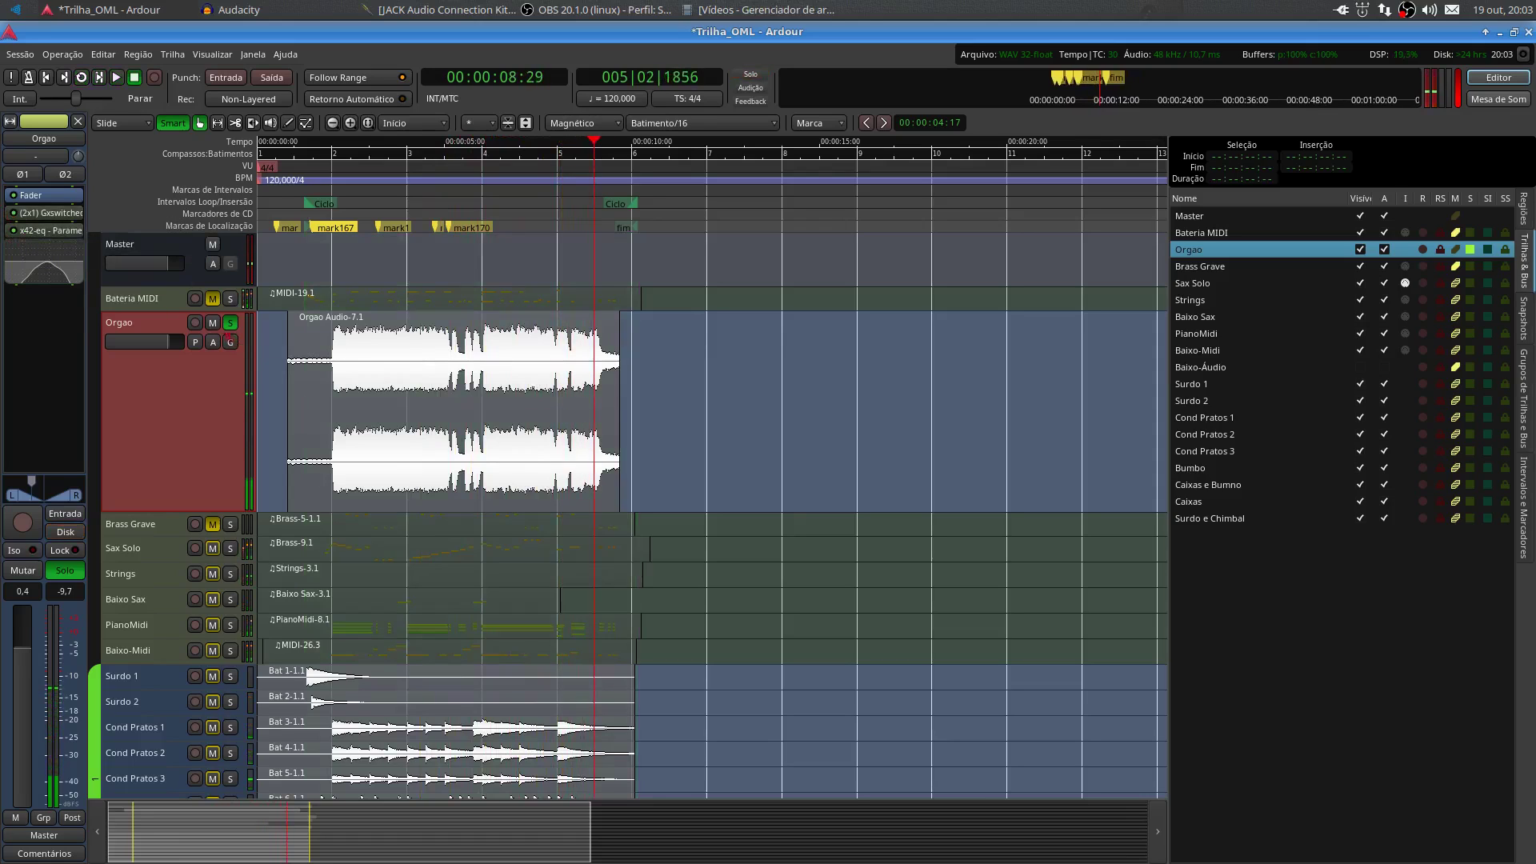
click(230, 322)
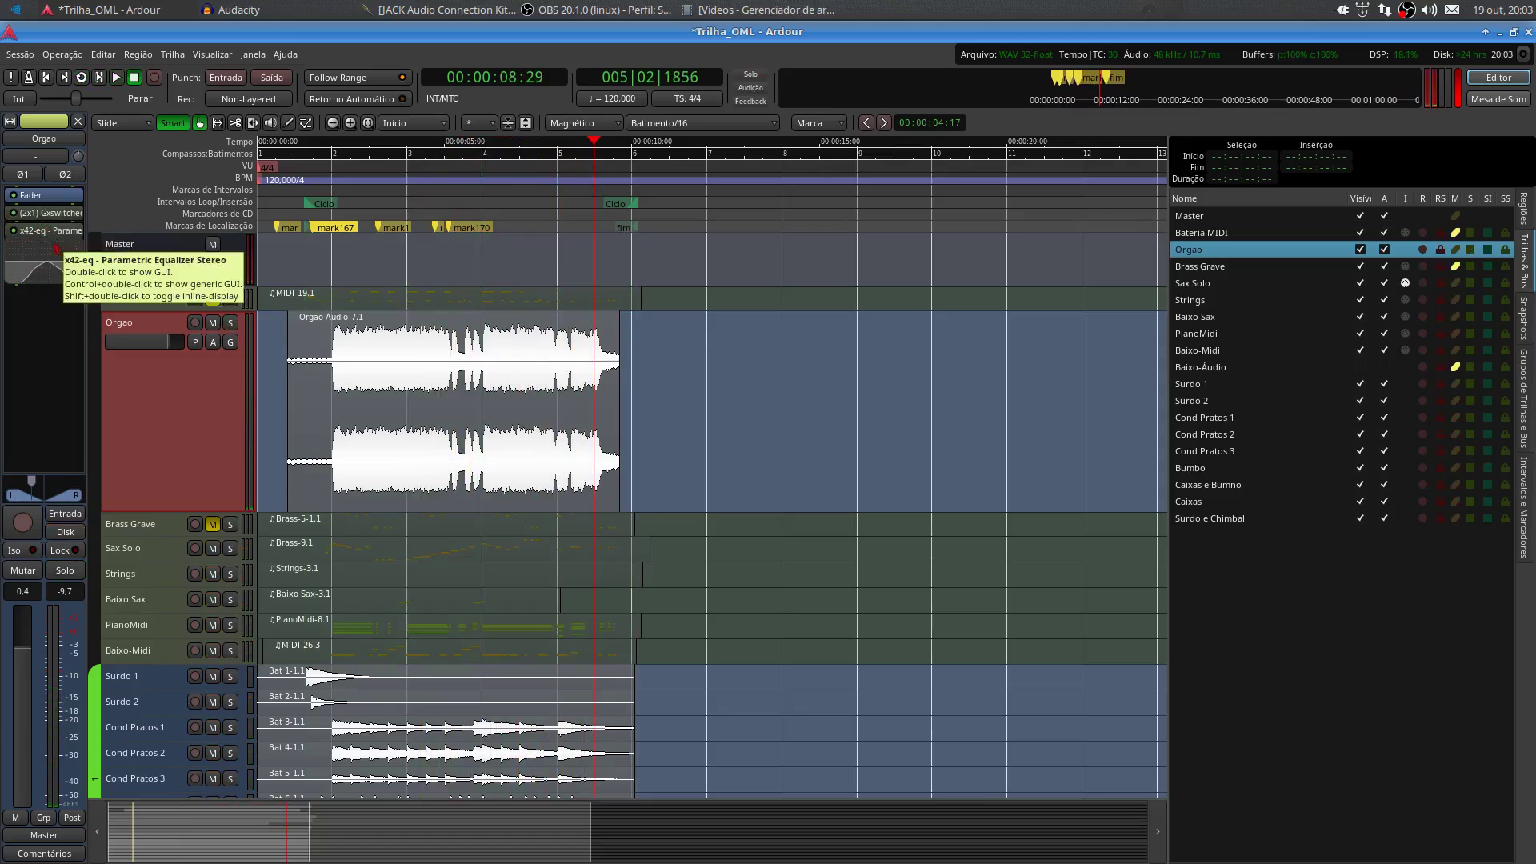
Shrink the Orgao track back to its compact height and slightly enlarge the Brass Grave track
drag(130, 507, 165, 321)
click(148, 356)
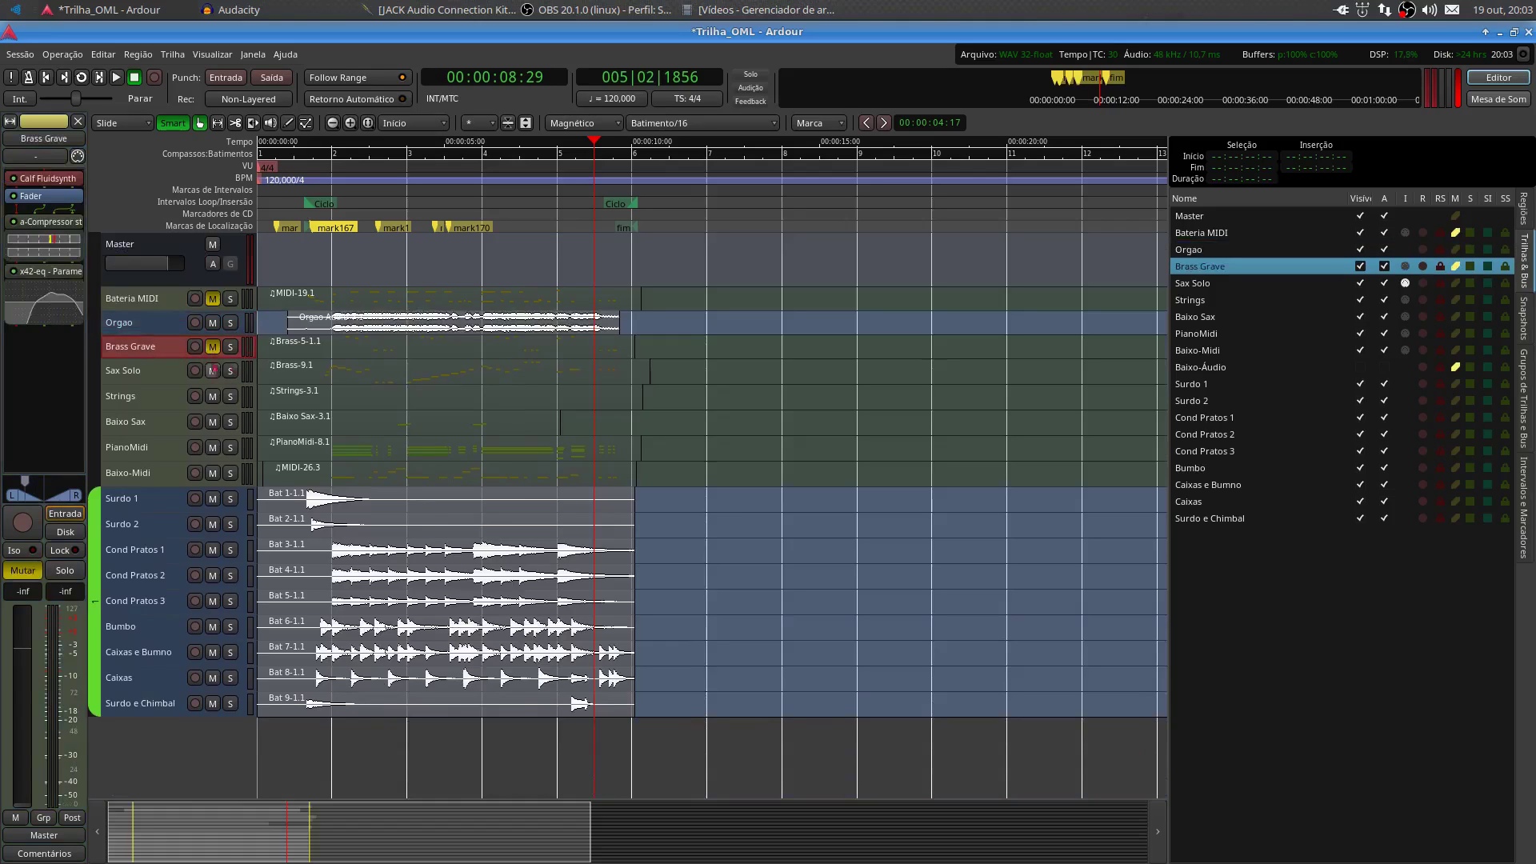
mouse_move(167, 355)
mouse_down()
mouse_move(162, 384)
mouse_move(157, 360)
mouse_up()
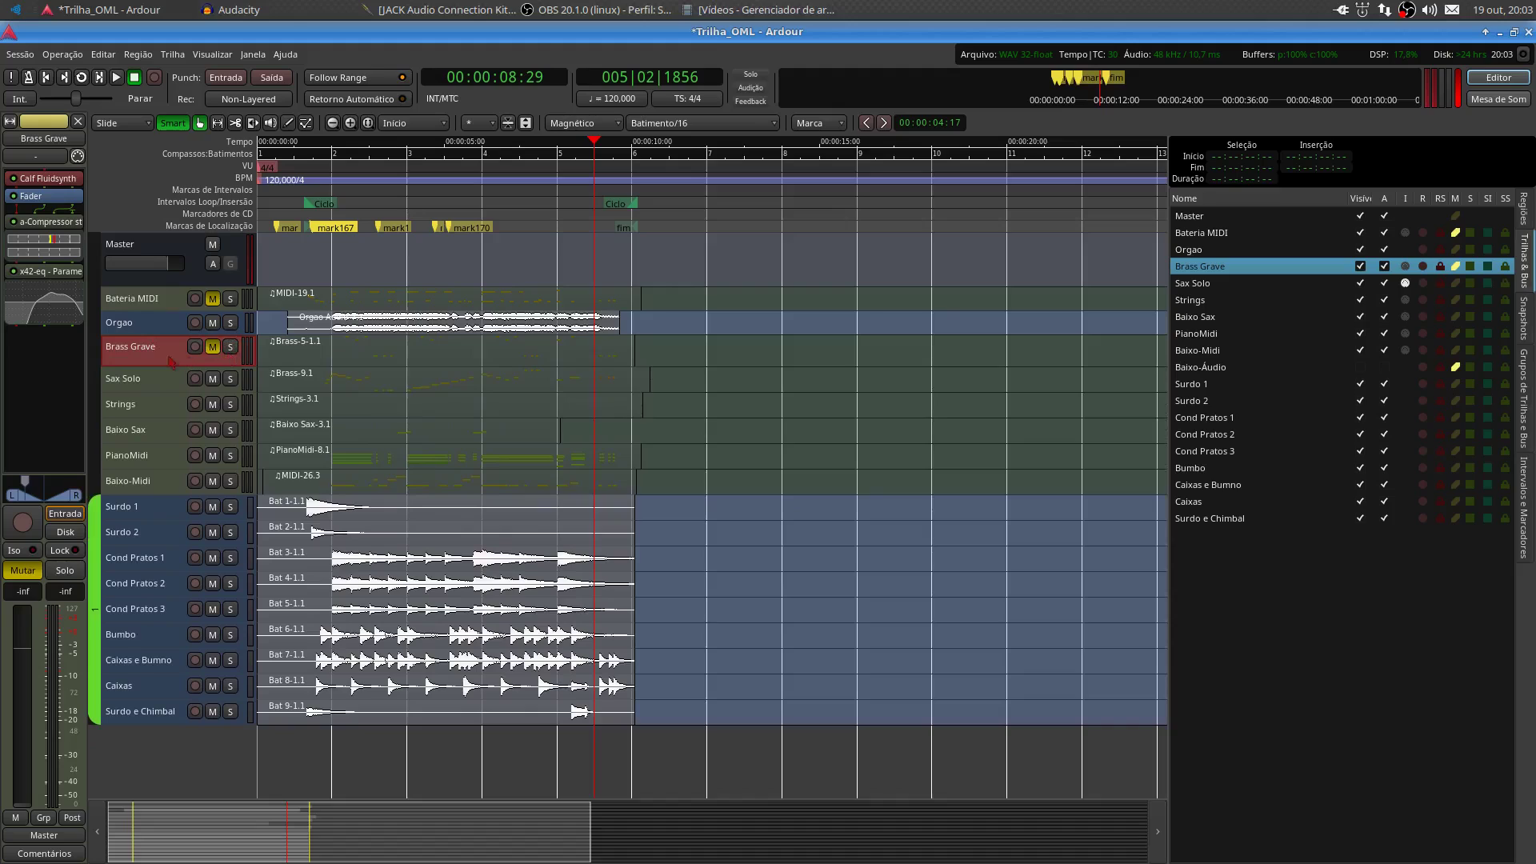
View the Sax Solo track's Calf Fluidsynth settings and audition the track soloed over the loop range, clearing its solo after playback
click(138, 386)
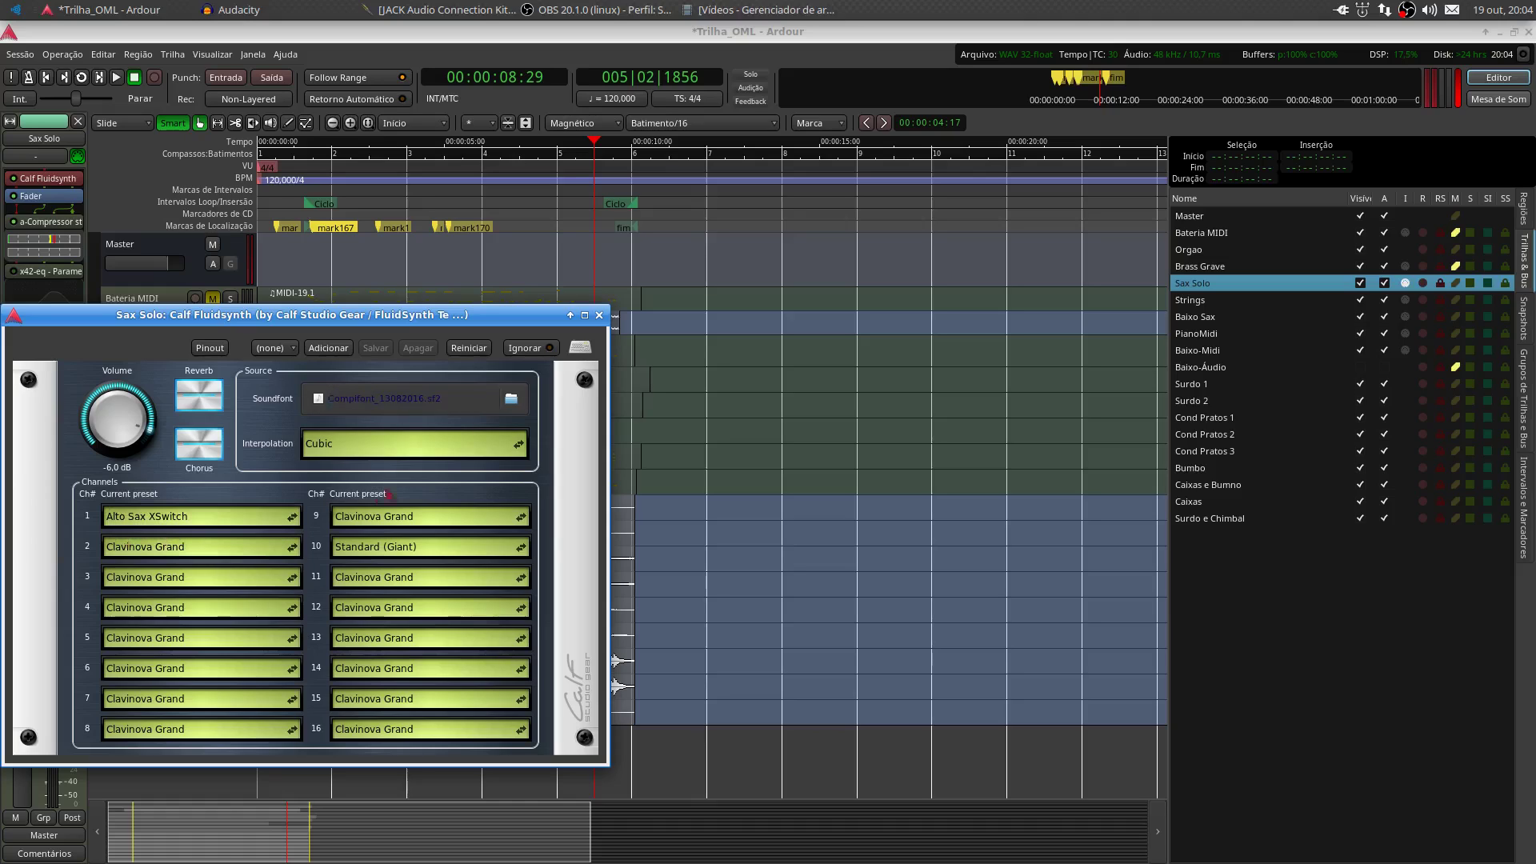
click(600, 314)
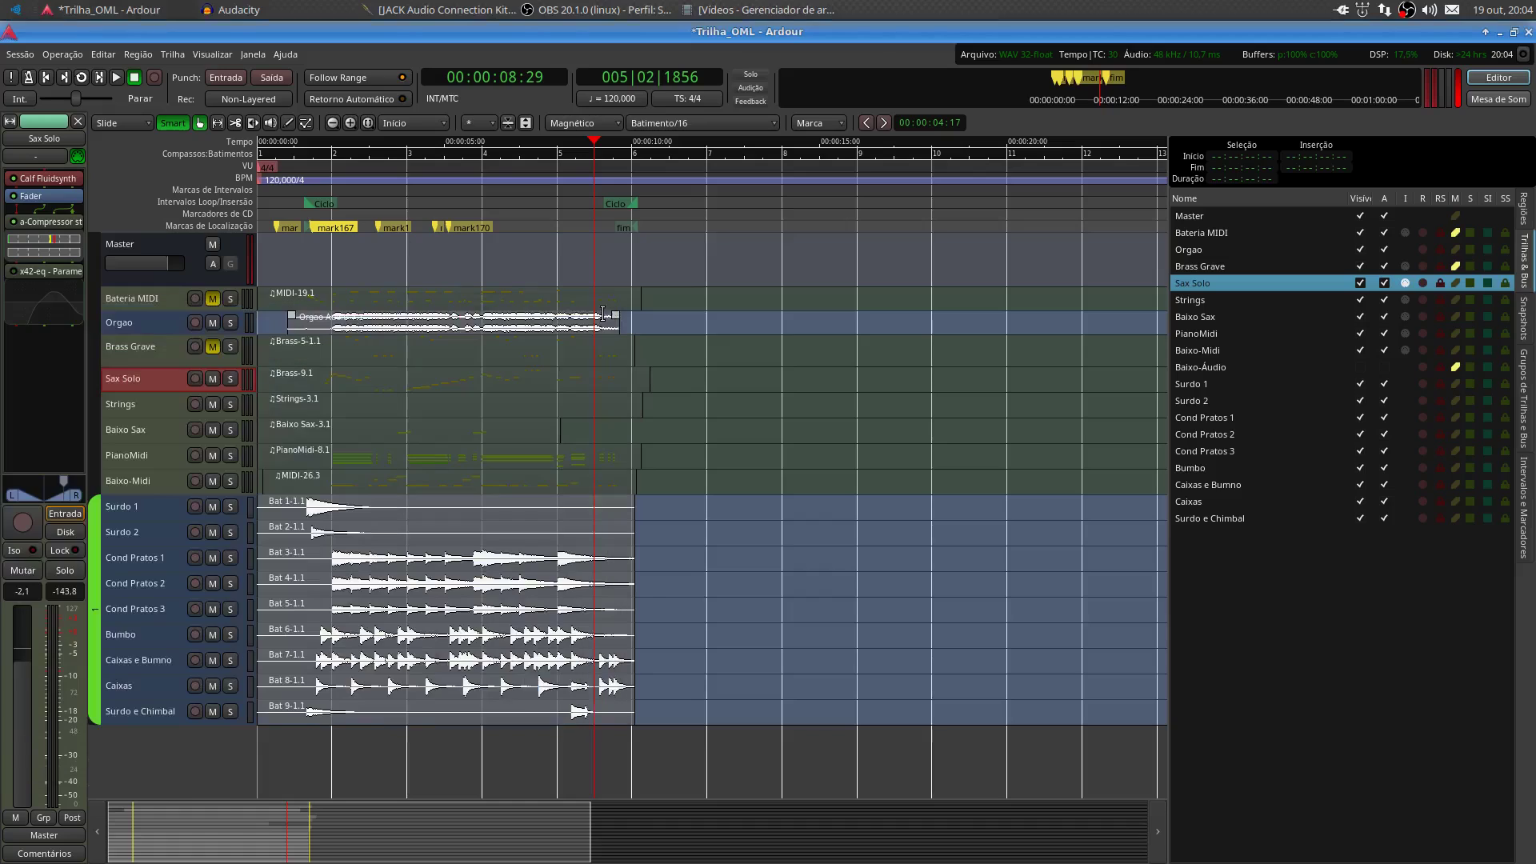
click(230, 379)
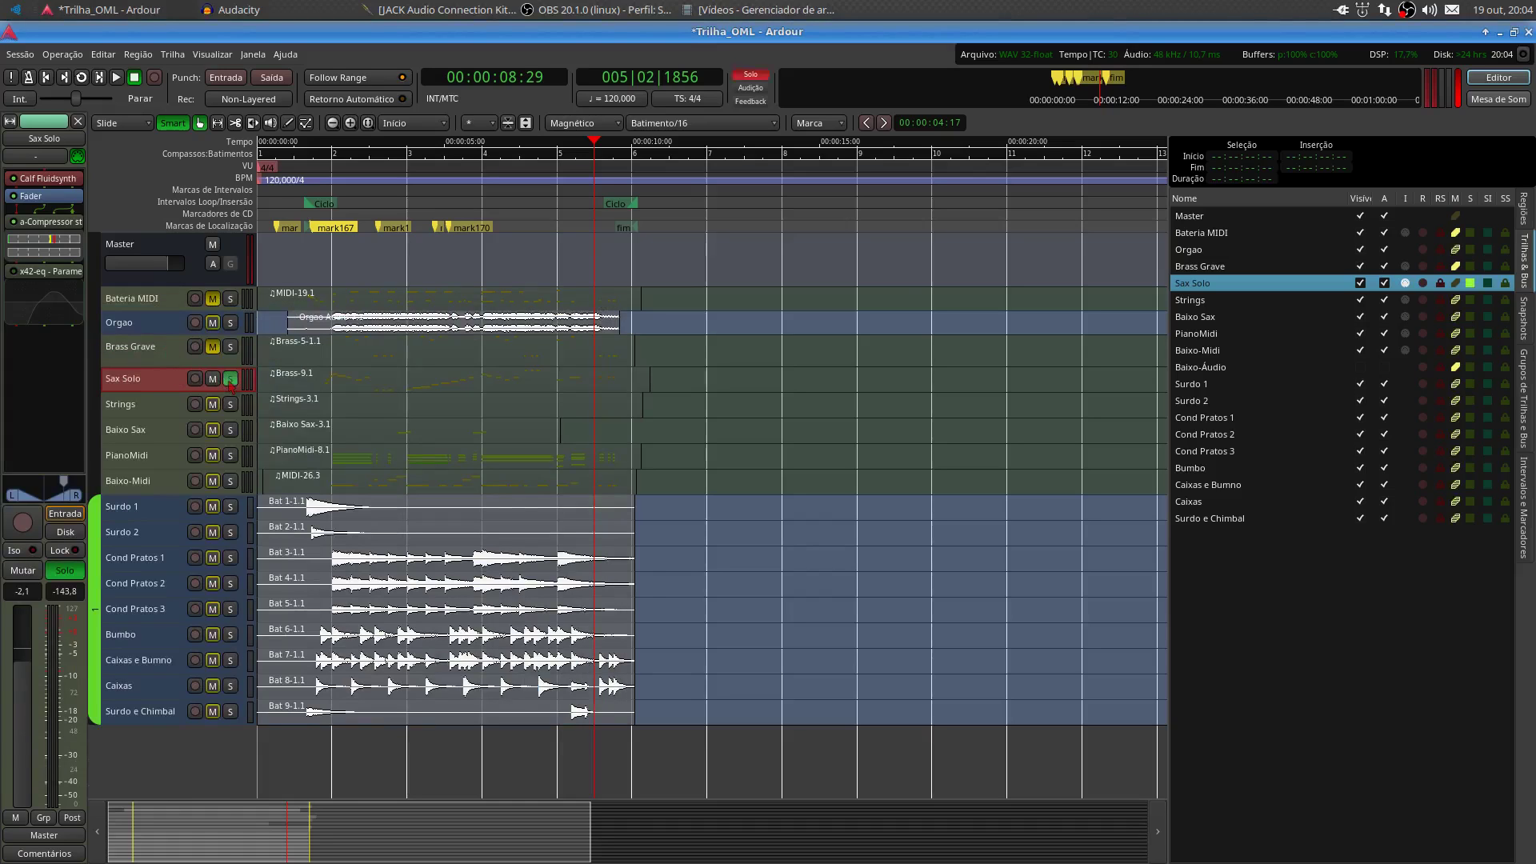
key(l)
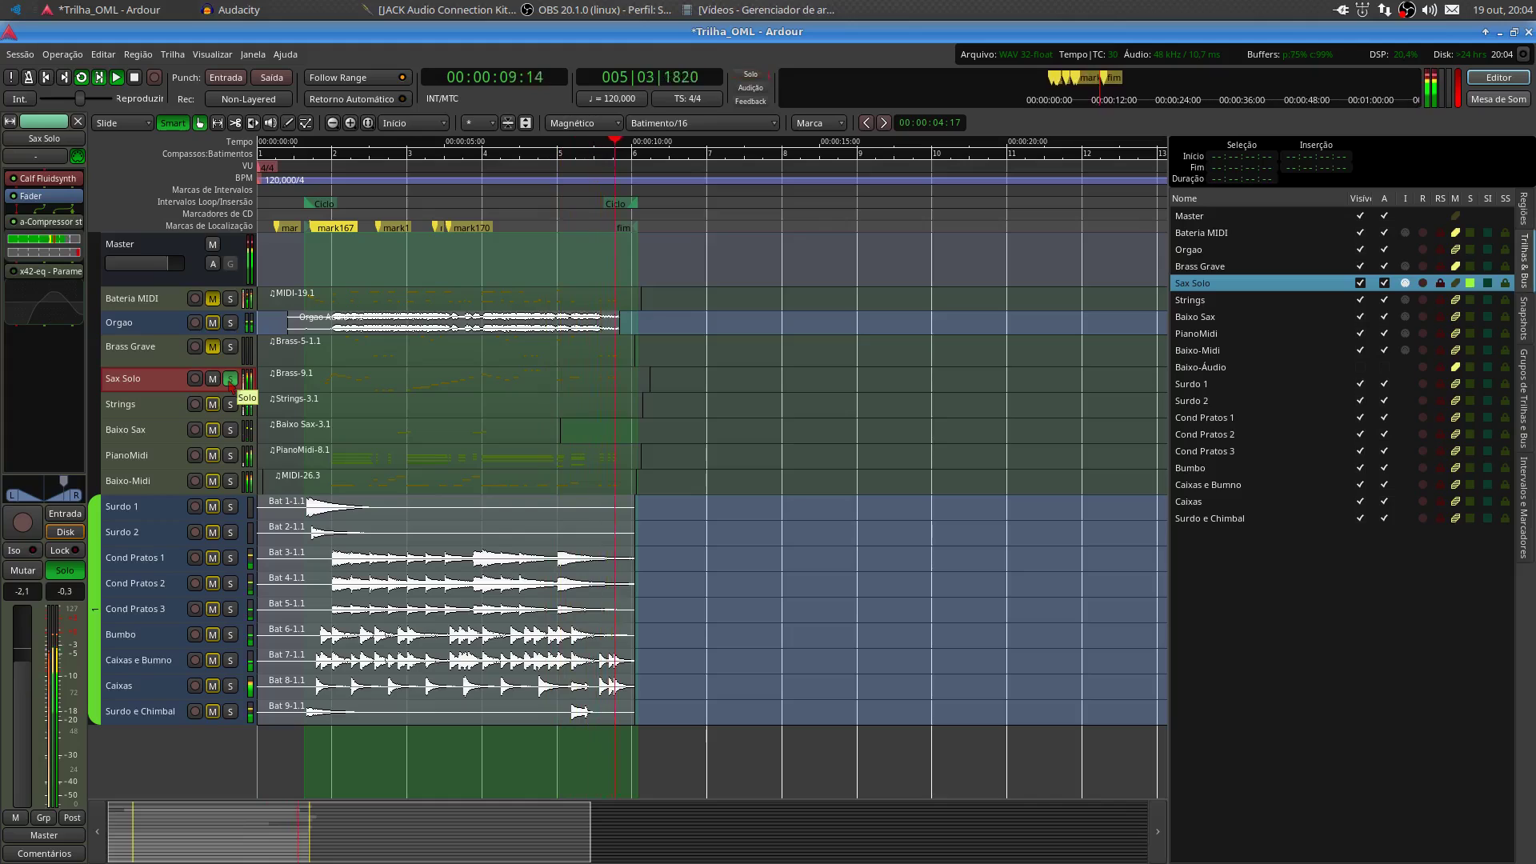
click(230, 381)
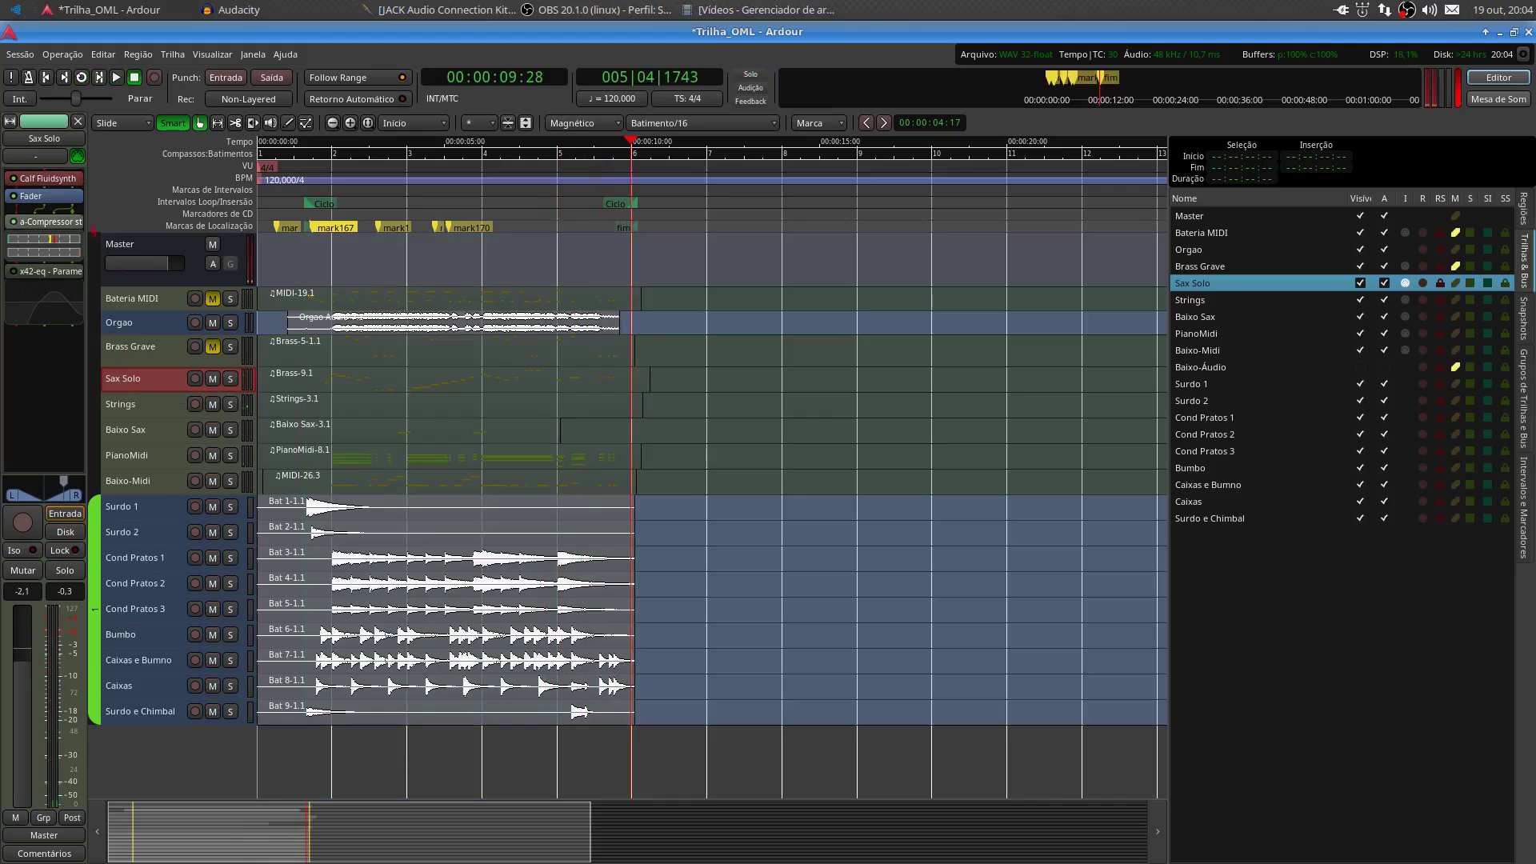
Solo the Strings track, view its Calf Fluidsynth settings and audition it over the loop range, clearing the solo after playback
click(231, 404)
click(148, 415)
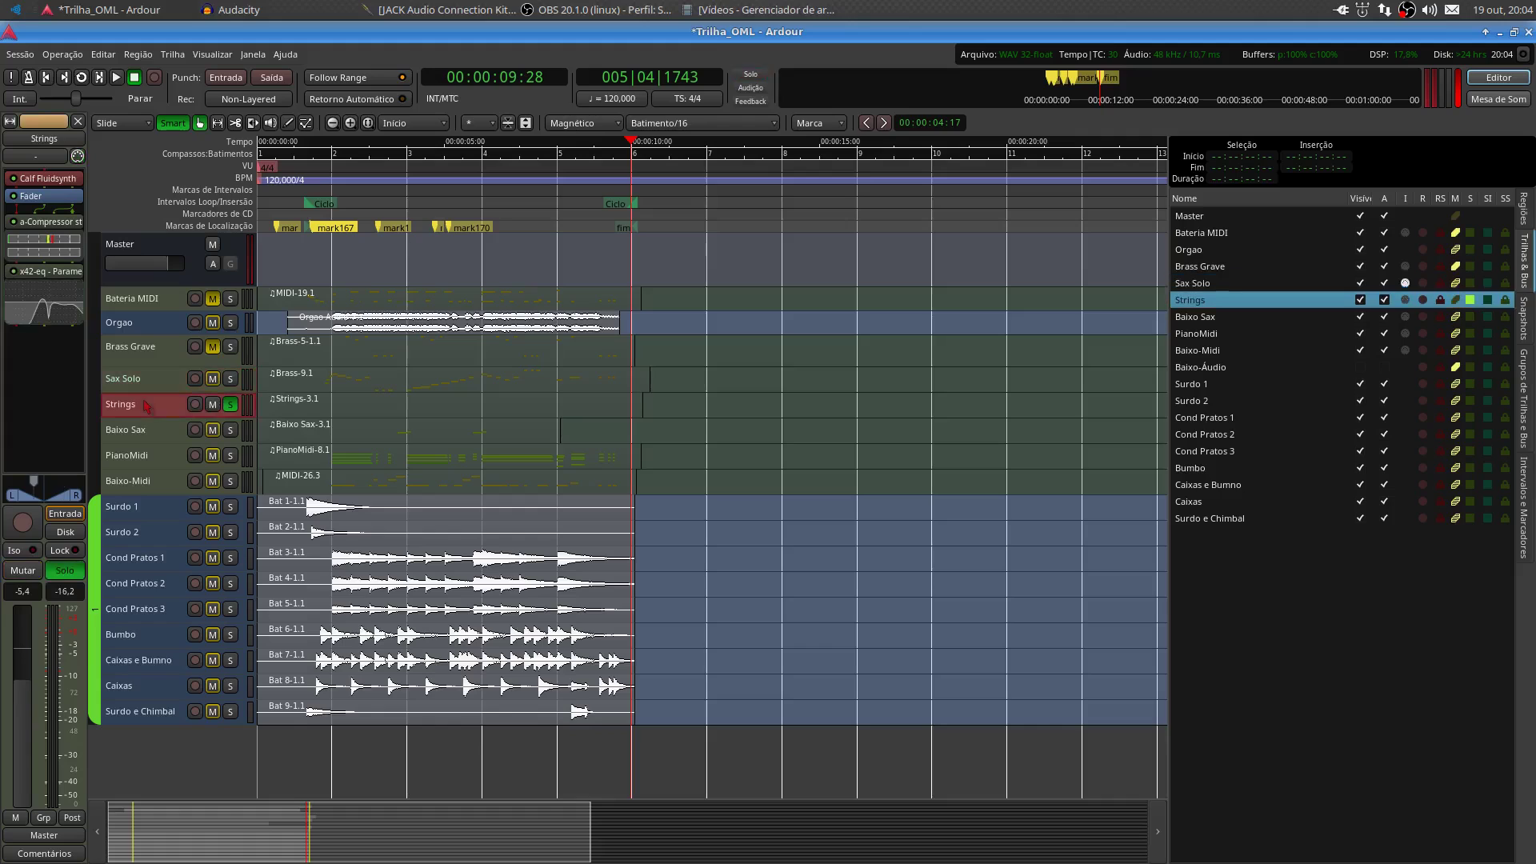
double_click(48, 179)
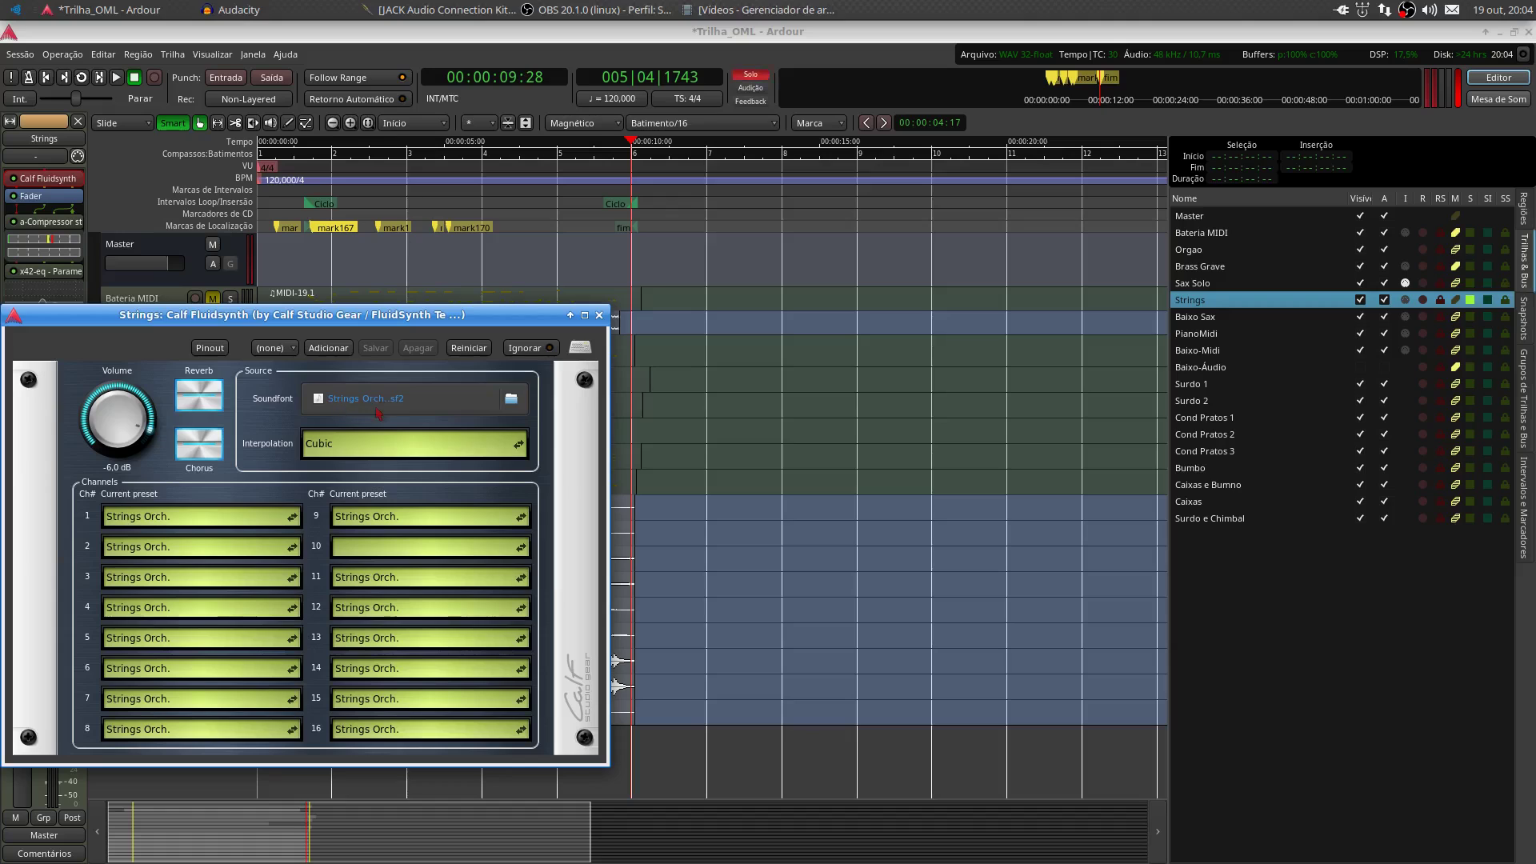
click(598, 314)
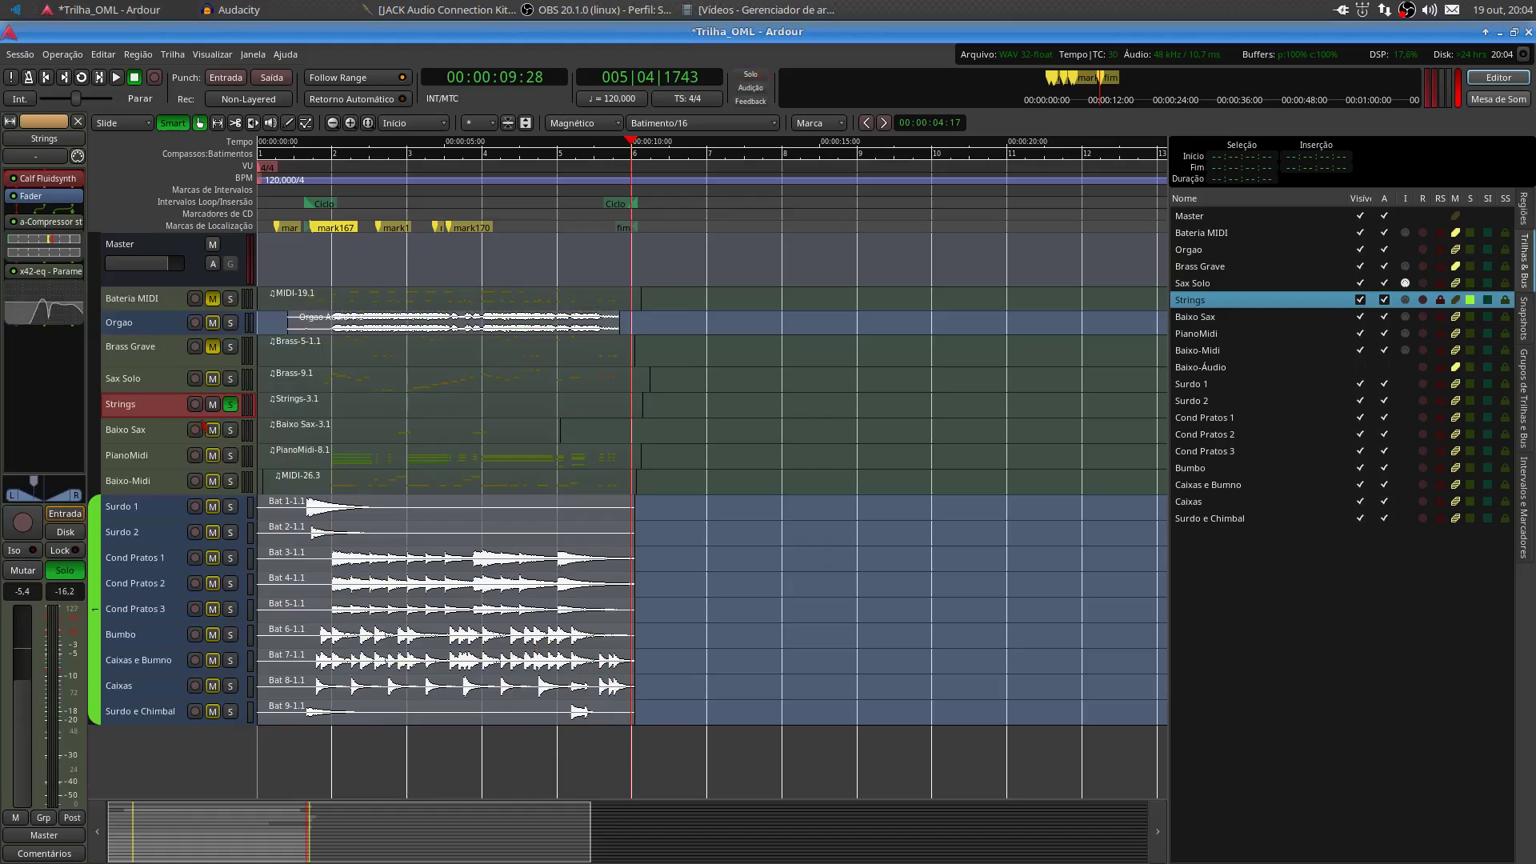
key(l)
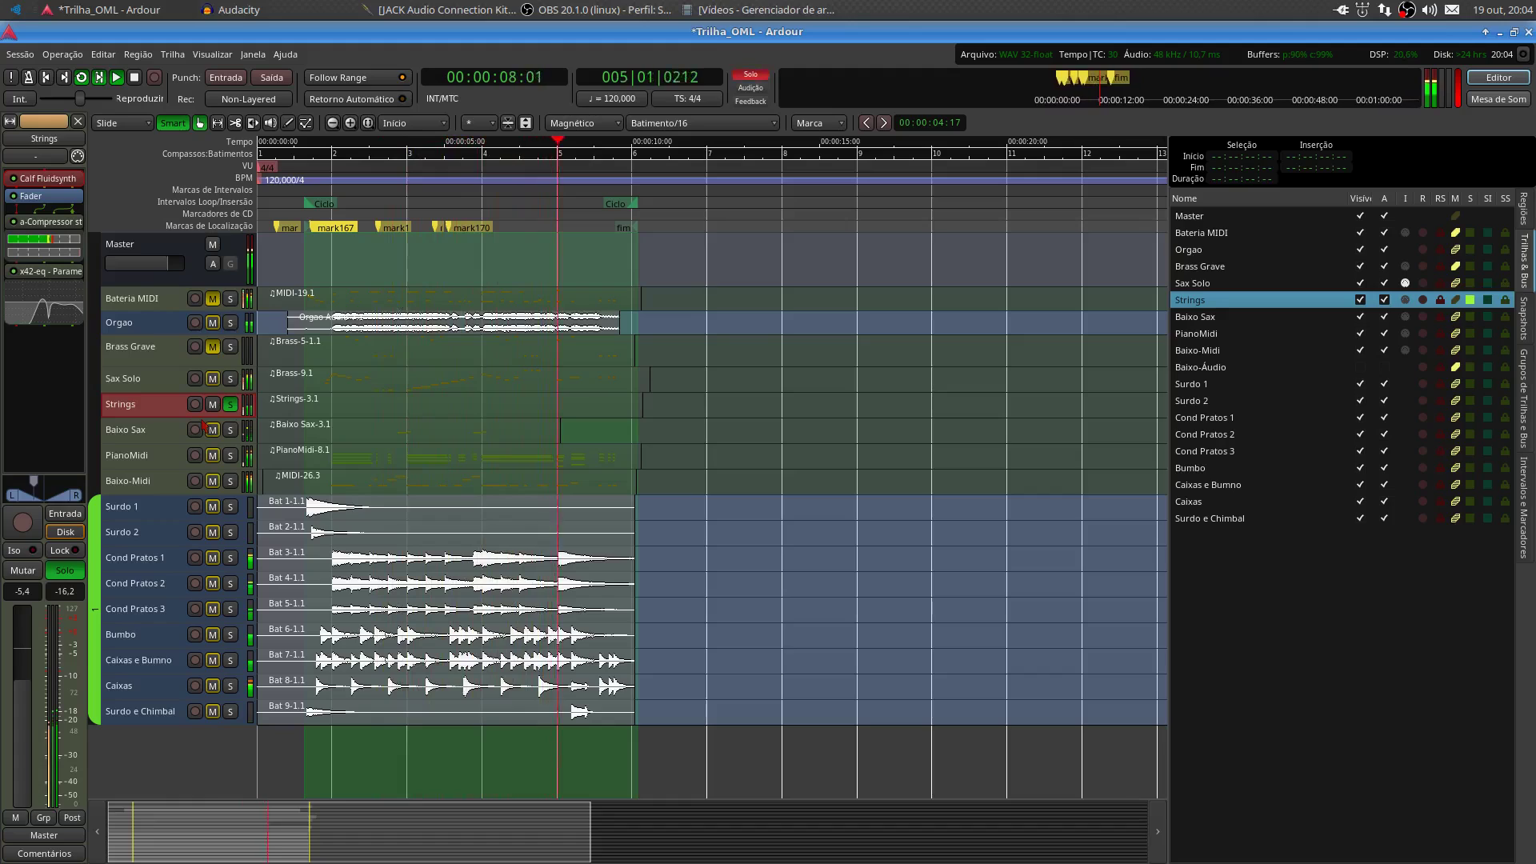
key(space)
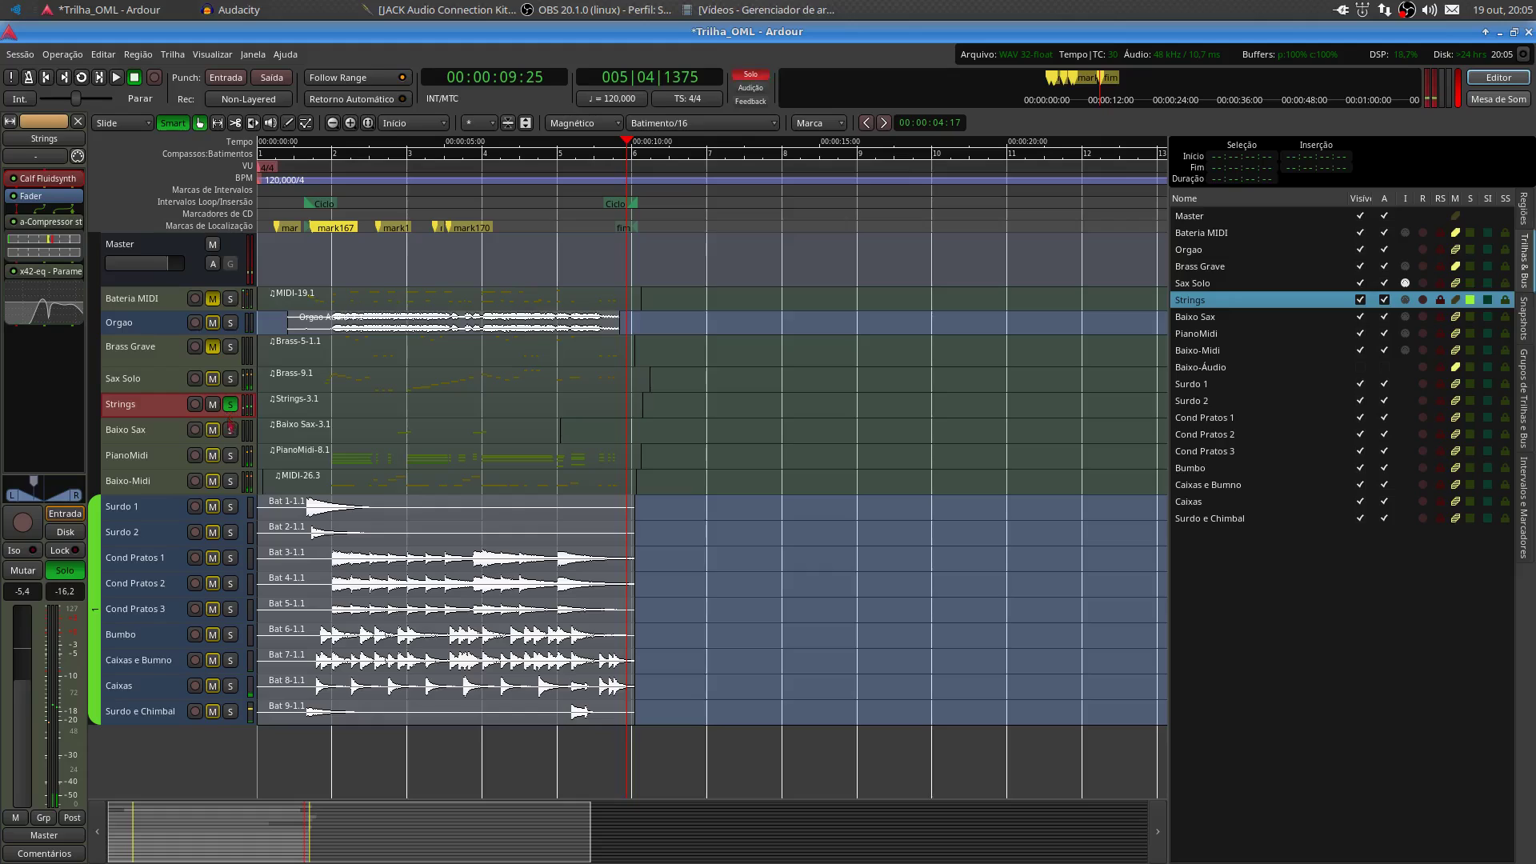
click(229, 406)
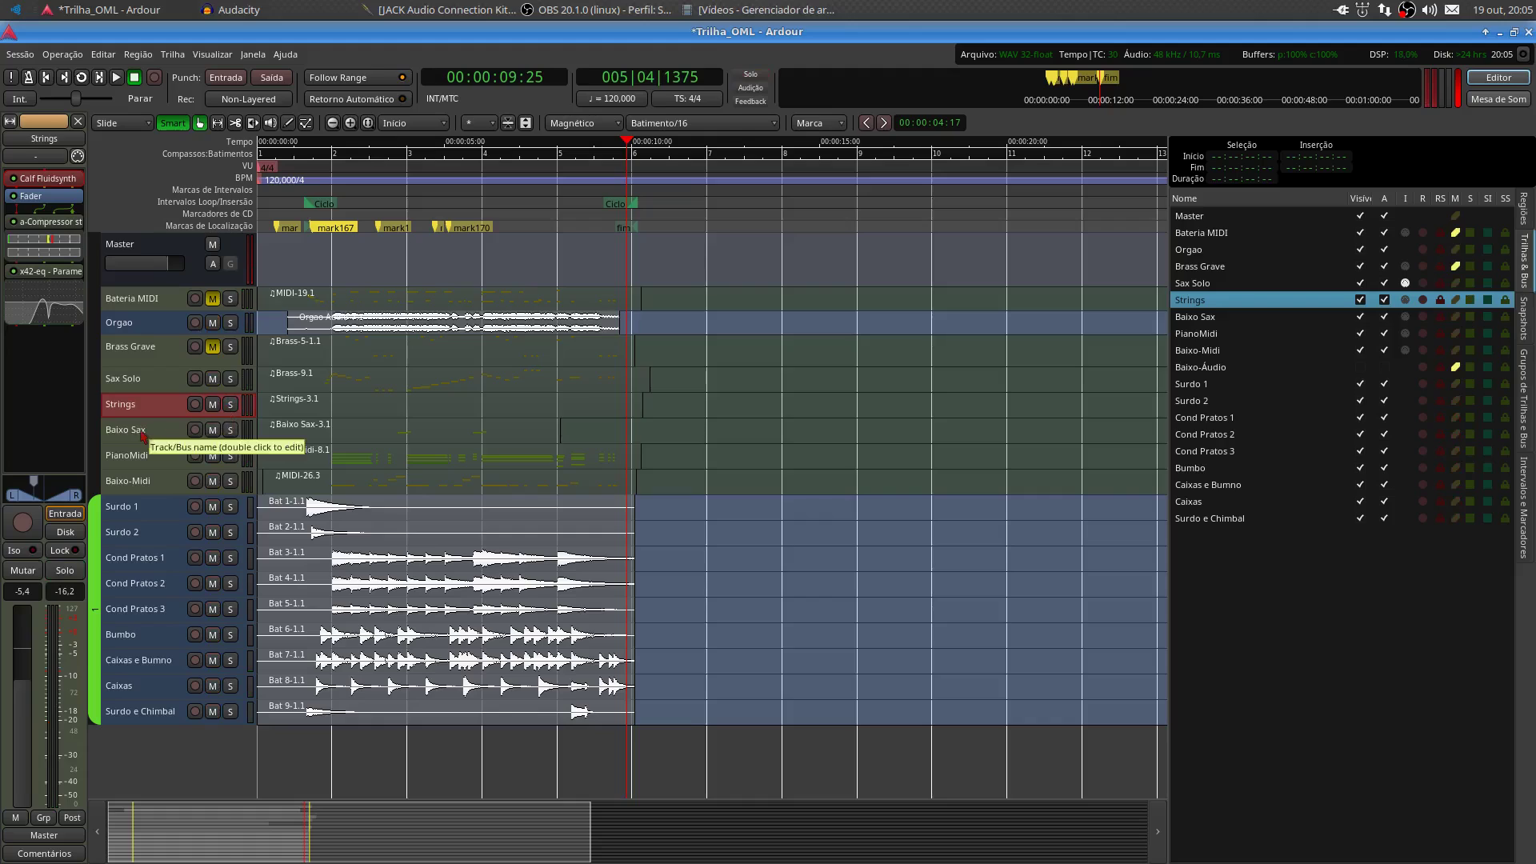
Audition the Baixo Sax track soloed over the loop range, clear its solo and mute the track
click(225, 439)
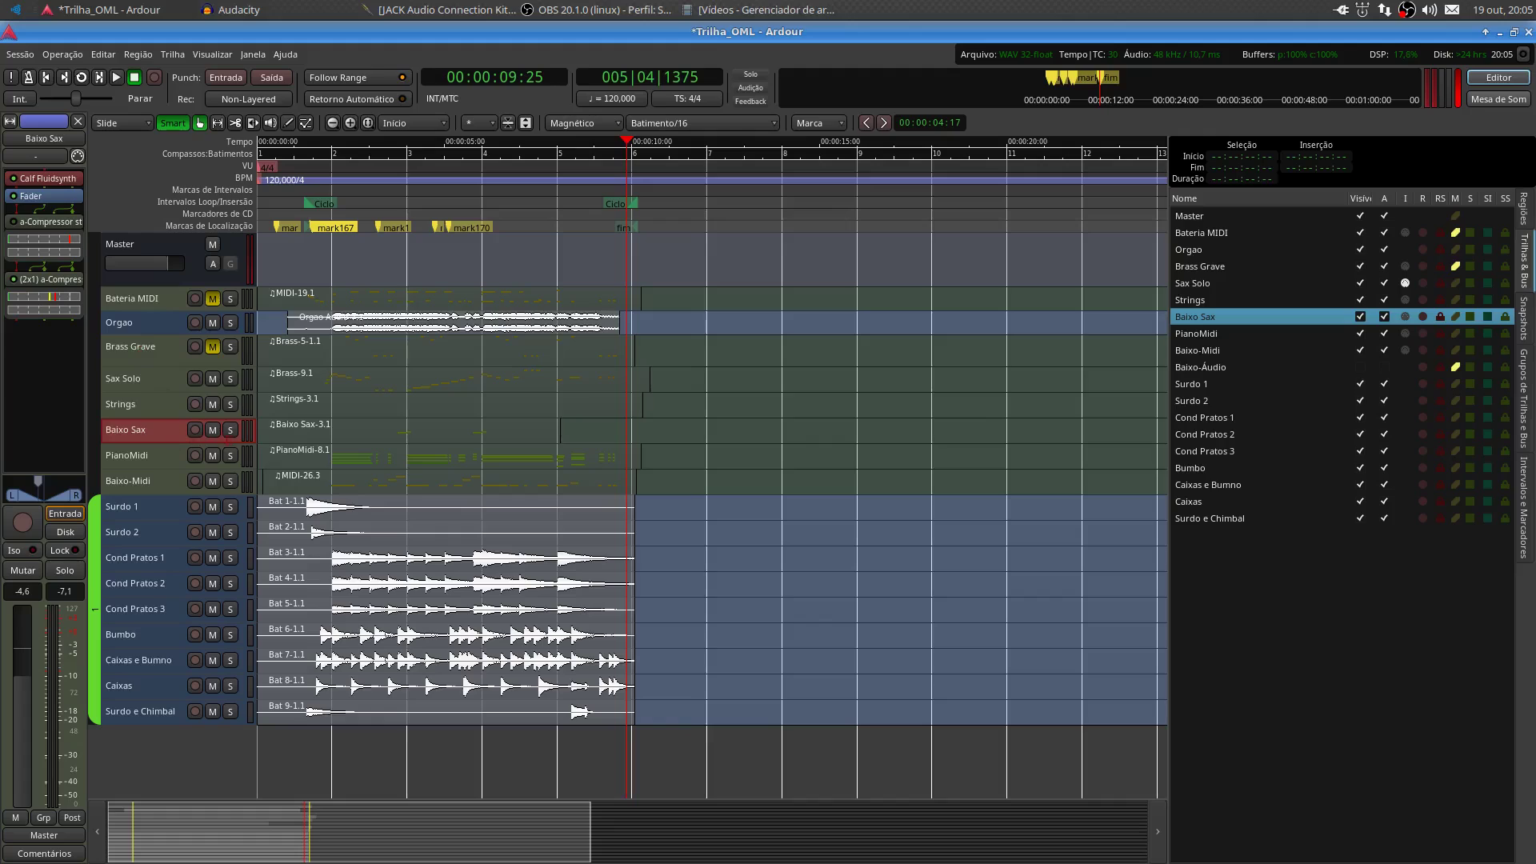
click(231, 430)
key(l)
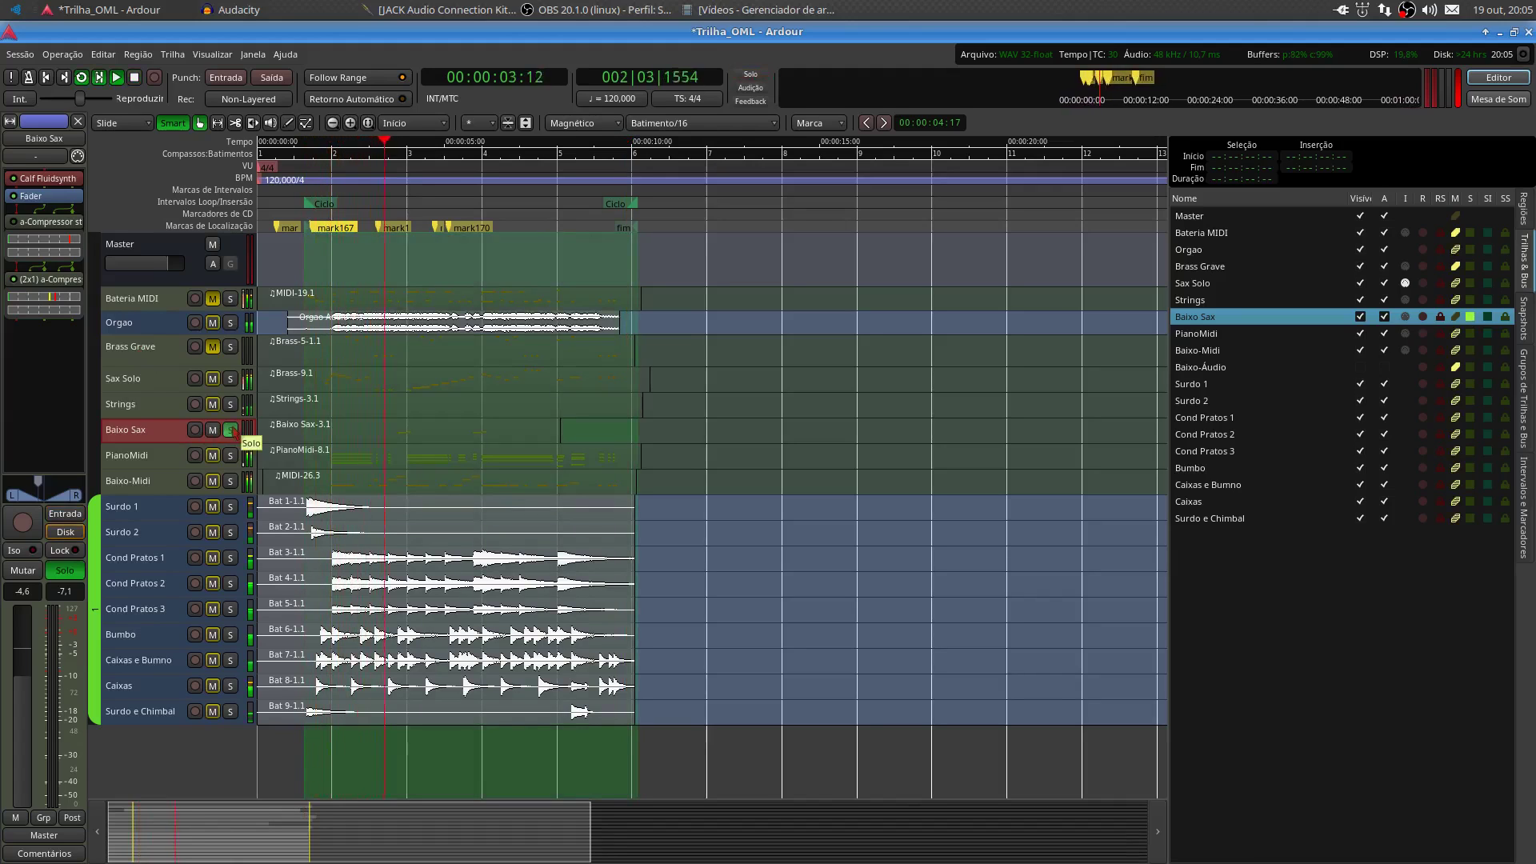
key(space)
click(231, 430)
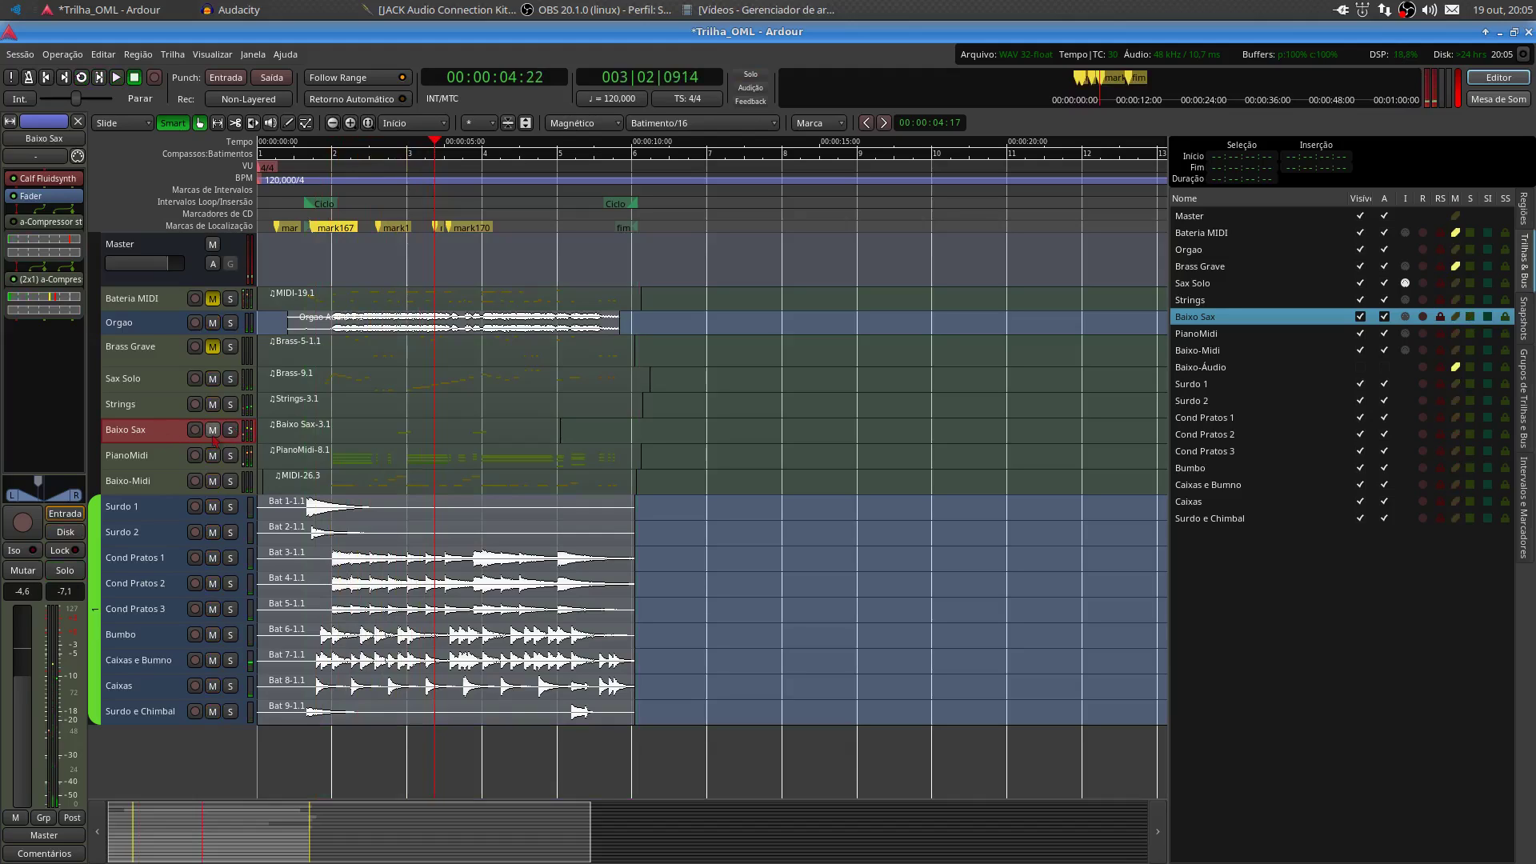
click(213, 431)
Audition the PianoMidi track soloed over the loop range and clear its solo after playback
click(168, 458)
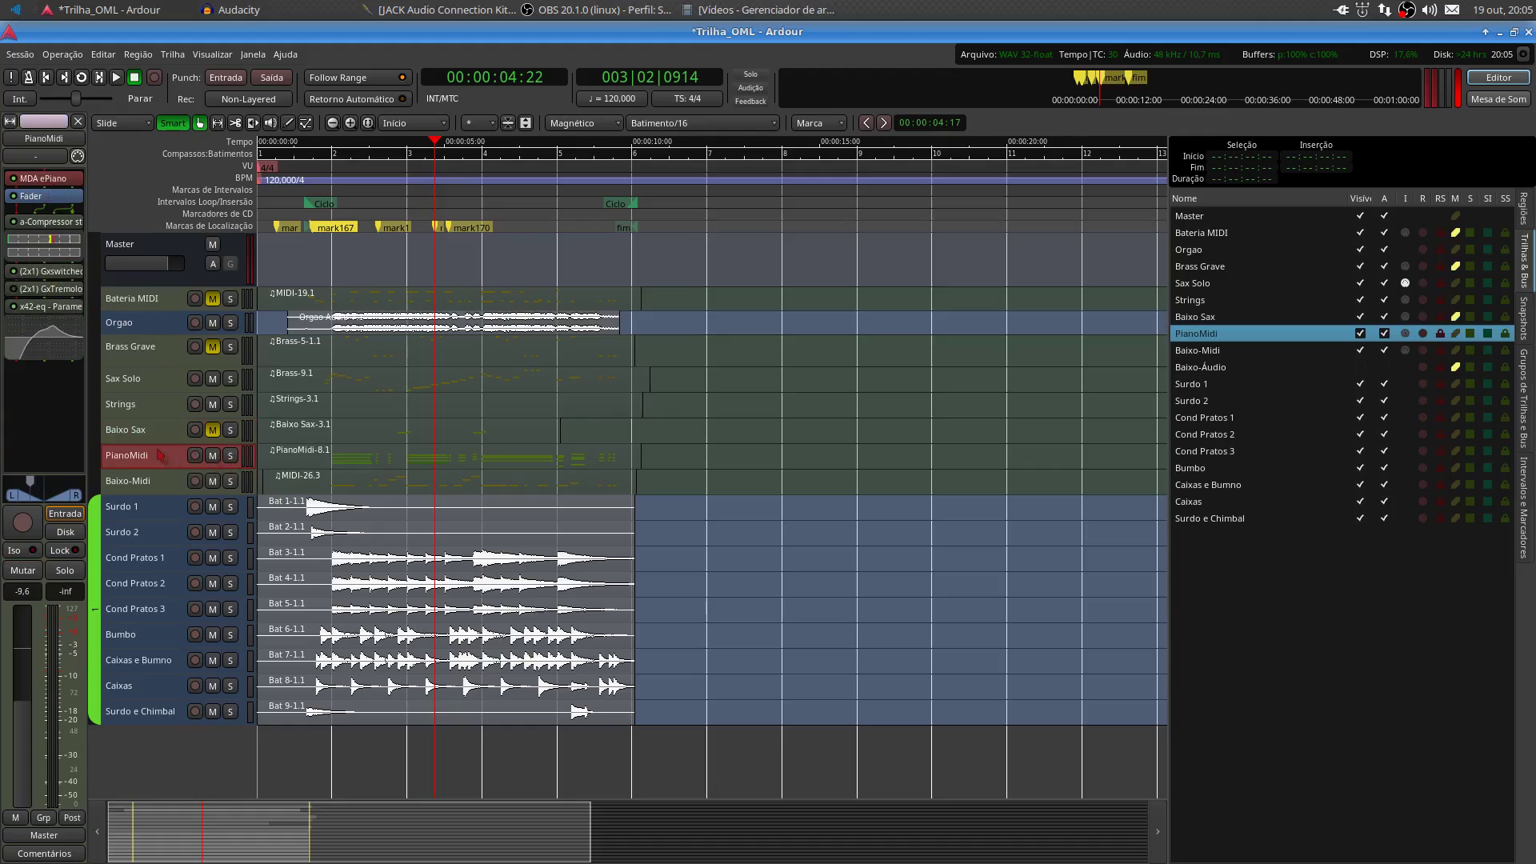
click(231, 455)
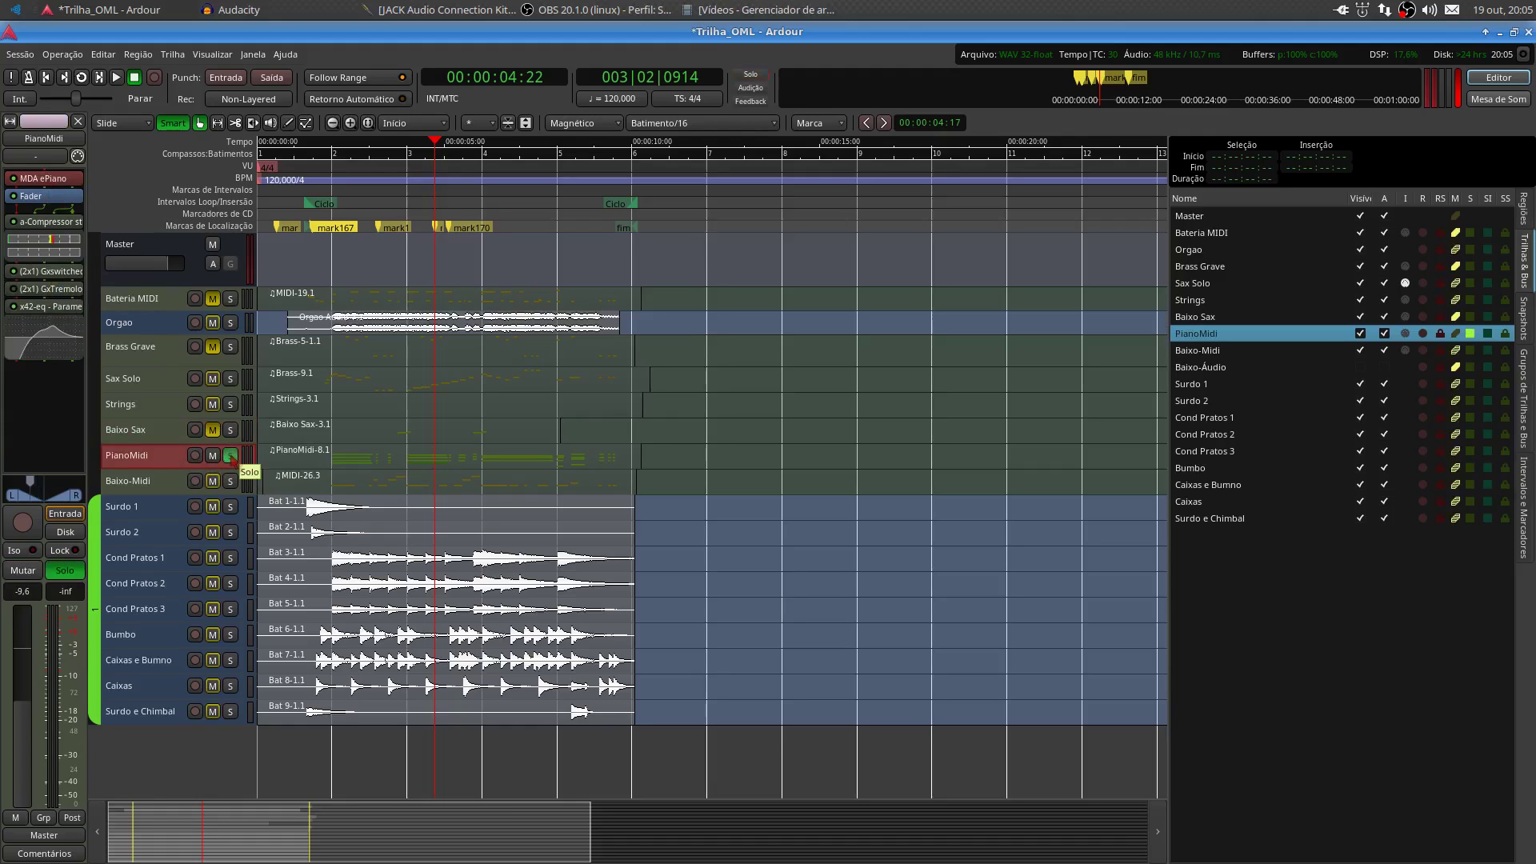
key(l)
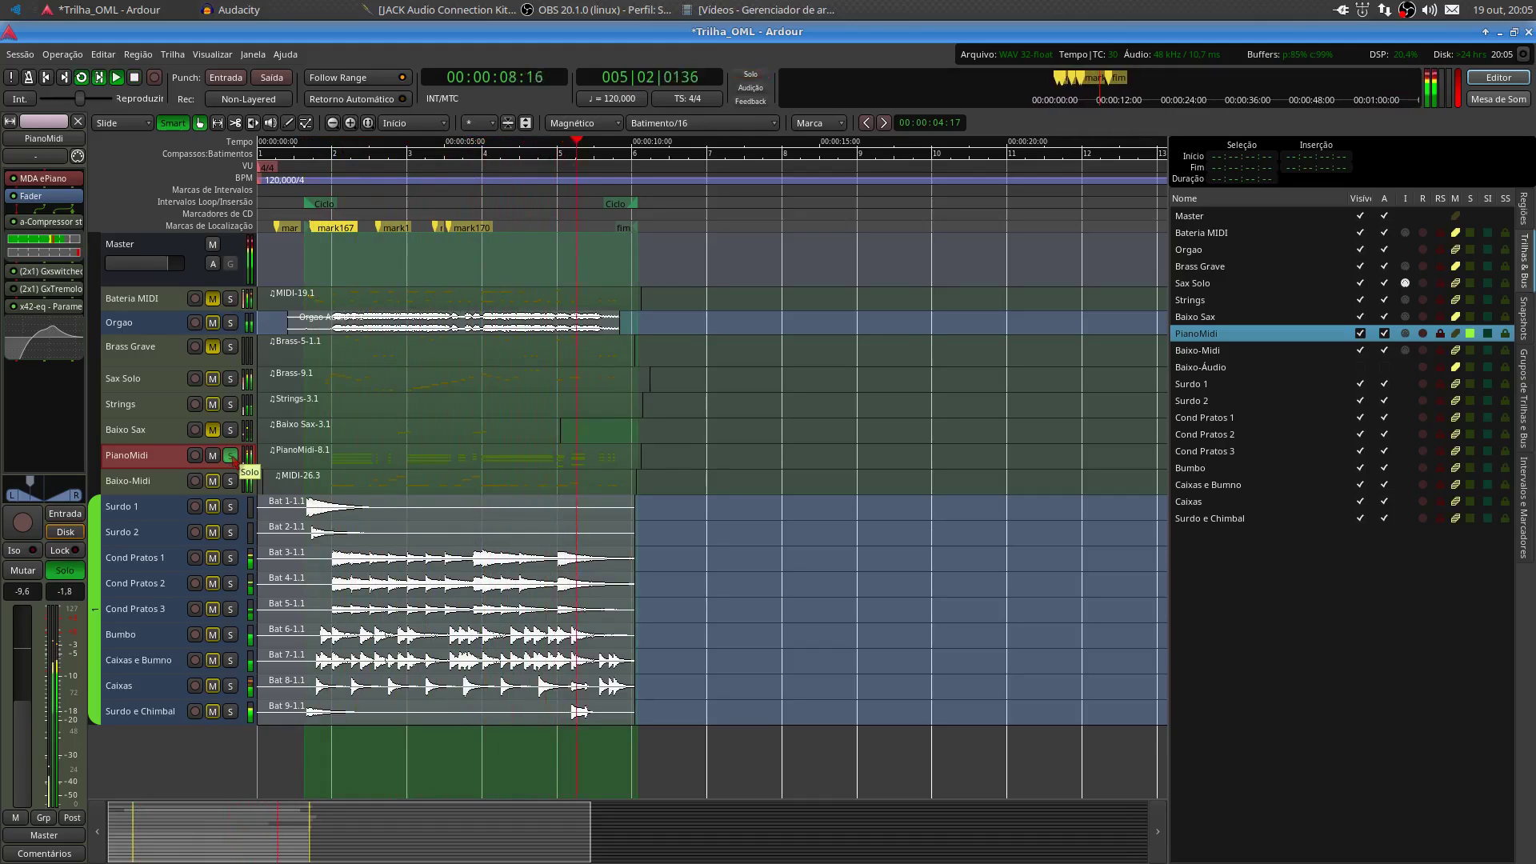
key(space)
click(231, 455)
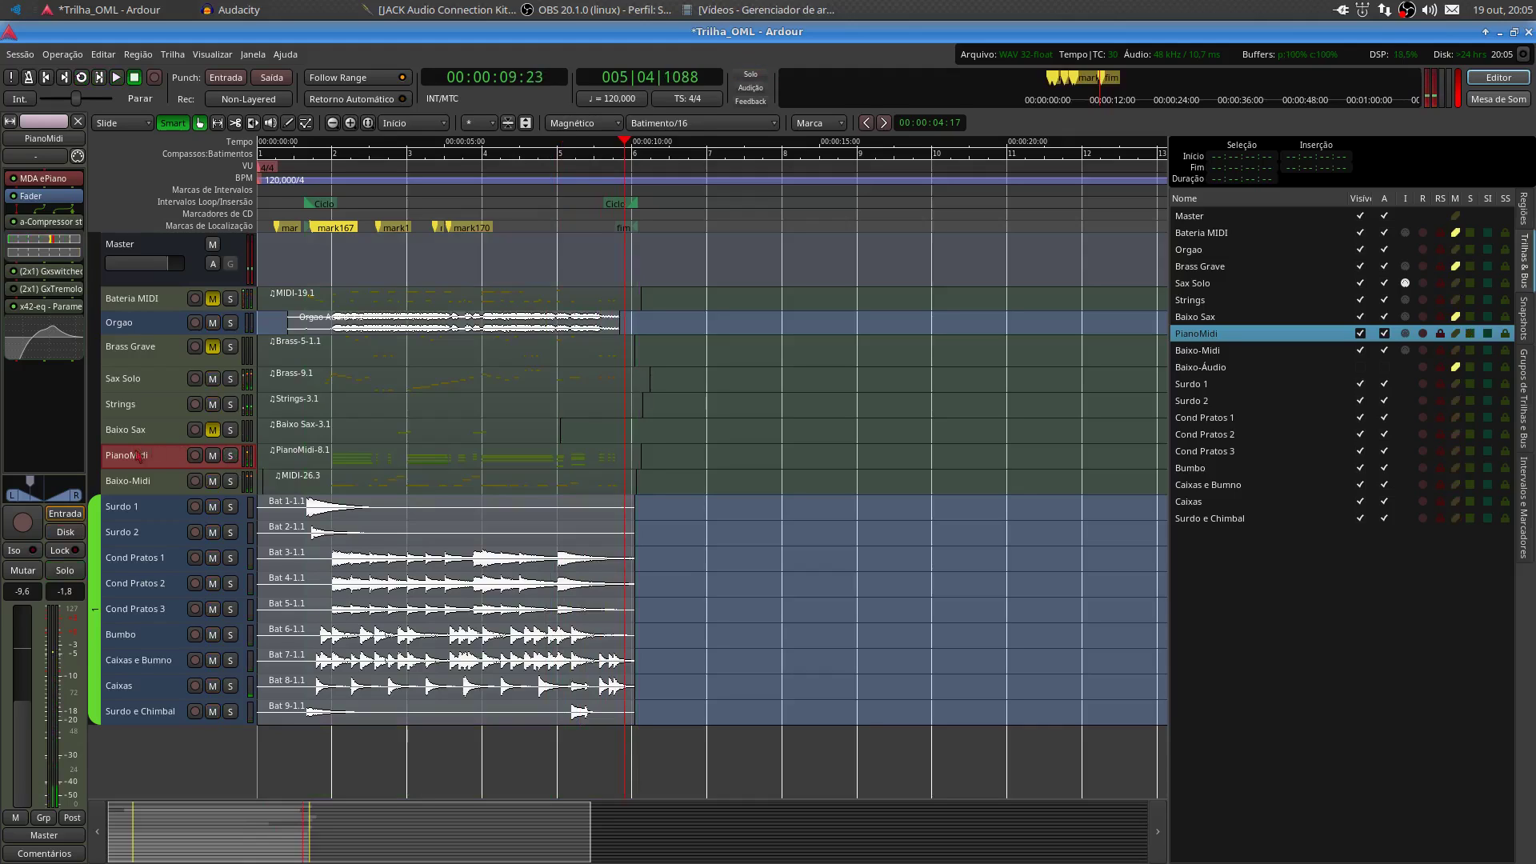
Solo the PianoMidi track again, replay it from the session start and over the loop range, and clear its solo
click(231, 455)
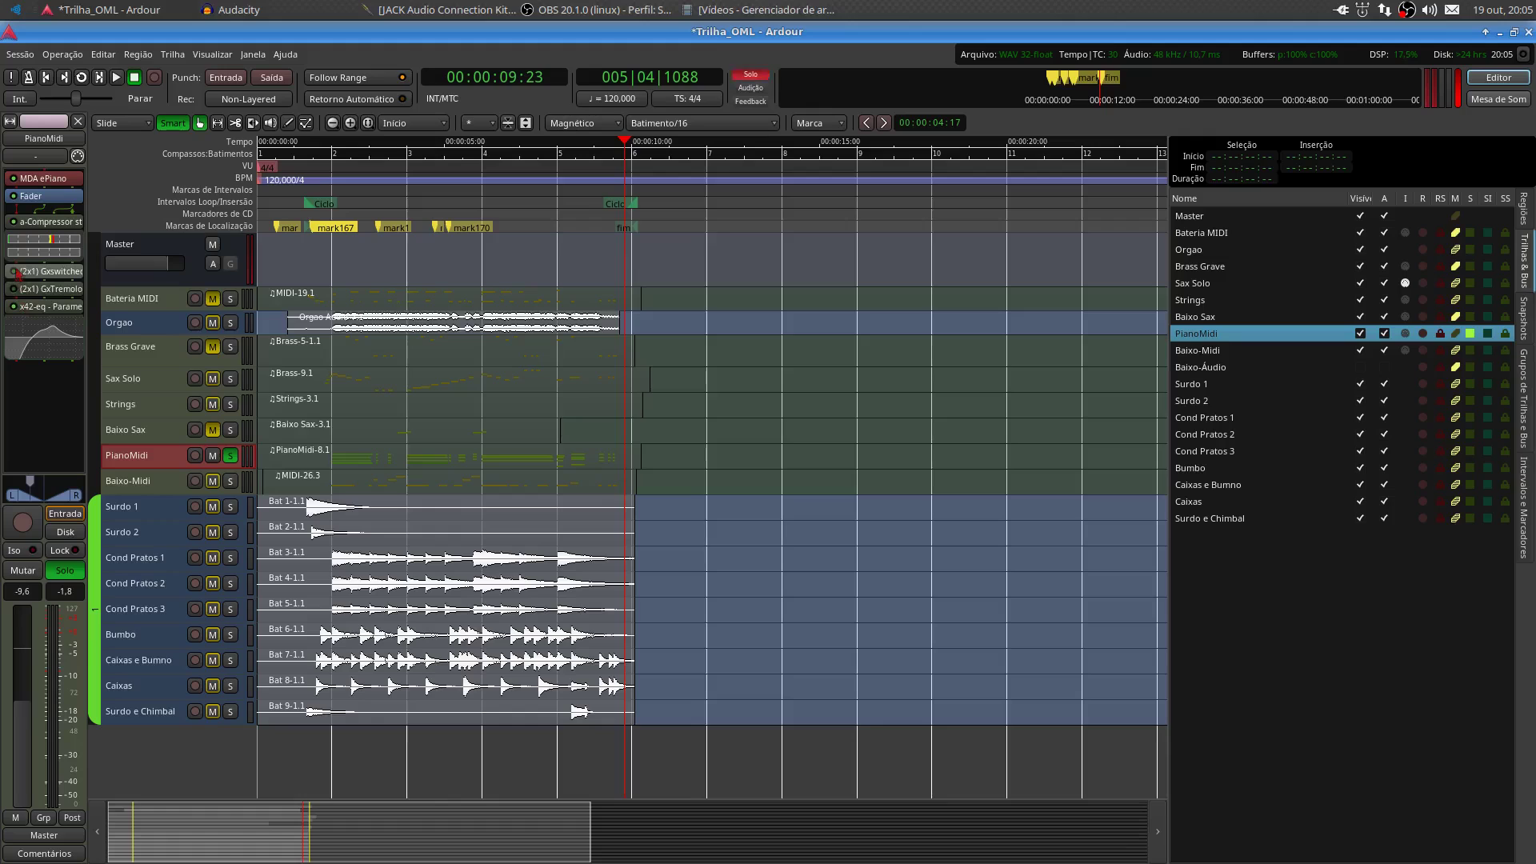
key(space)
key(Home)
key(space)
key(l)
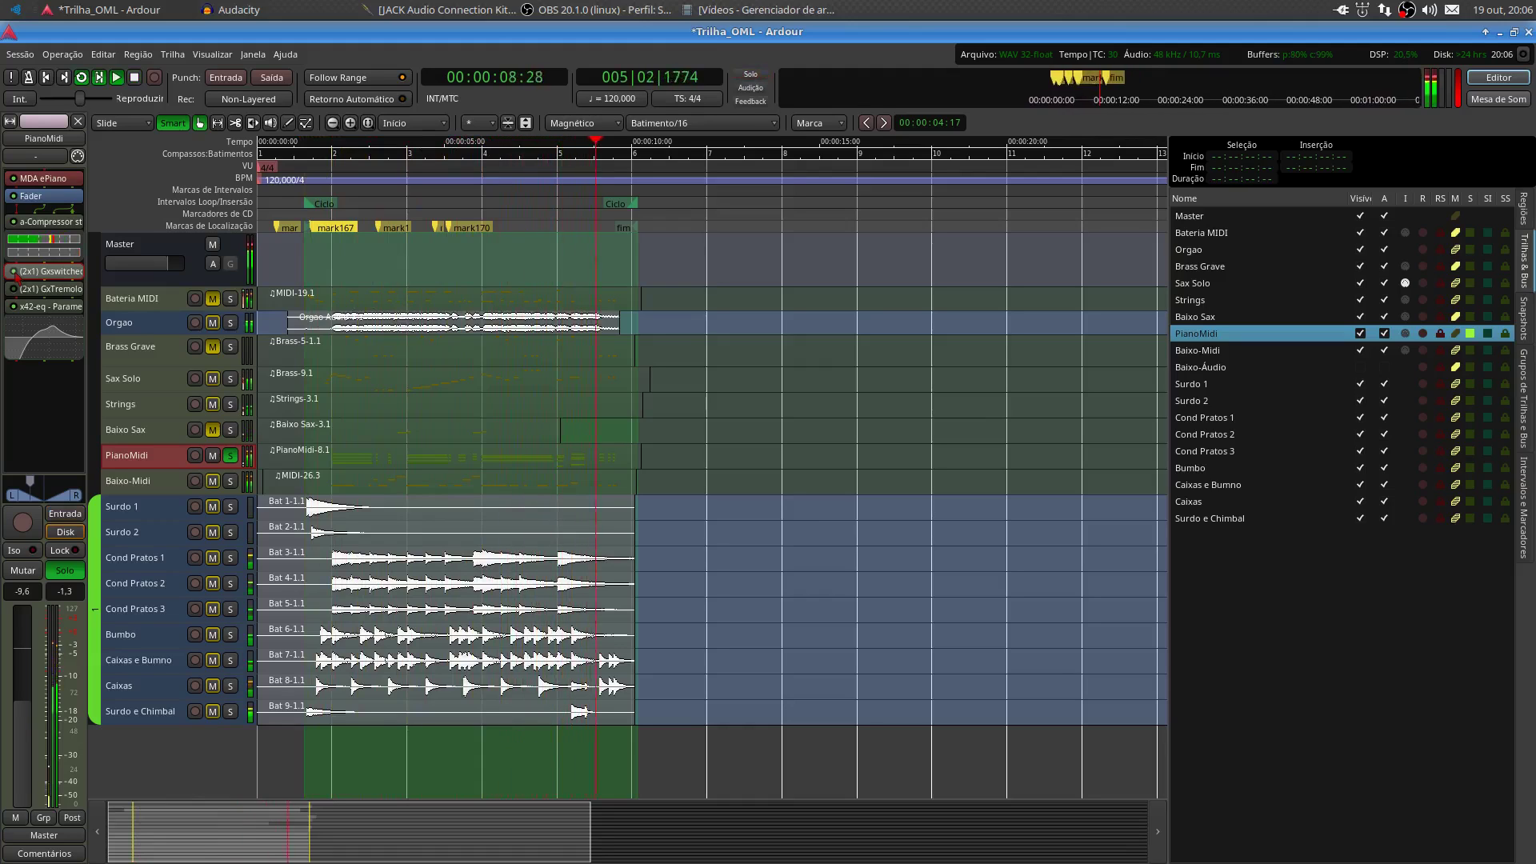
key(space)
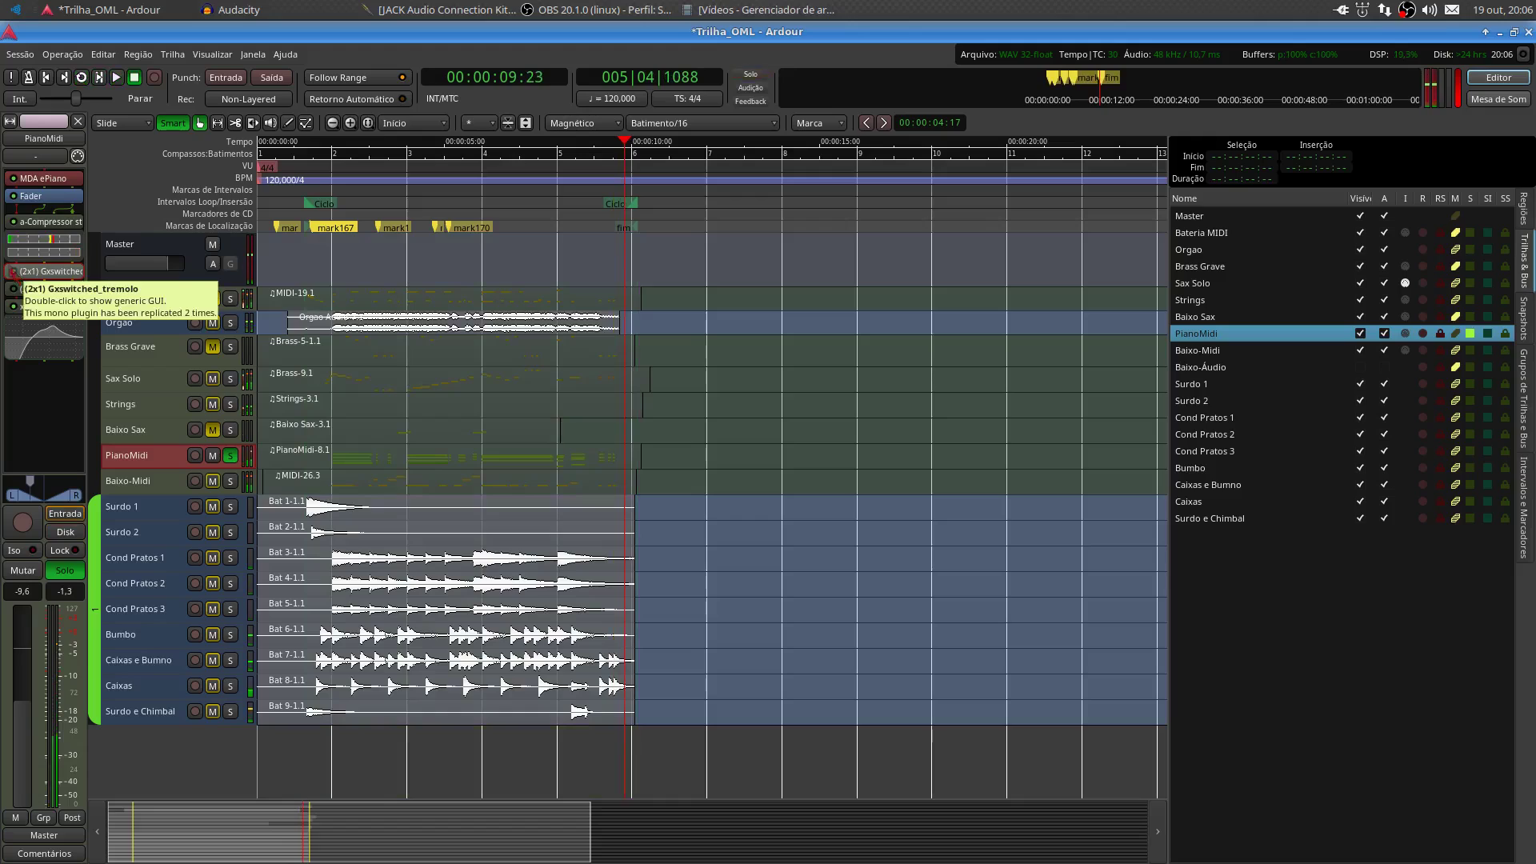
click(230, 455)
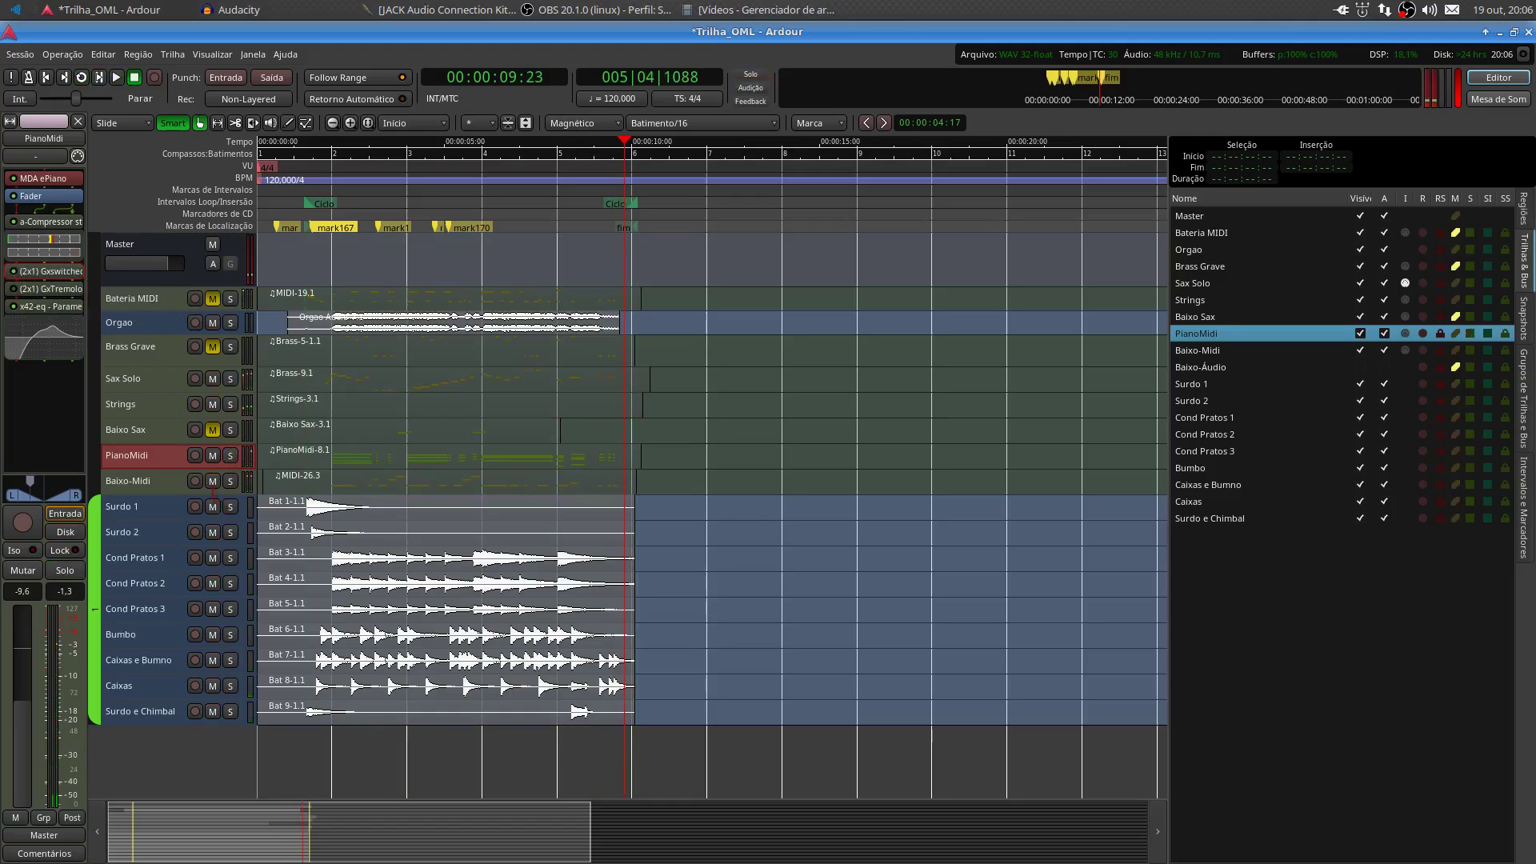
Examine the Baixo-Midi track's Calf Fluidsynth soundfont and its channel 1 preset list, closing the plugin window without changing the preset
click(173, 483)
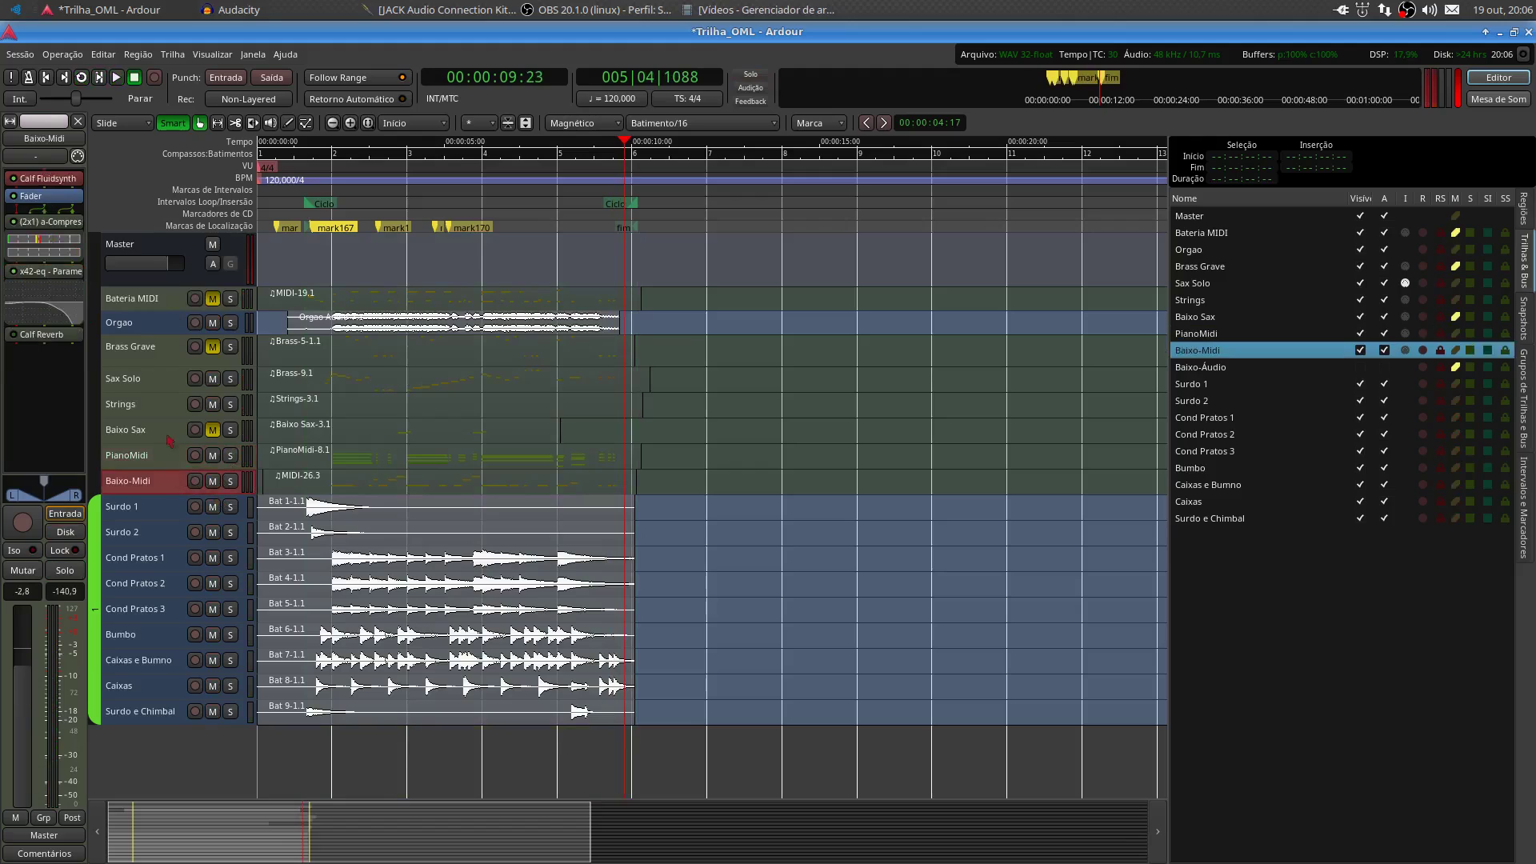
double_click(59, 180)
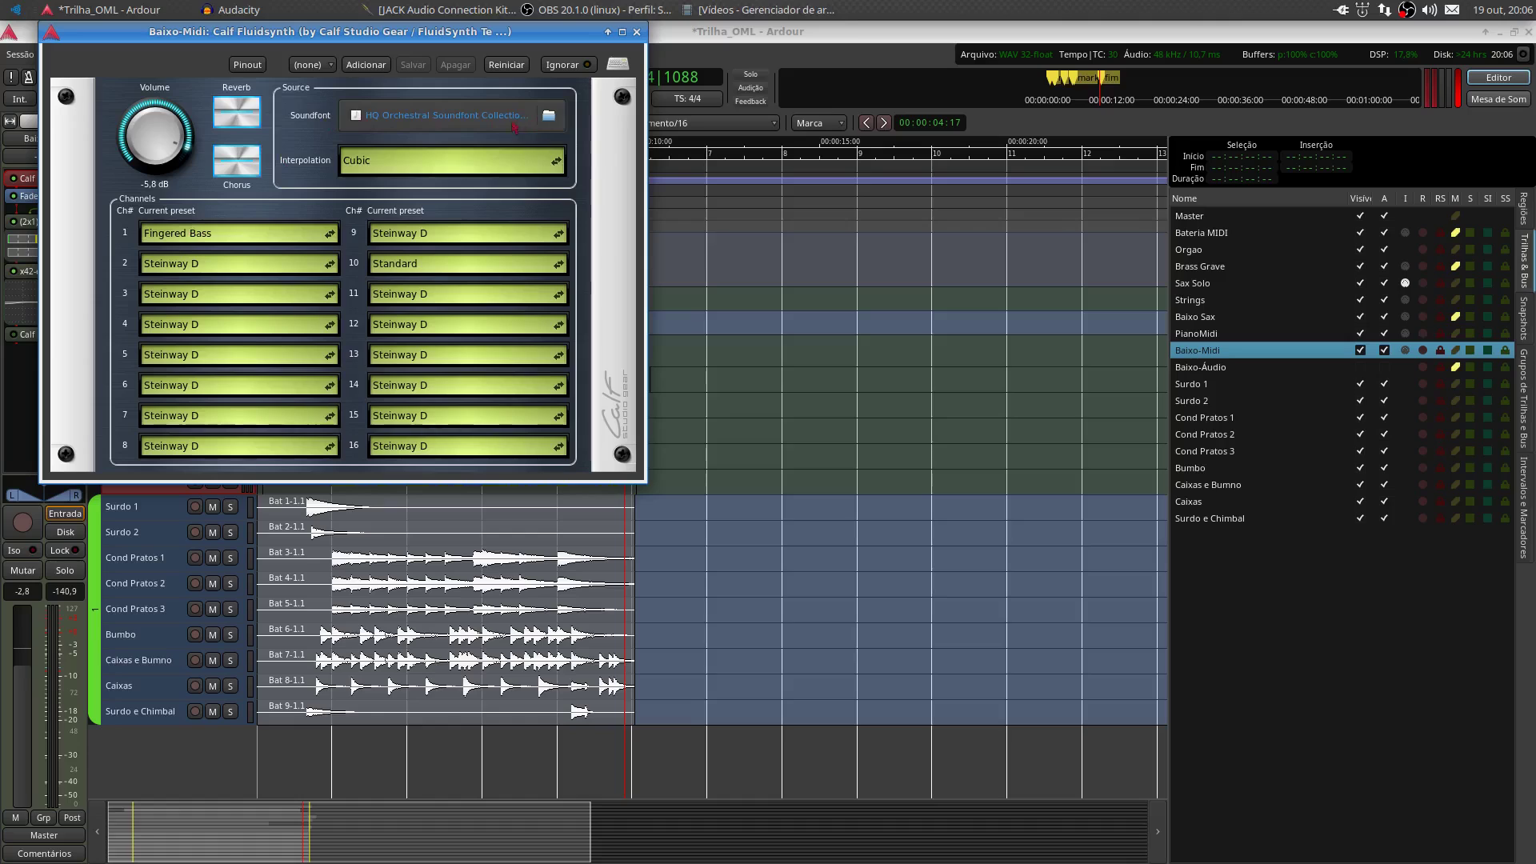
click(282, 247)
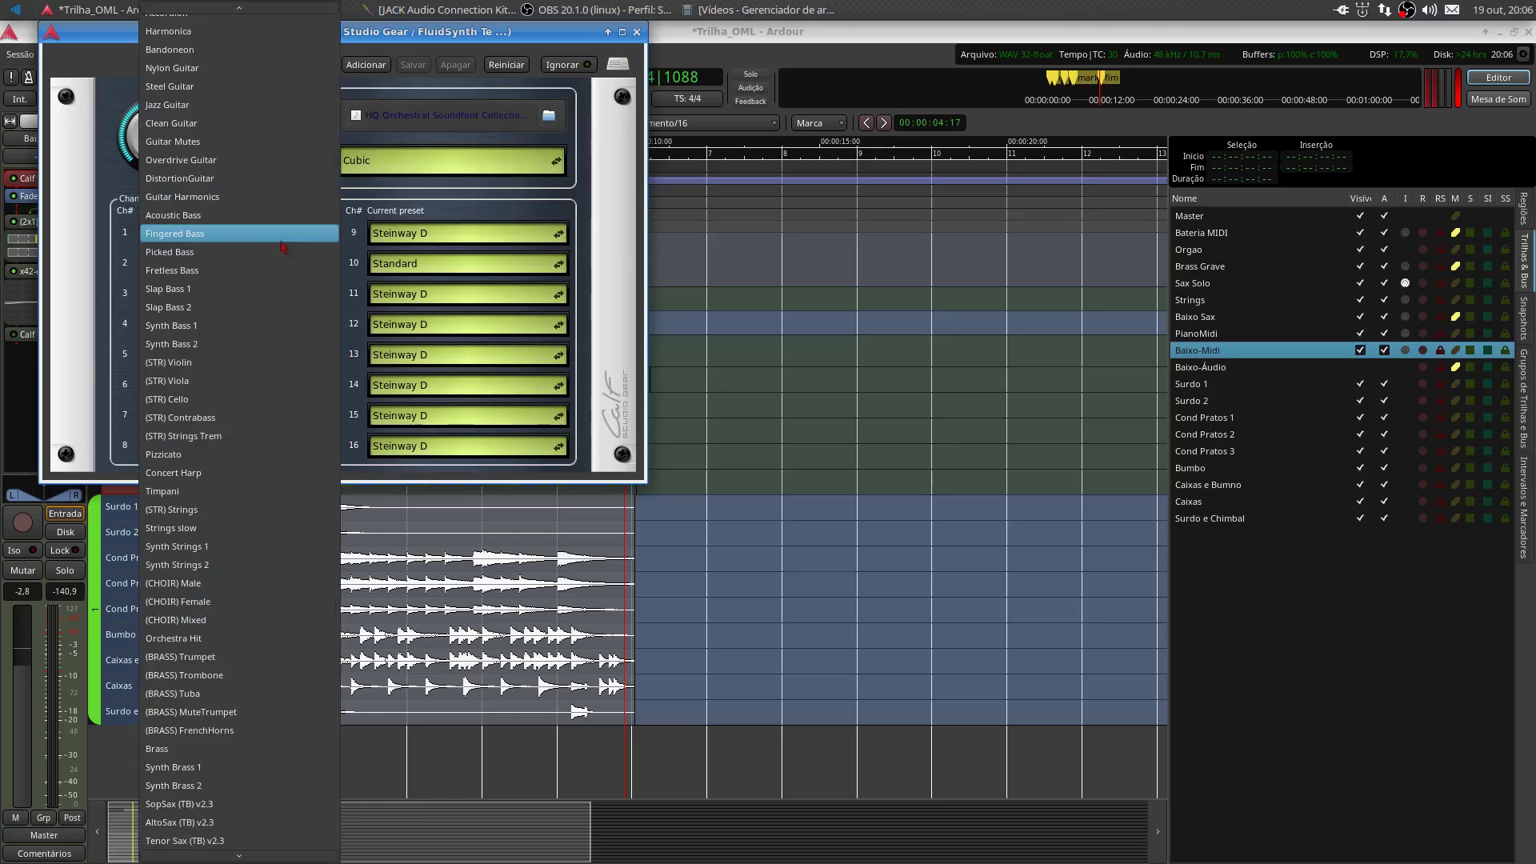
click(388, 206)
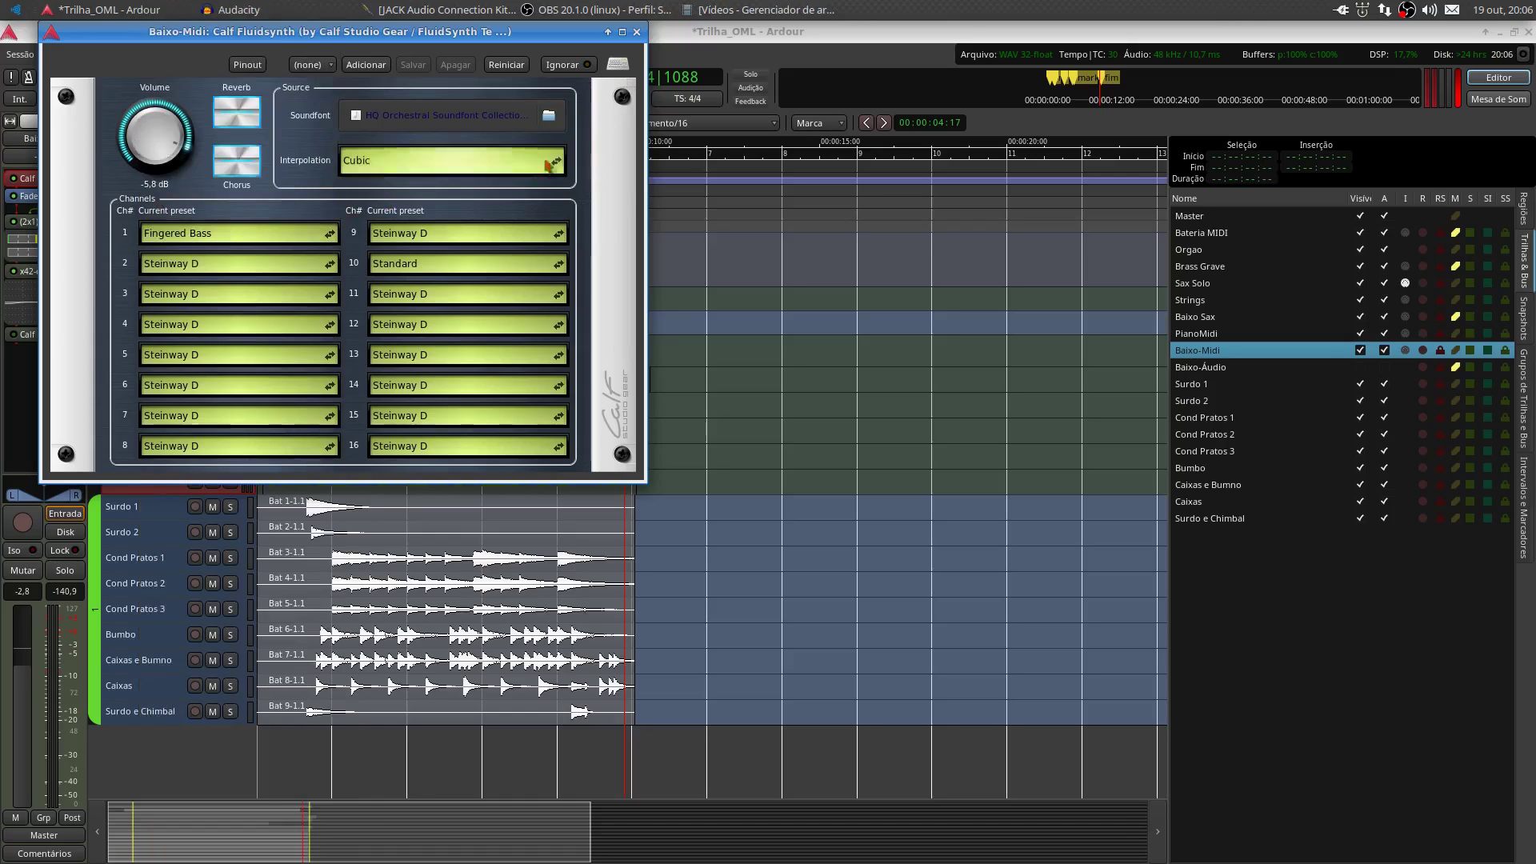
click(199, 240)
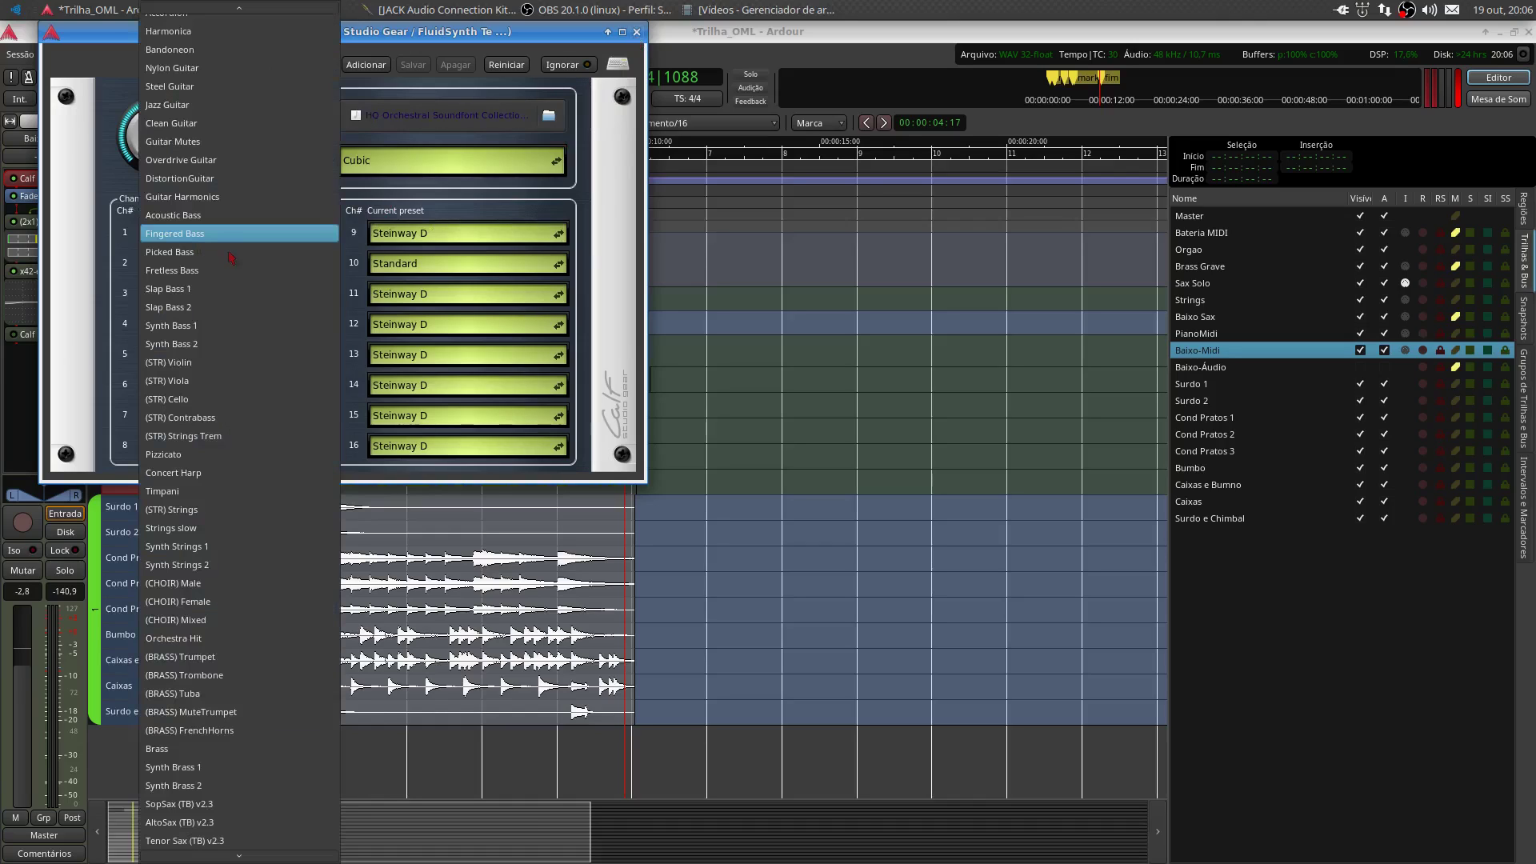
click(467, 156)
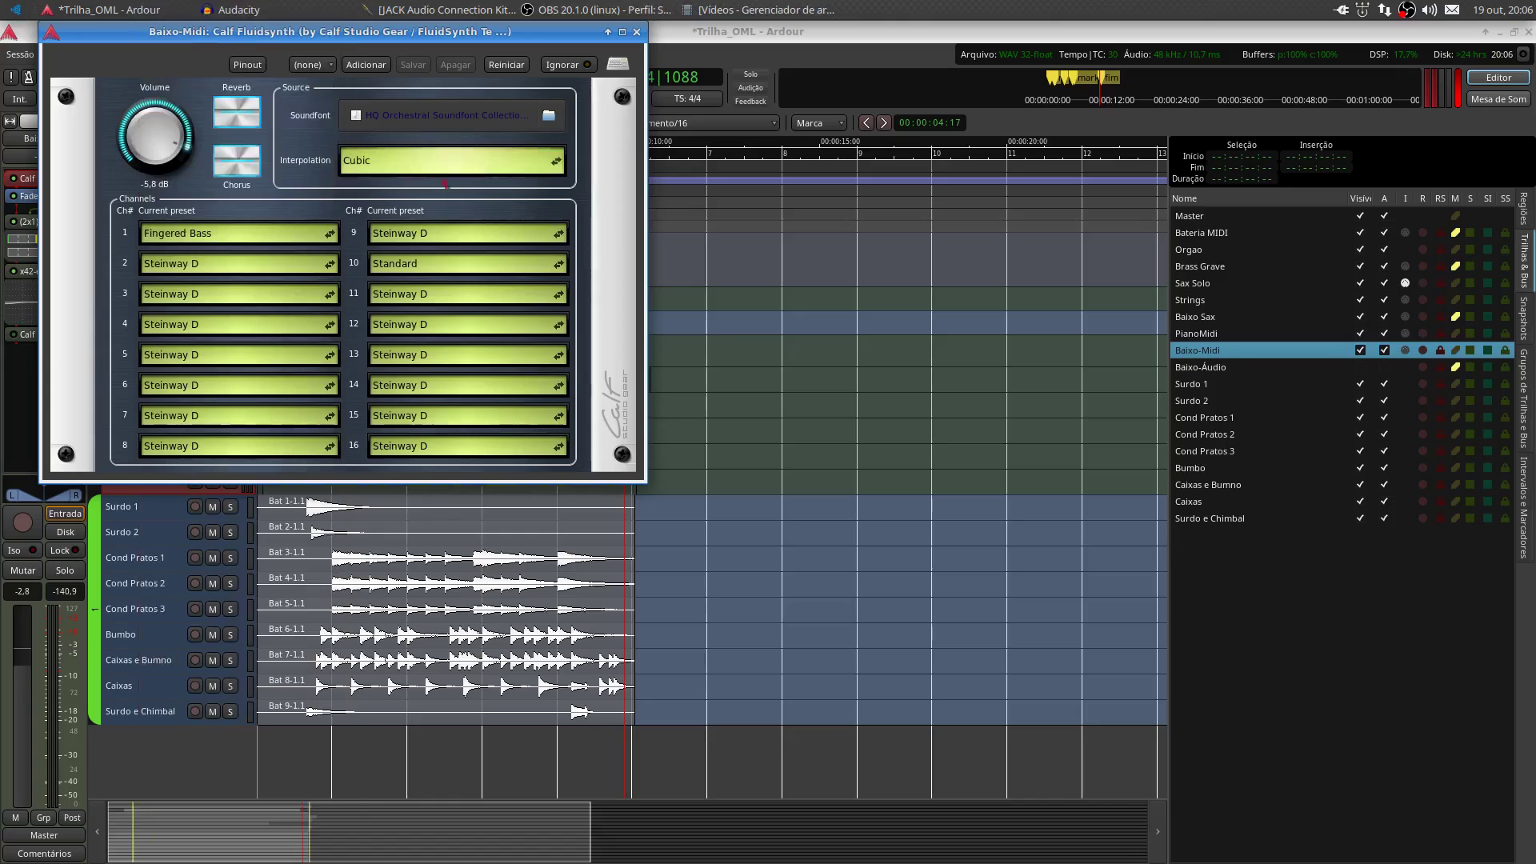
click(634, 38)
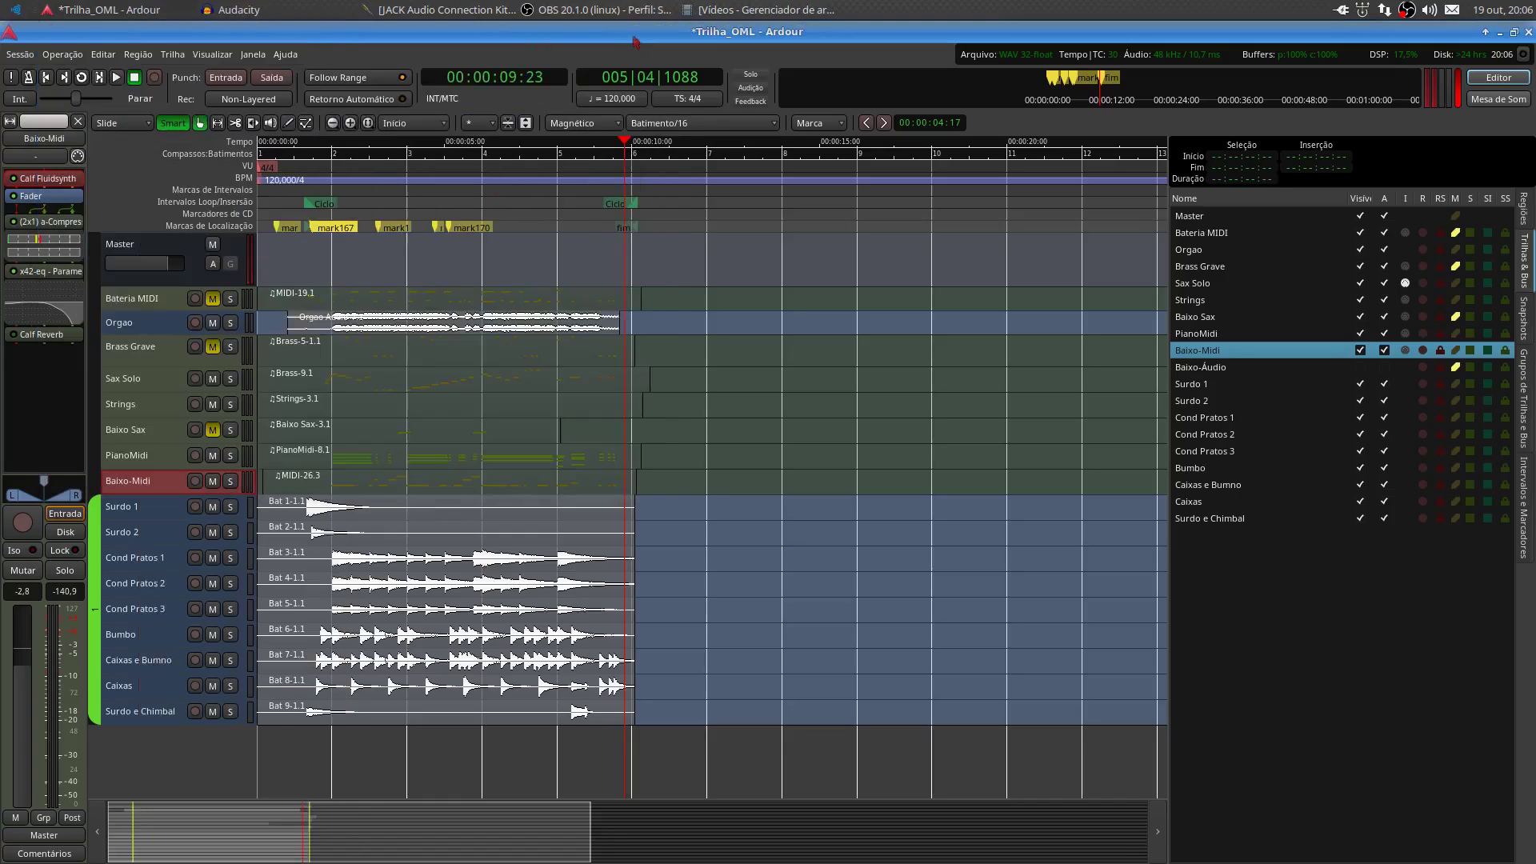
Audition the Baixo-Midi track soloed over the loop range and clear its solo after playback
click(230, 480)
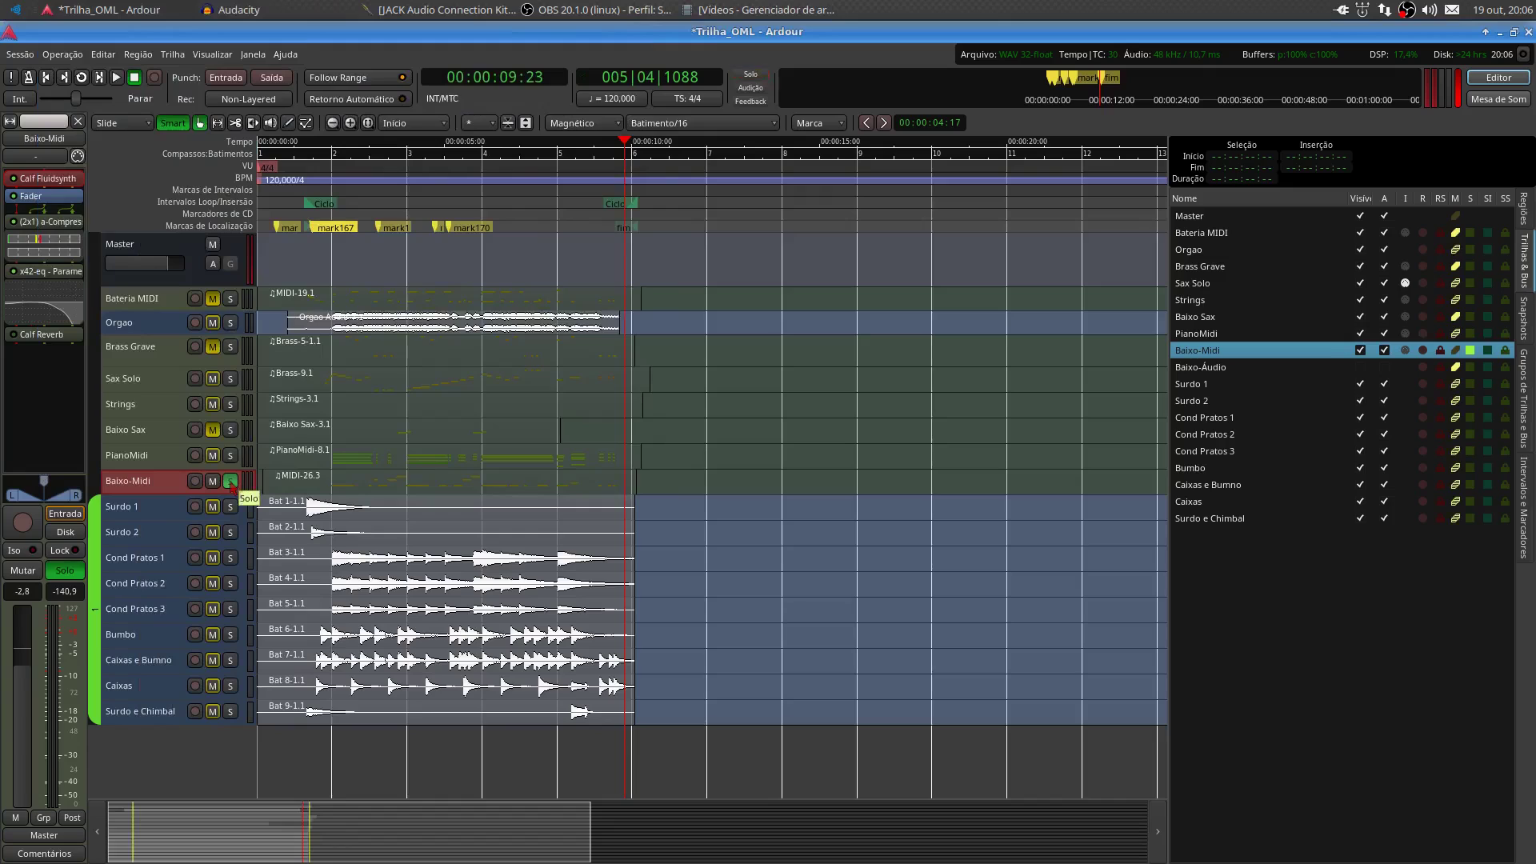
key(l)
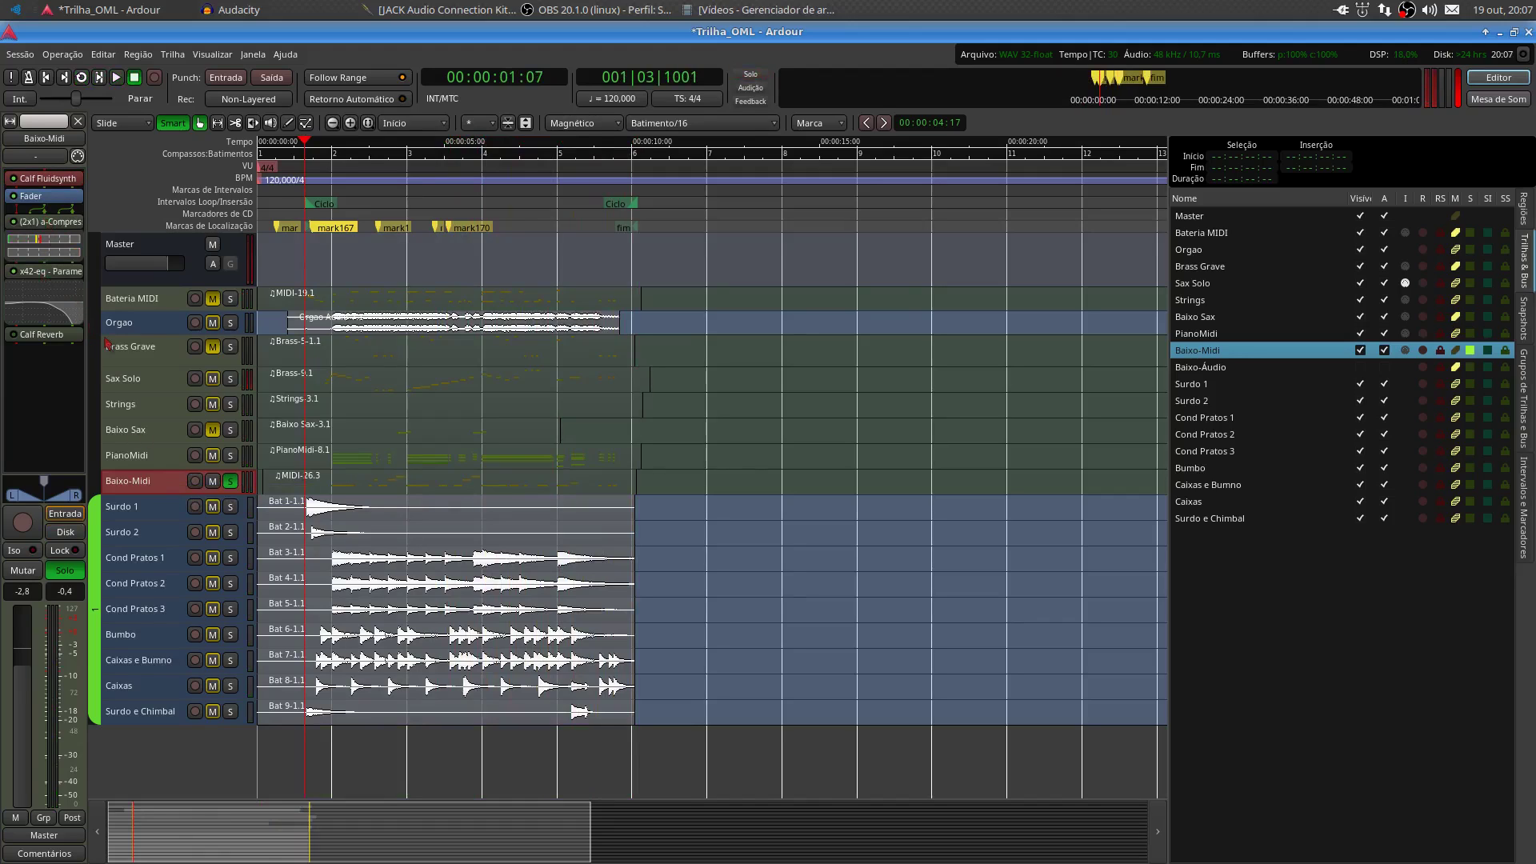
click(235, 483)
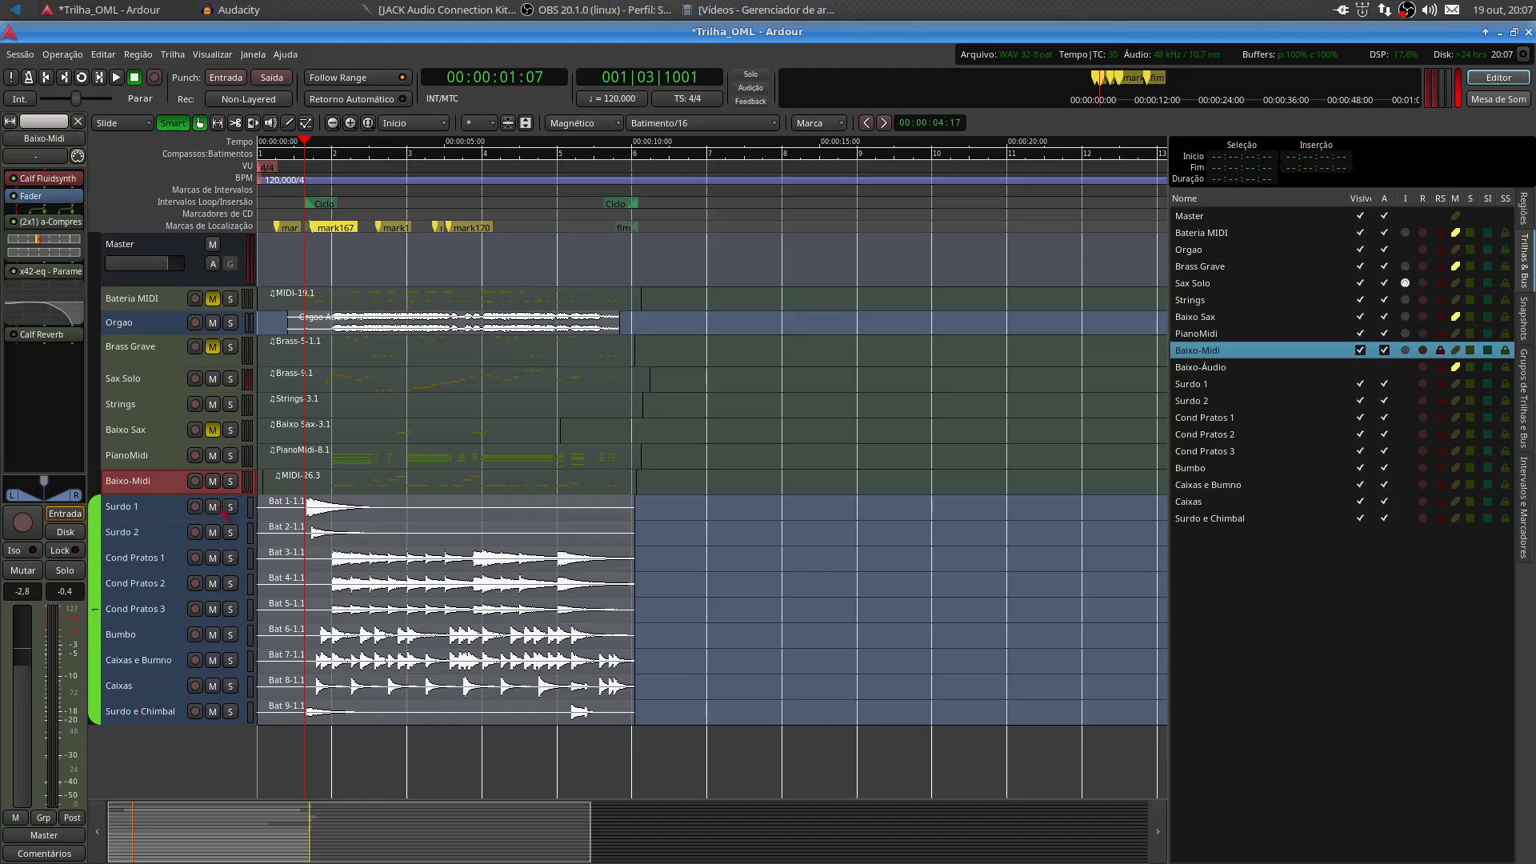
Switch the grouped drum tracks' solo on and off through Surdo 1, and deactivate their track group
click(233, 510)
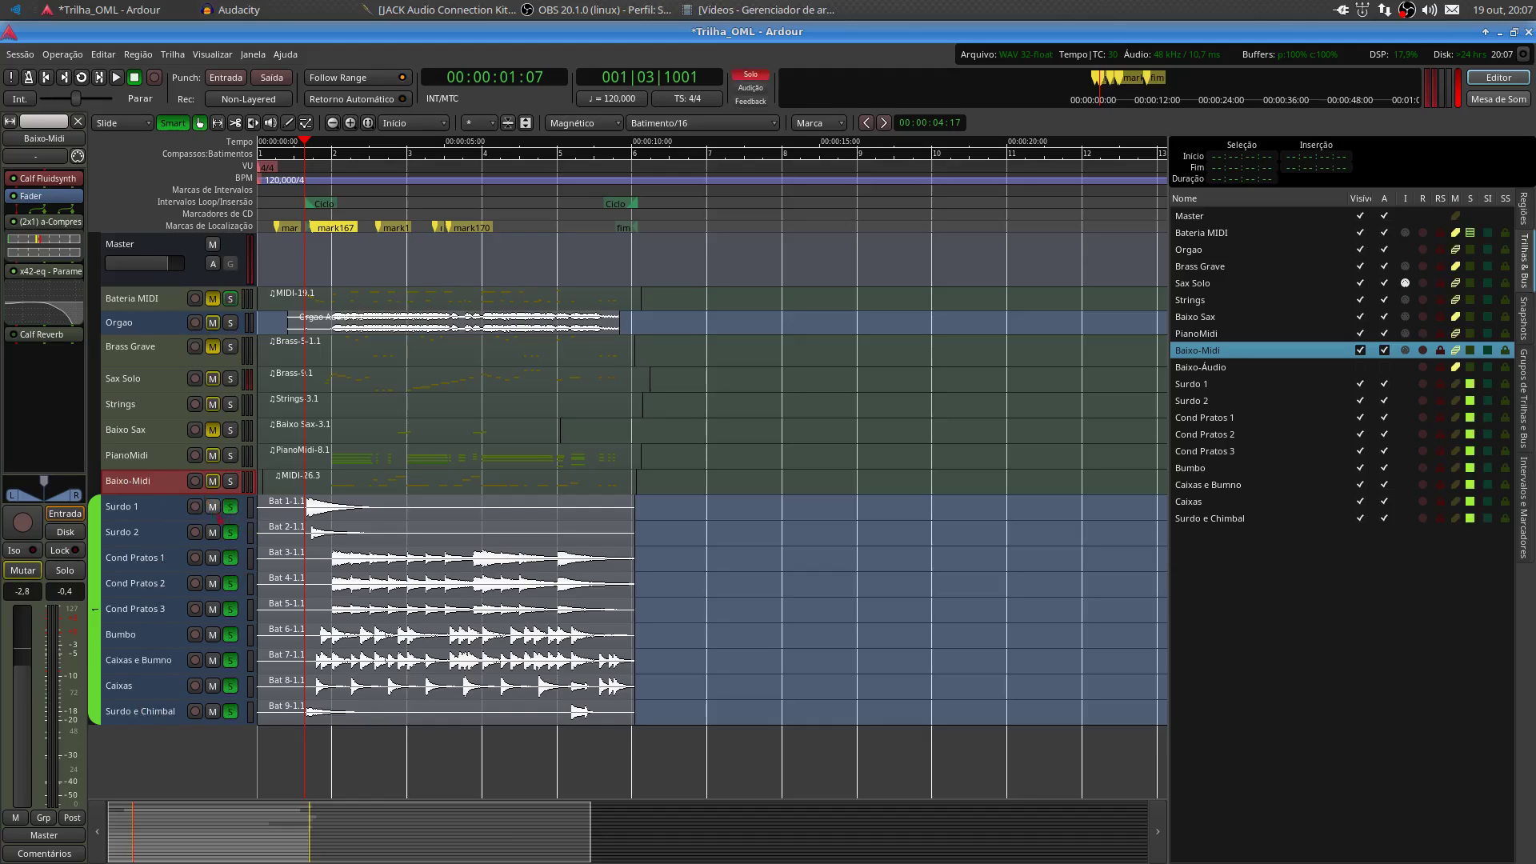
click(227, 510)
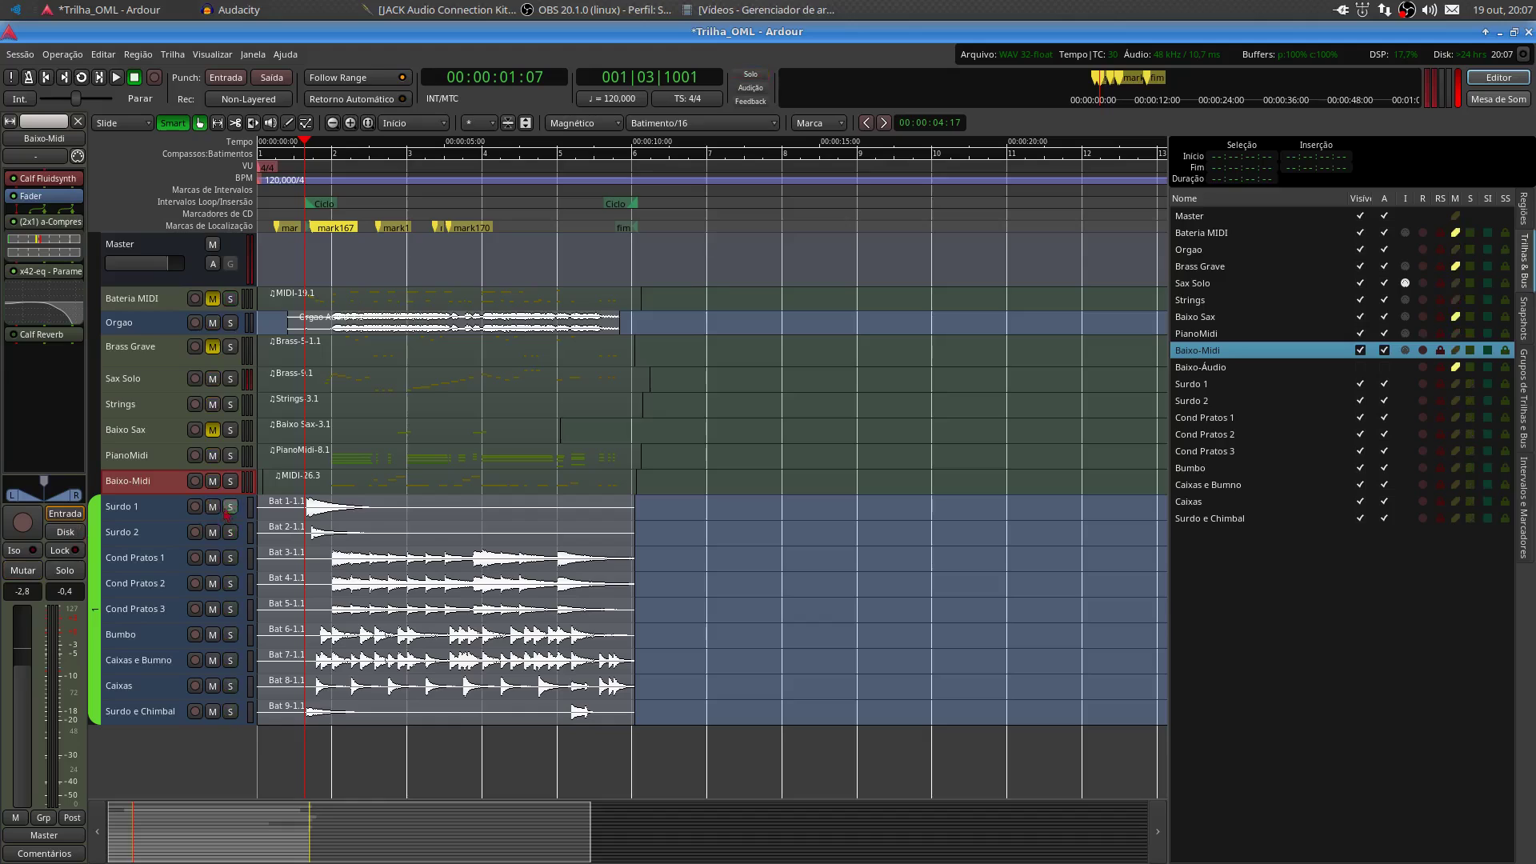
click(94, 560)
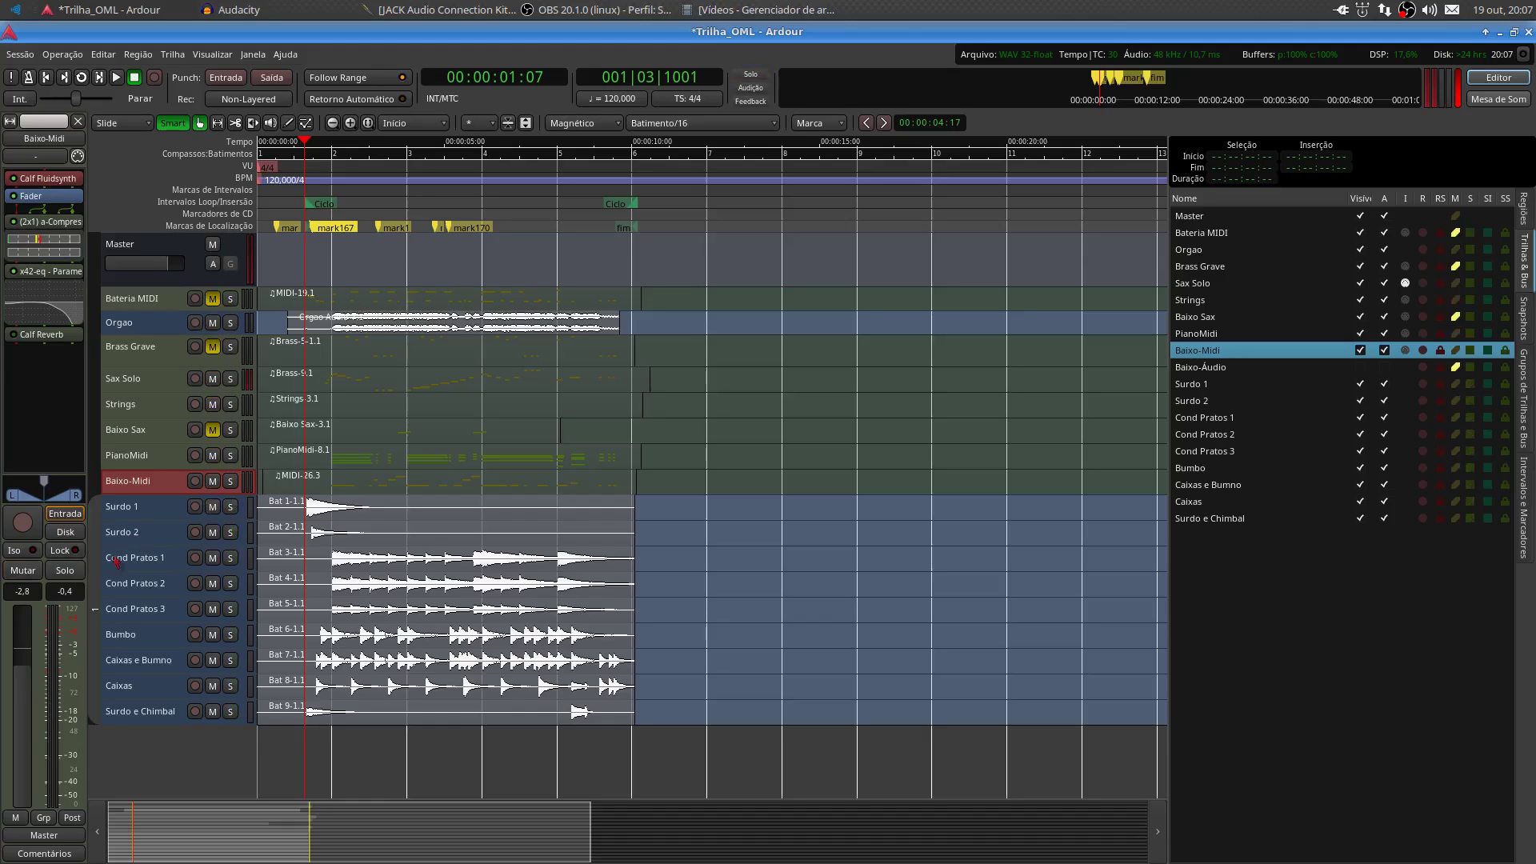
Audition the Surdo 1 and Surdo 2 tracks one at a time, soloed over the loop range, clearing each solo after playback
click(229, 513)
key(l)
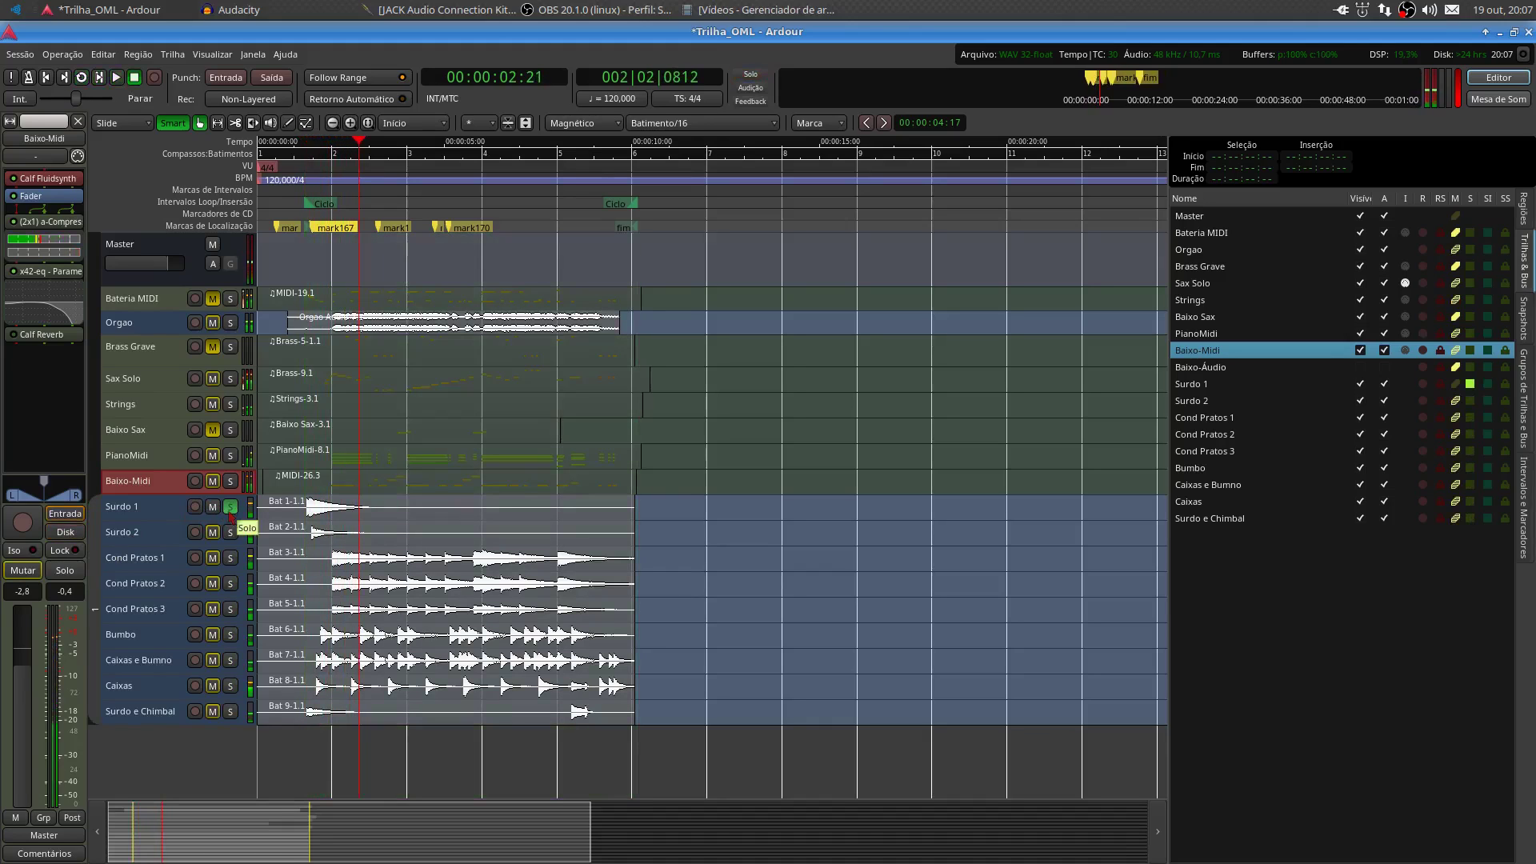
click(229, 510)
click(230, 533)
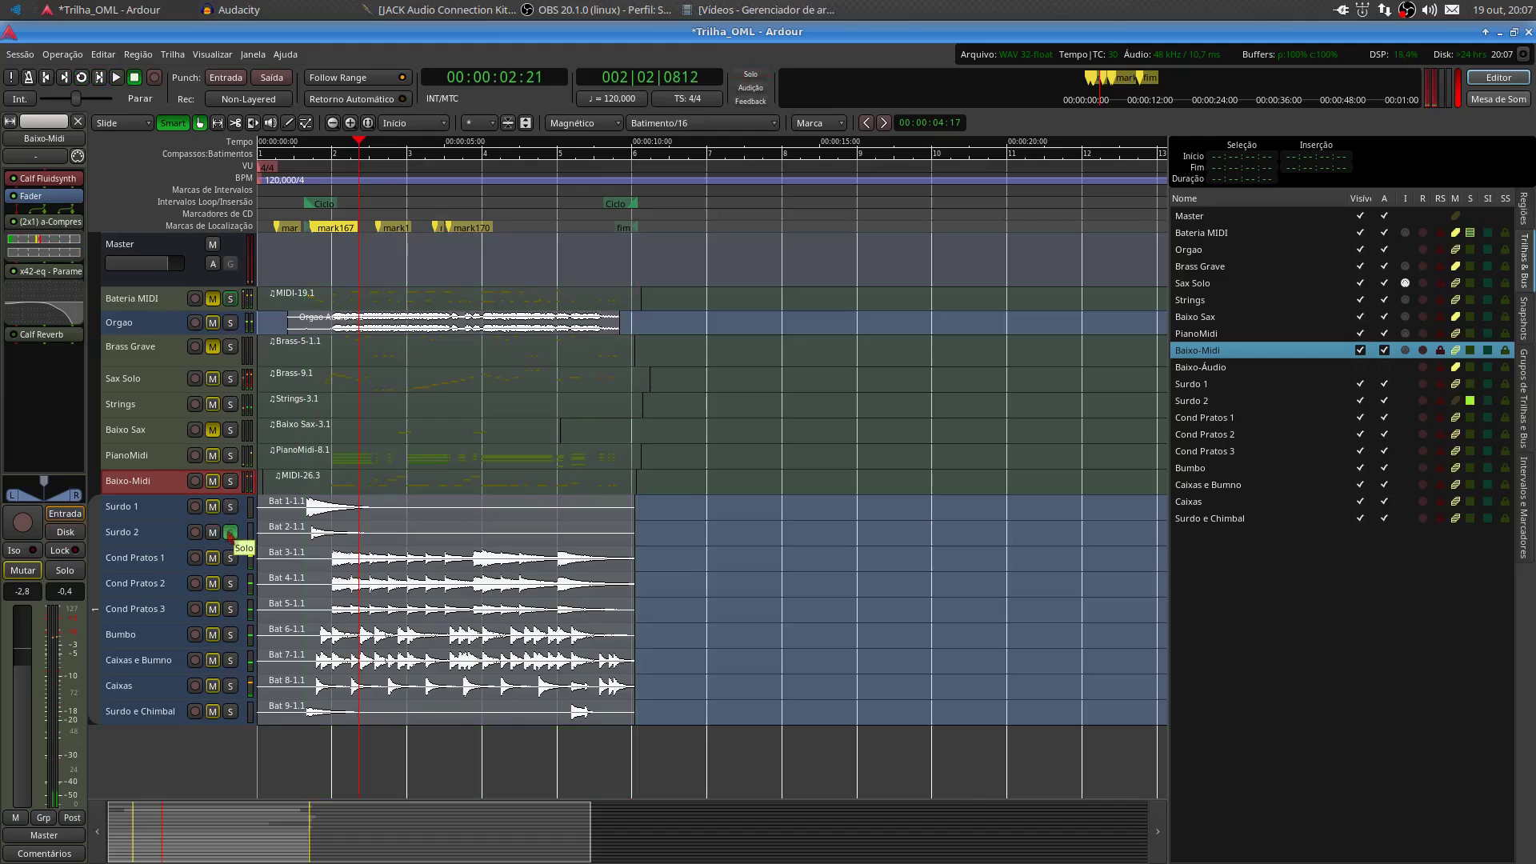
key(l)
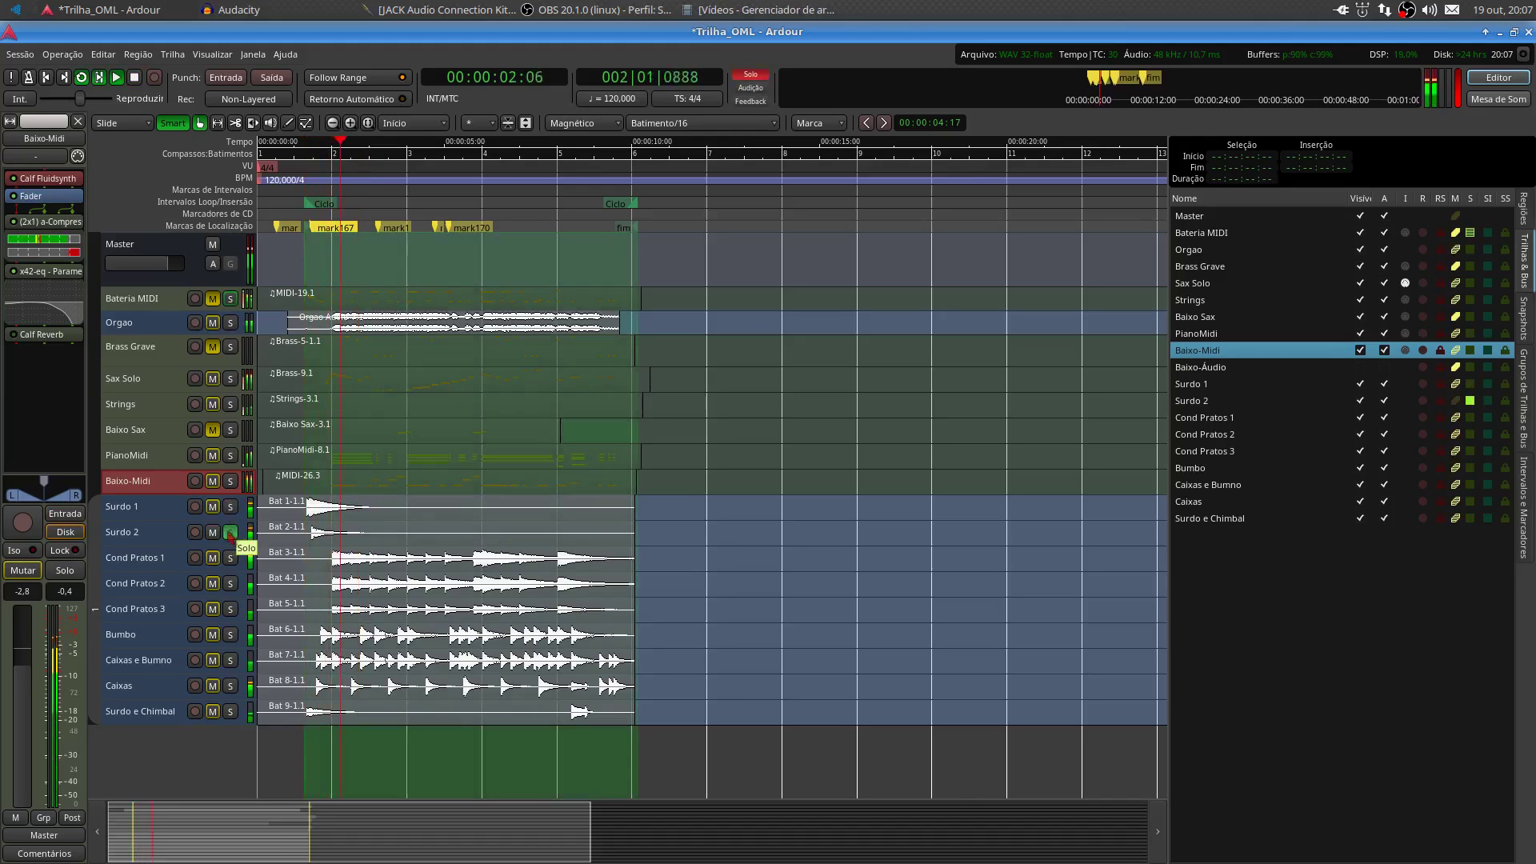
key(space)
click(230, 533)
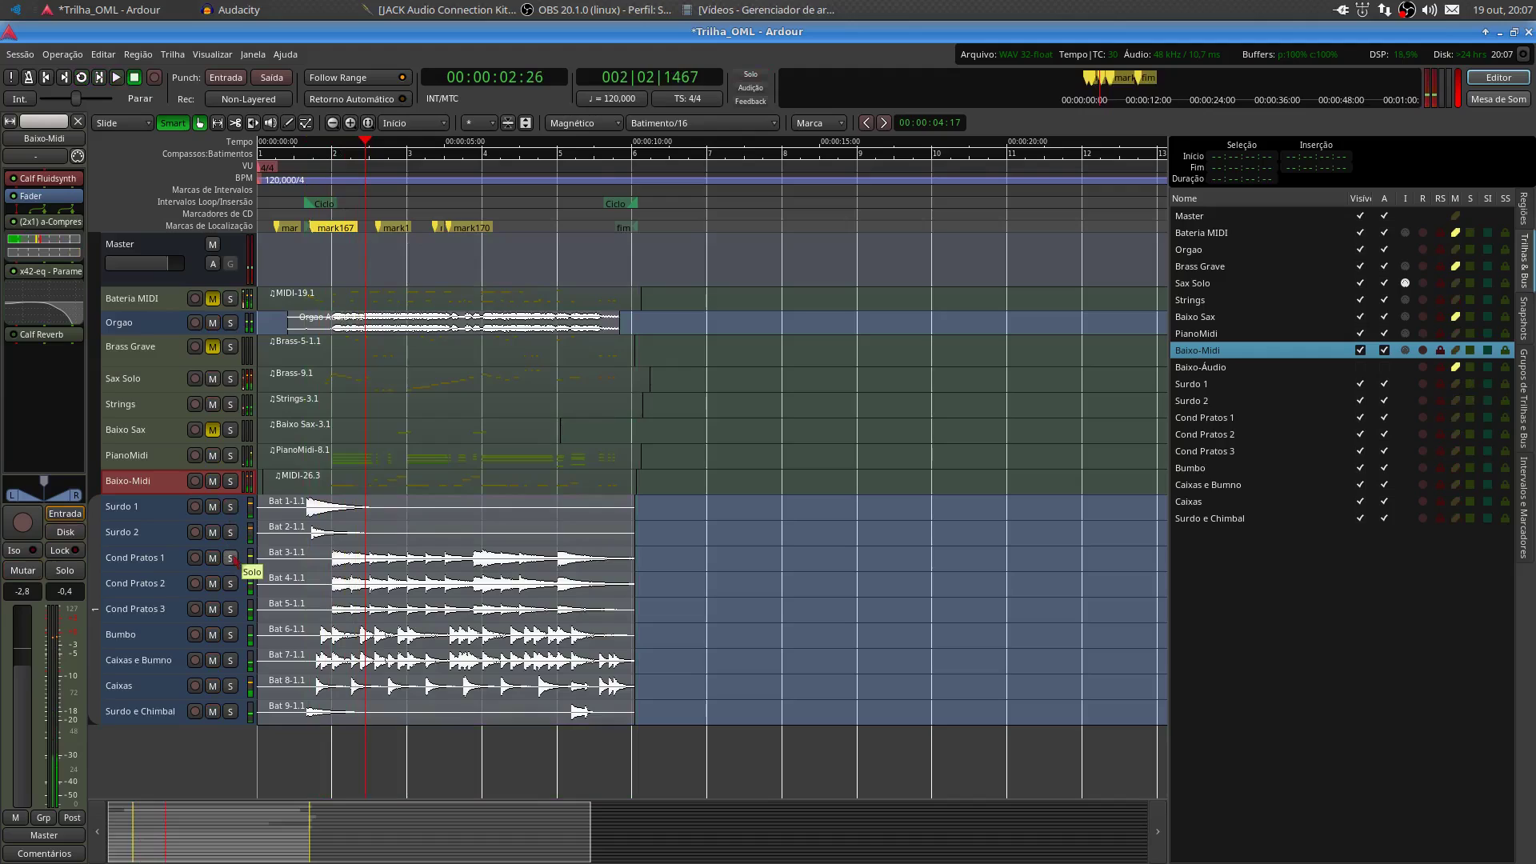
Audition Cond Pratos 1 and Cond Pratos 2 individually in solo over the loop range, clearing each solo after playback
click(231, 557)
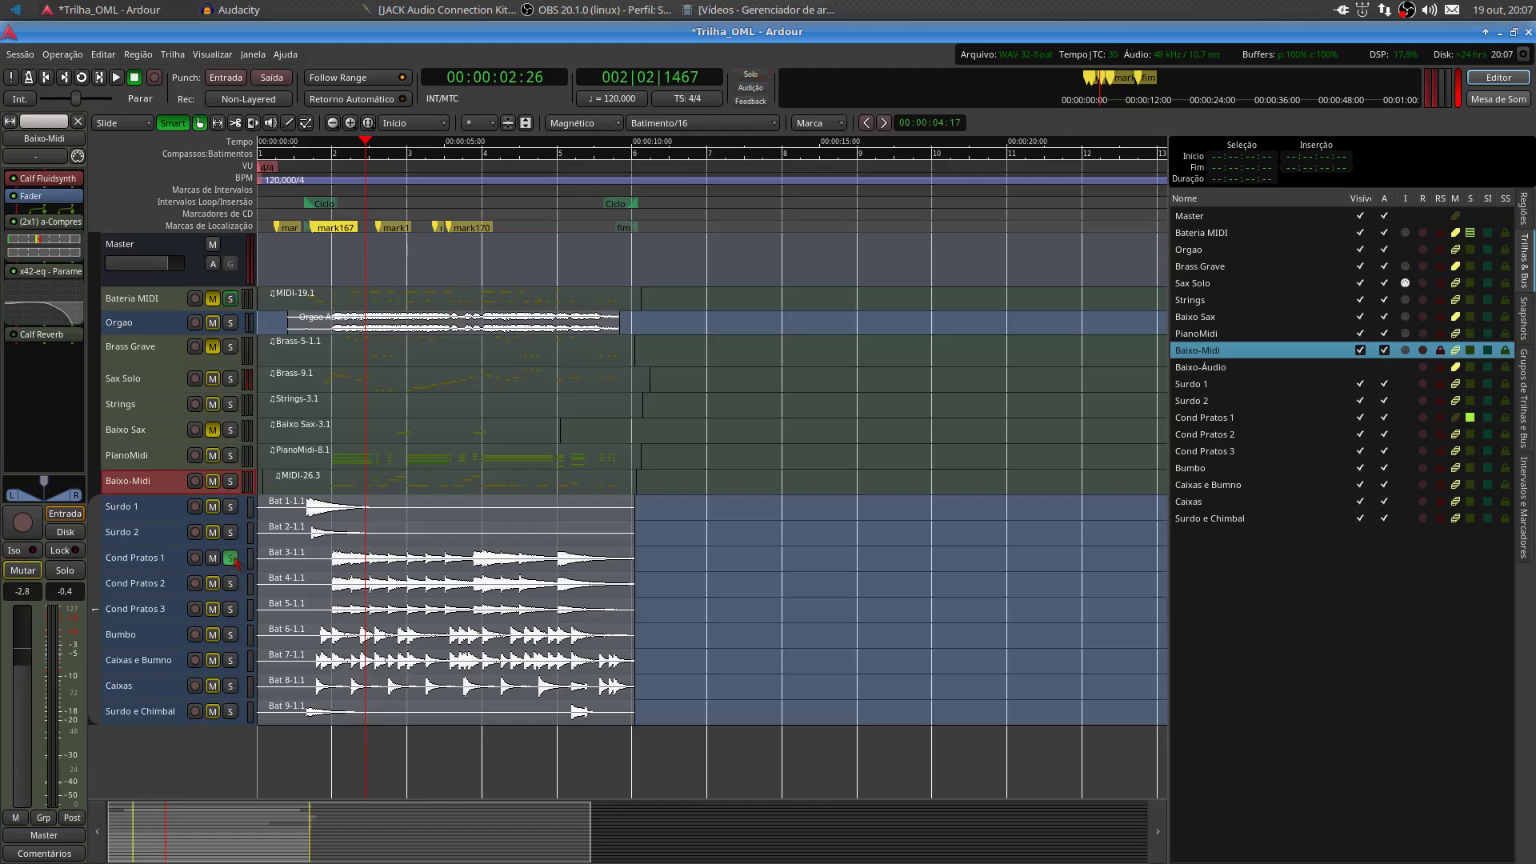
key(space)
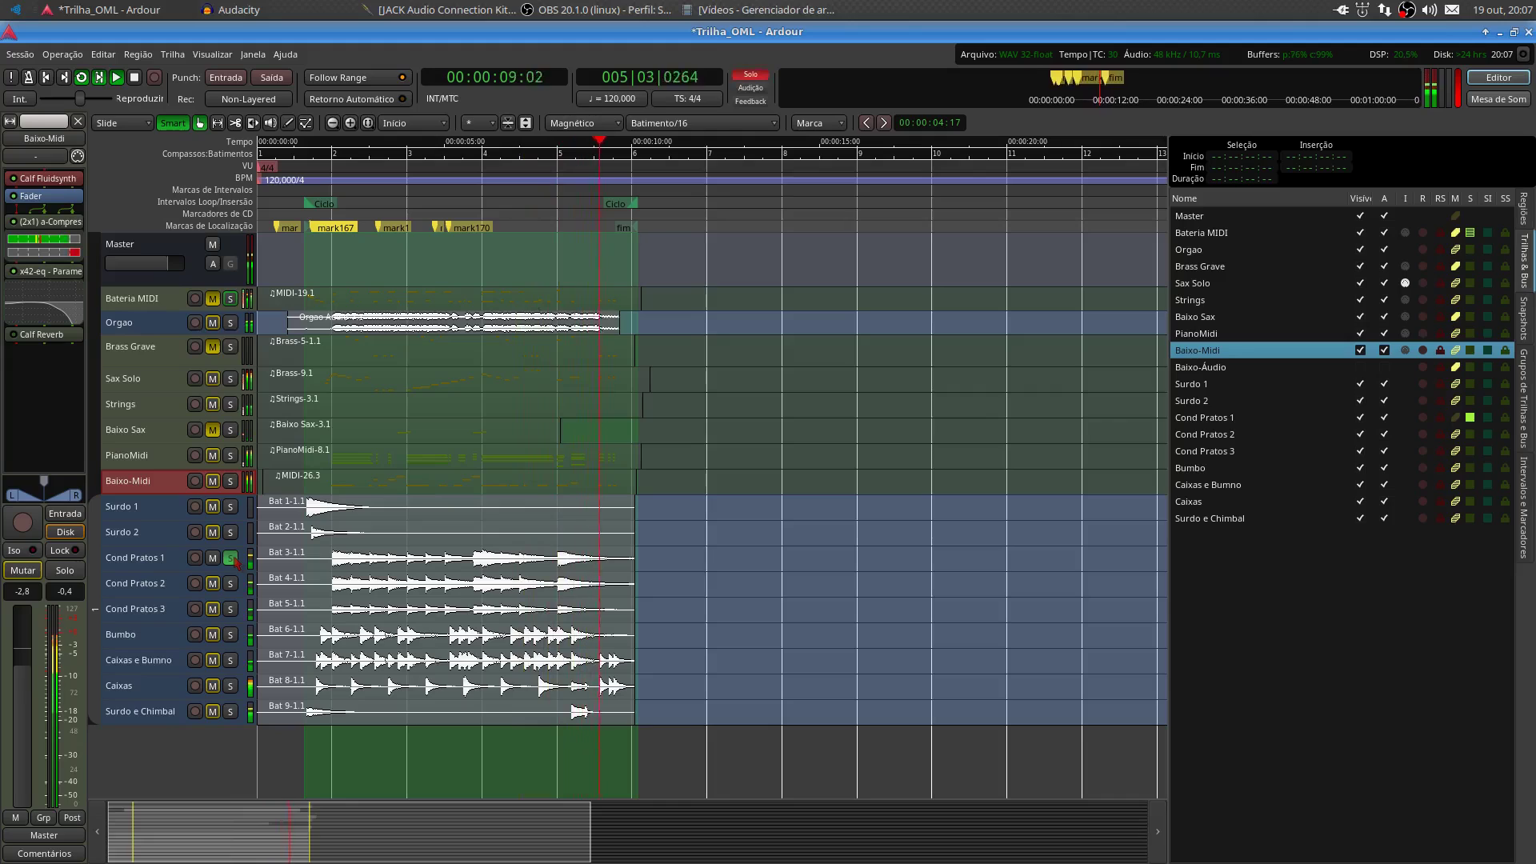
key(space)
click(230, 558)
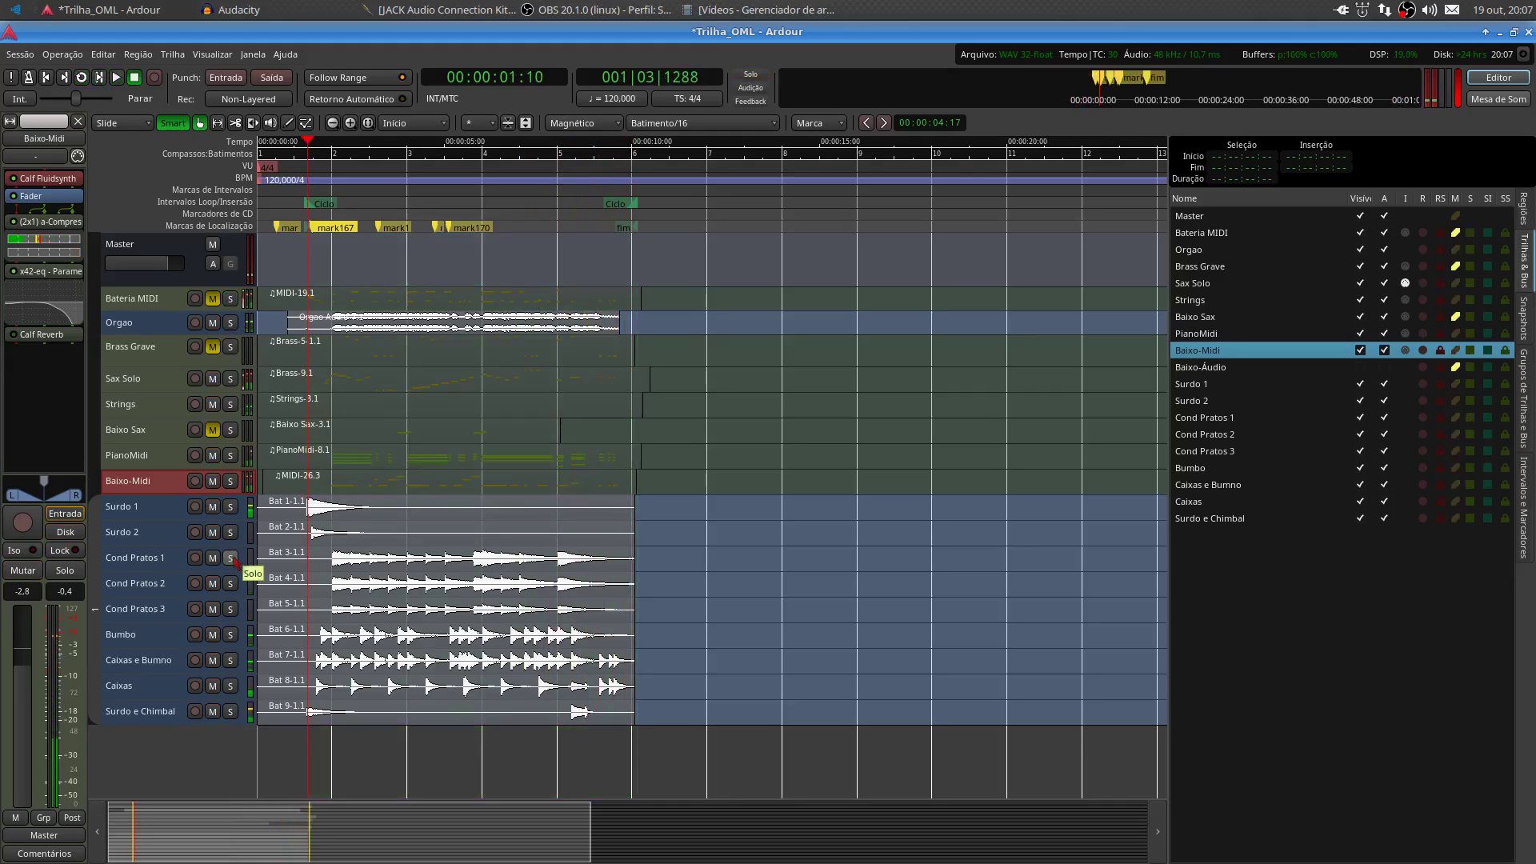
click(231, 583)
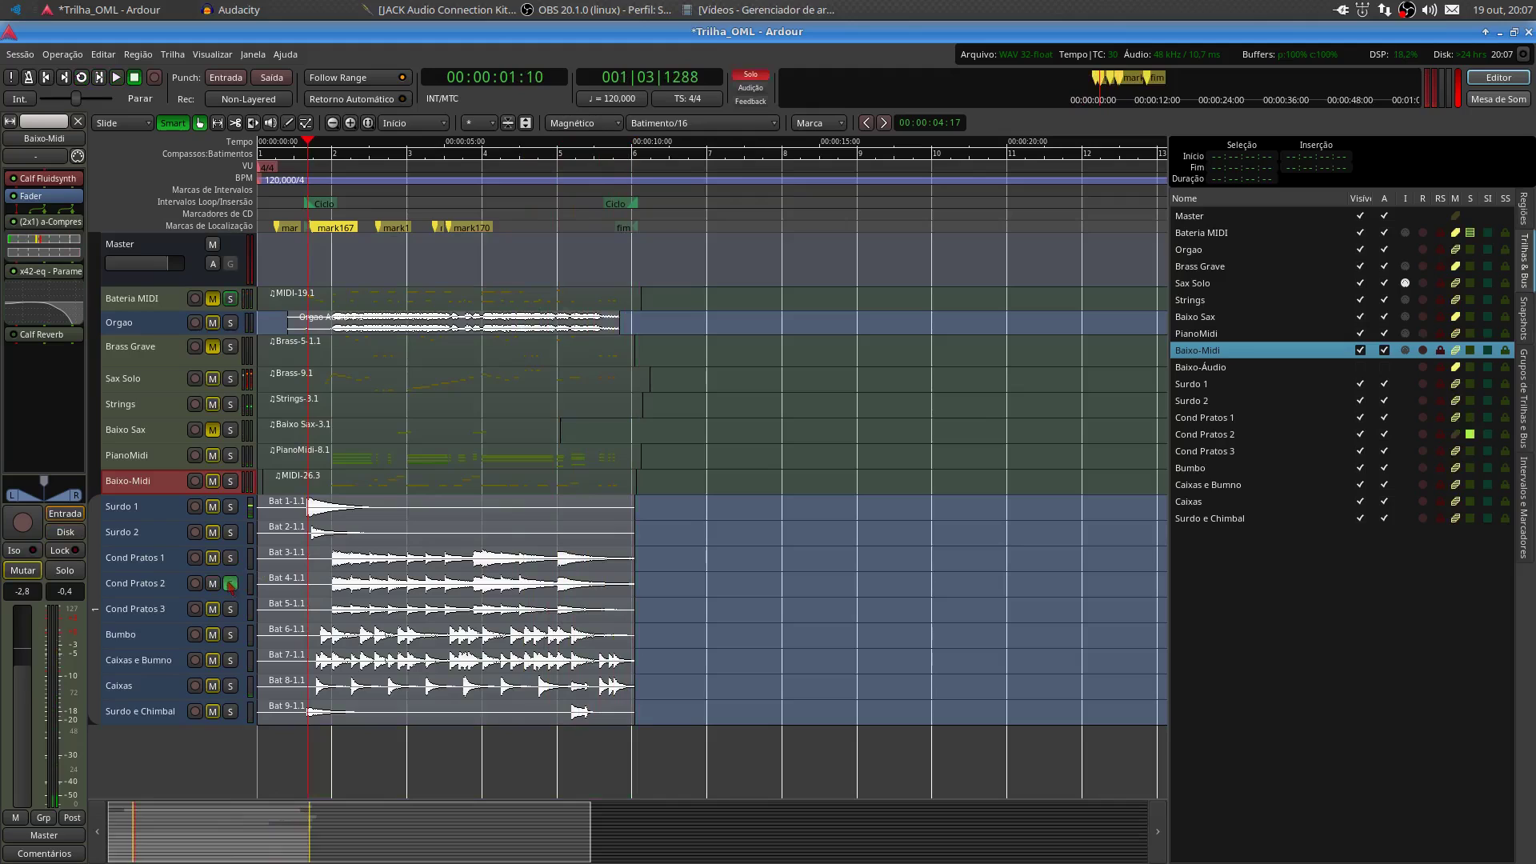
key(l)
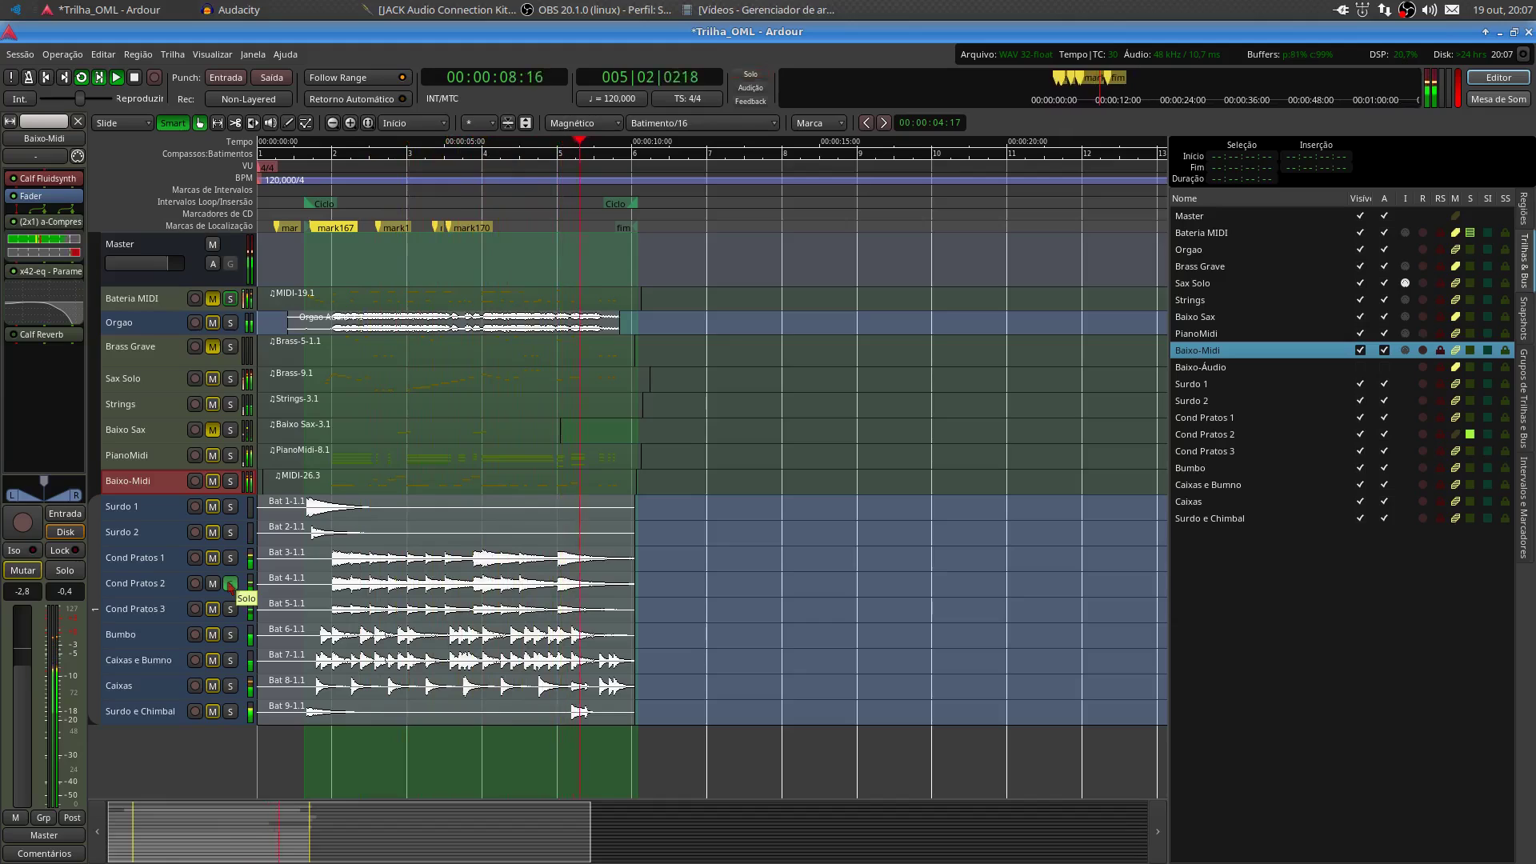
key(space)
click(231, 583)
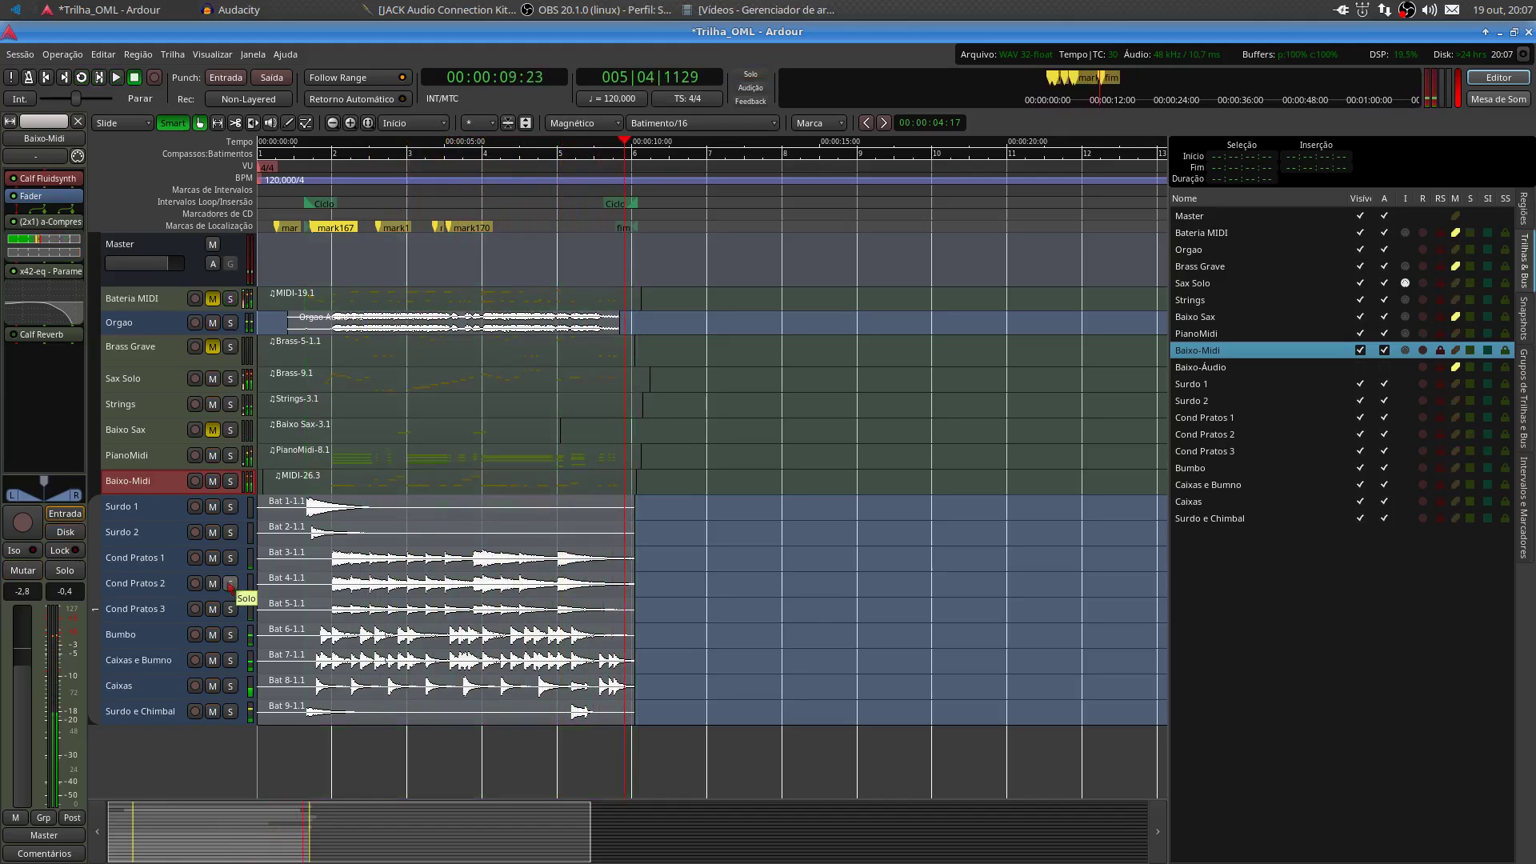
Audition Cond Pratos 3 and the Bumbo track individually in solo over the loop range, clearing each solo after playback
click(237, 612)
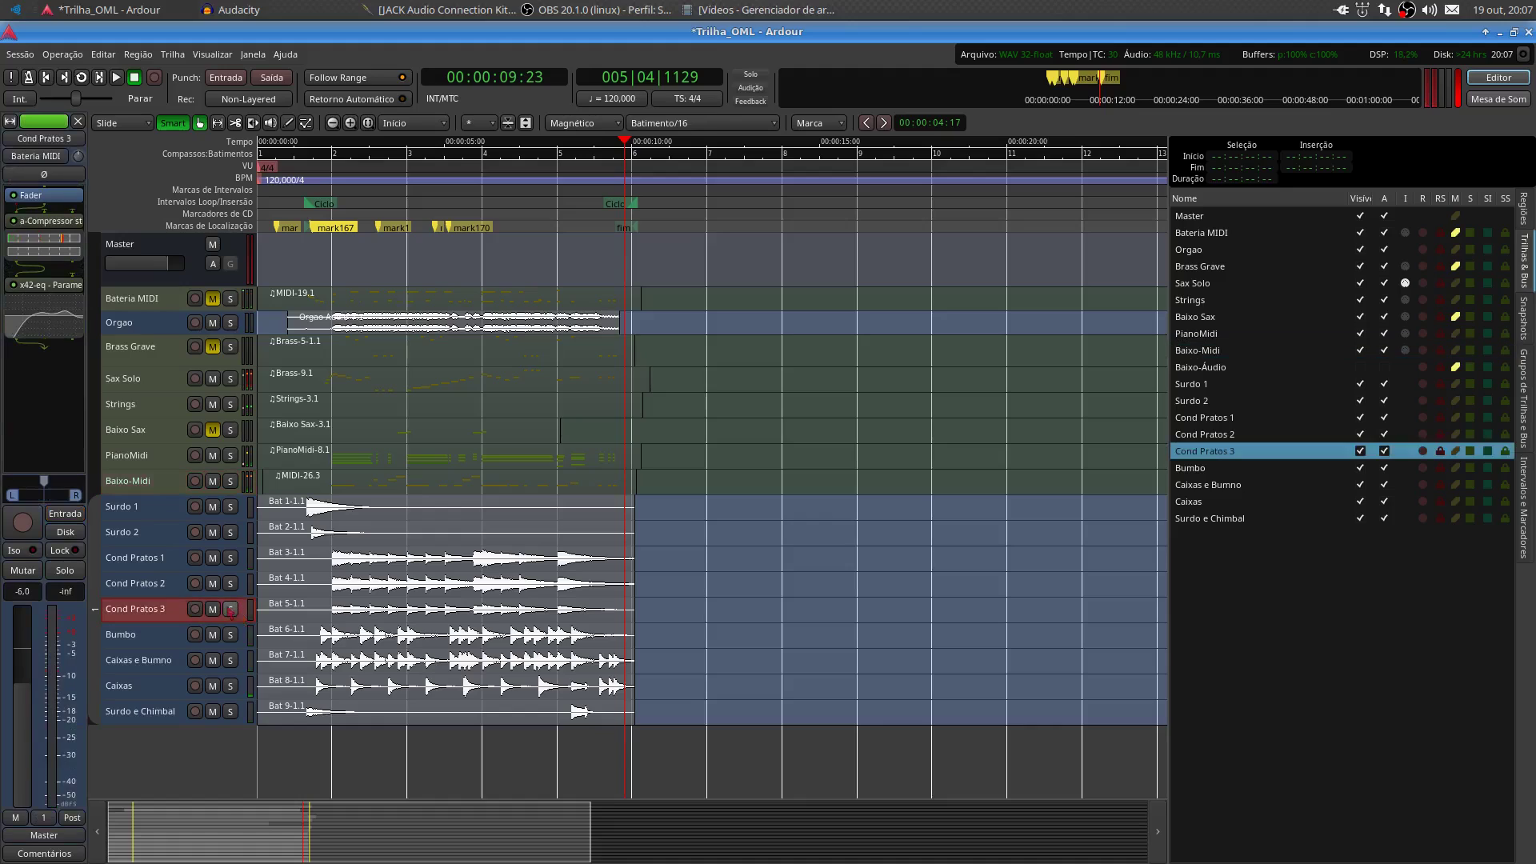
key(l)
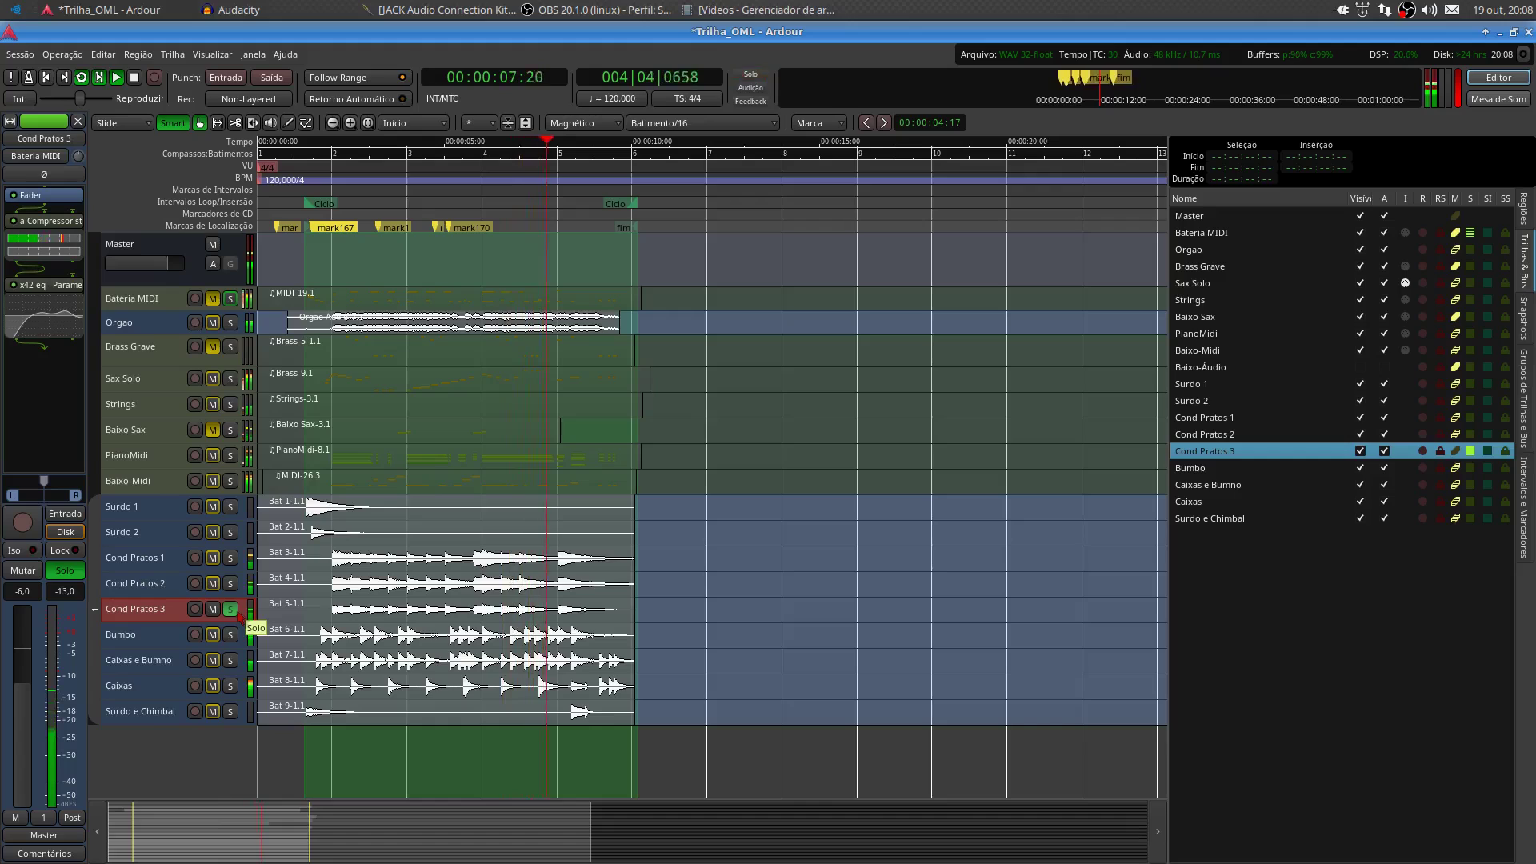
key(space)
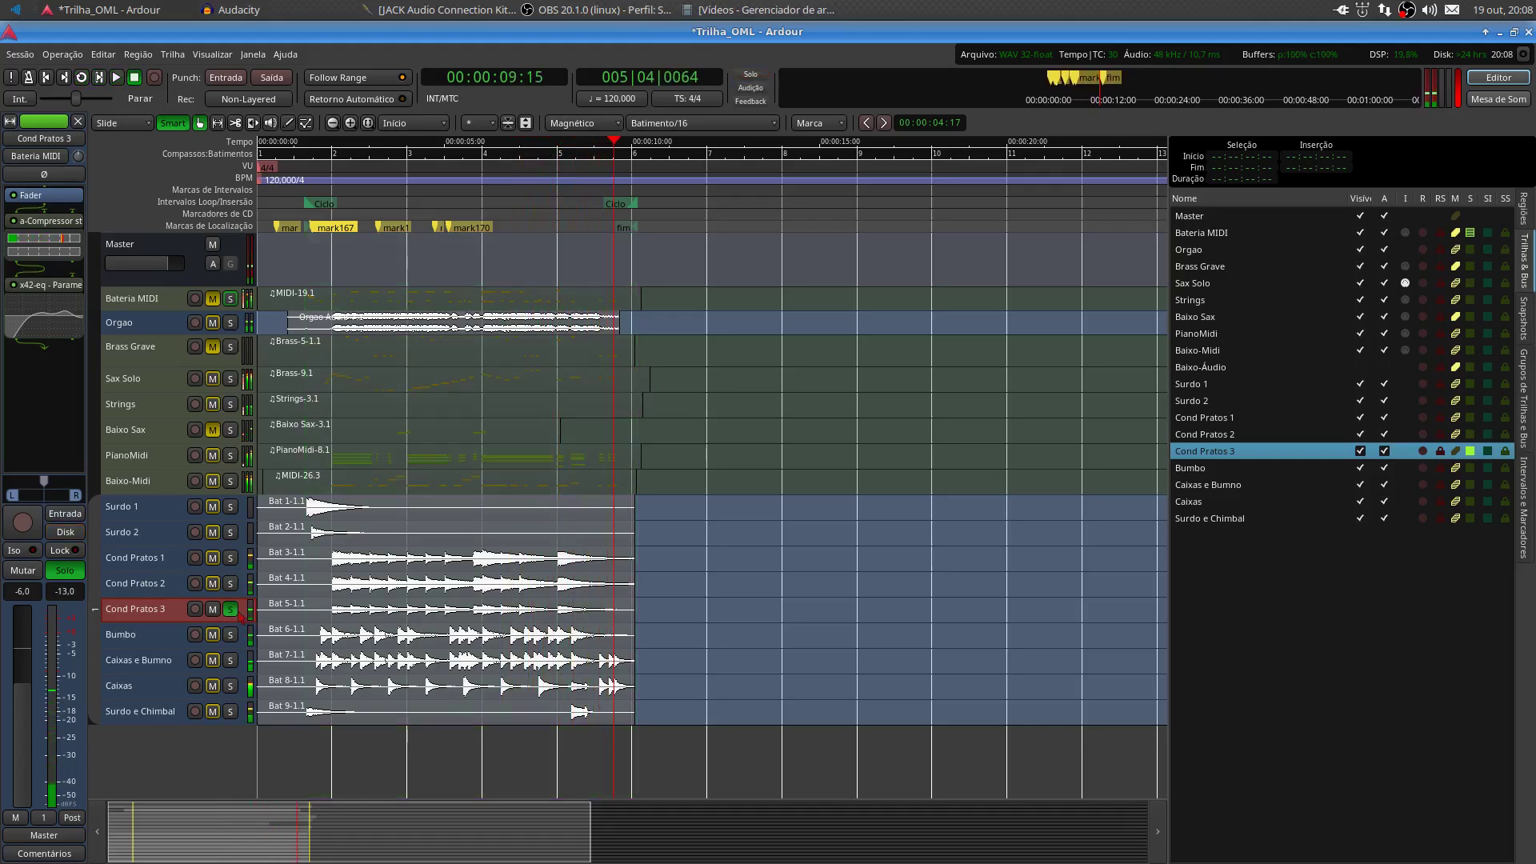
click(229, 609)
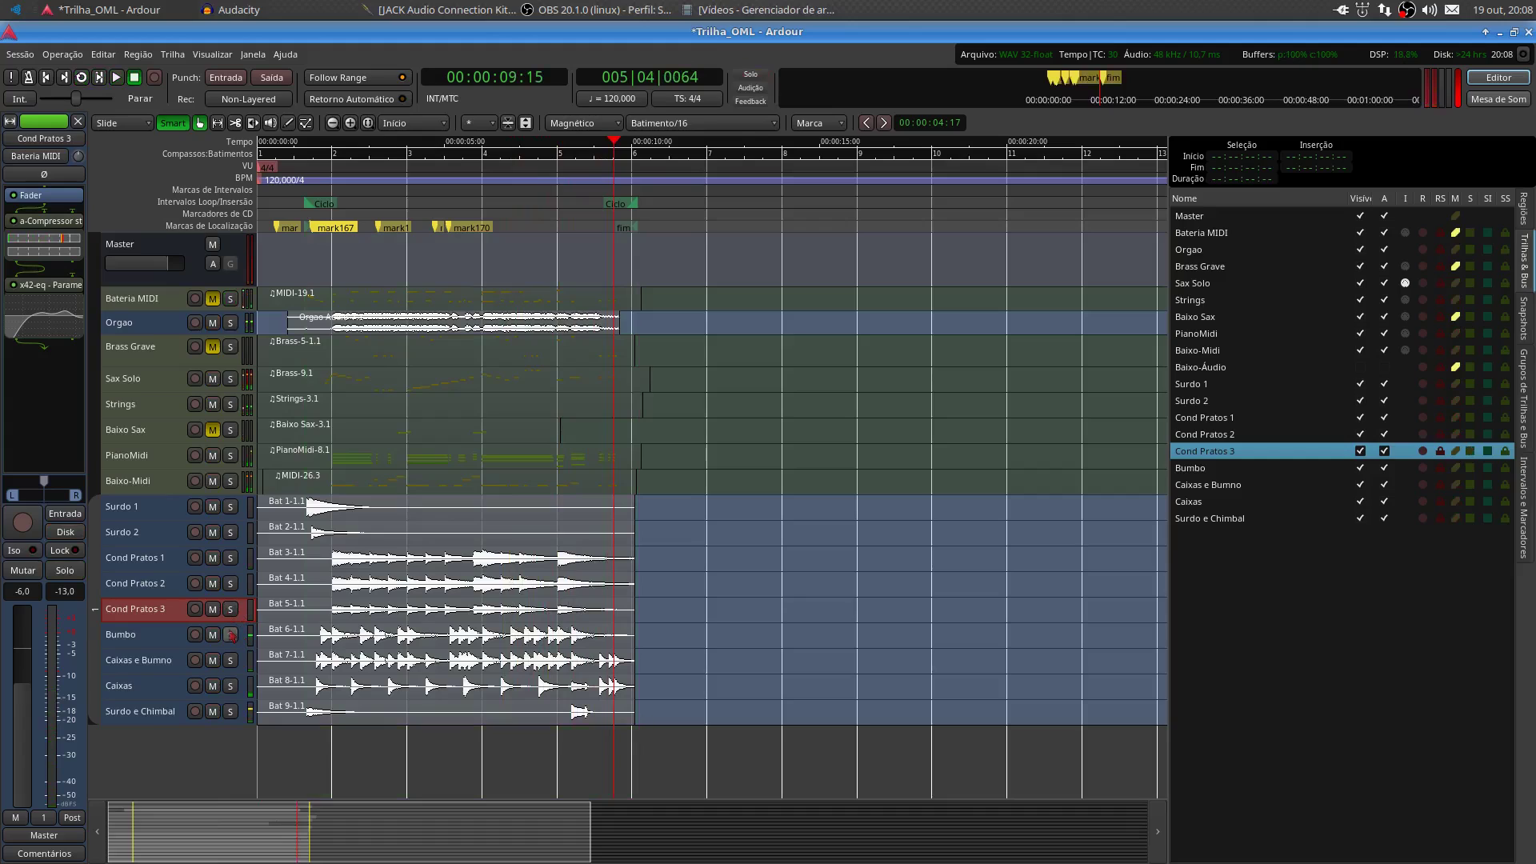
click(231, 636)
key(l)
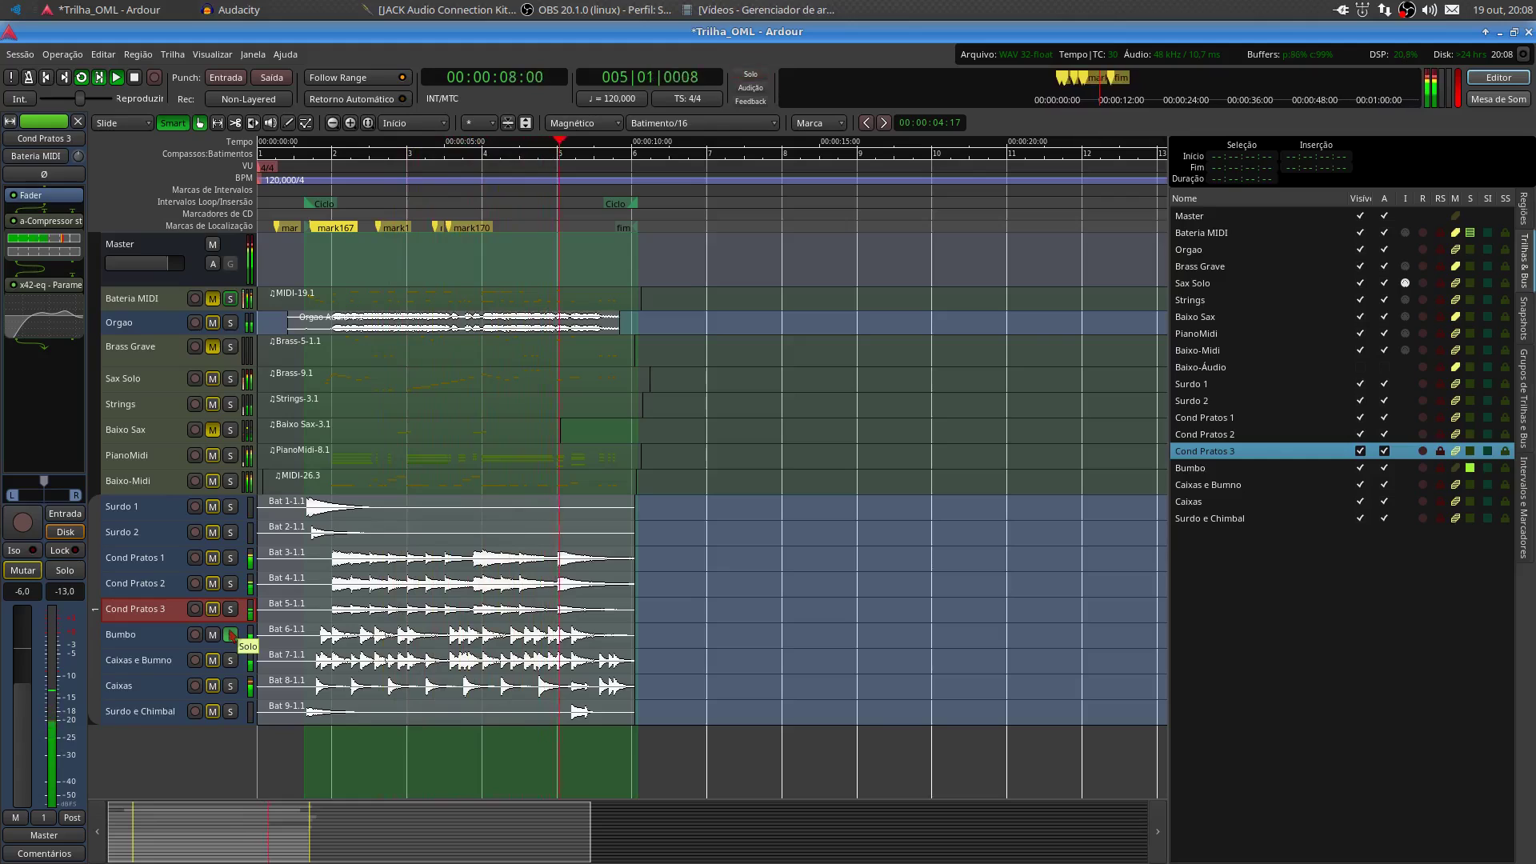
key(space)
click(231, 634)
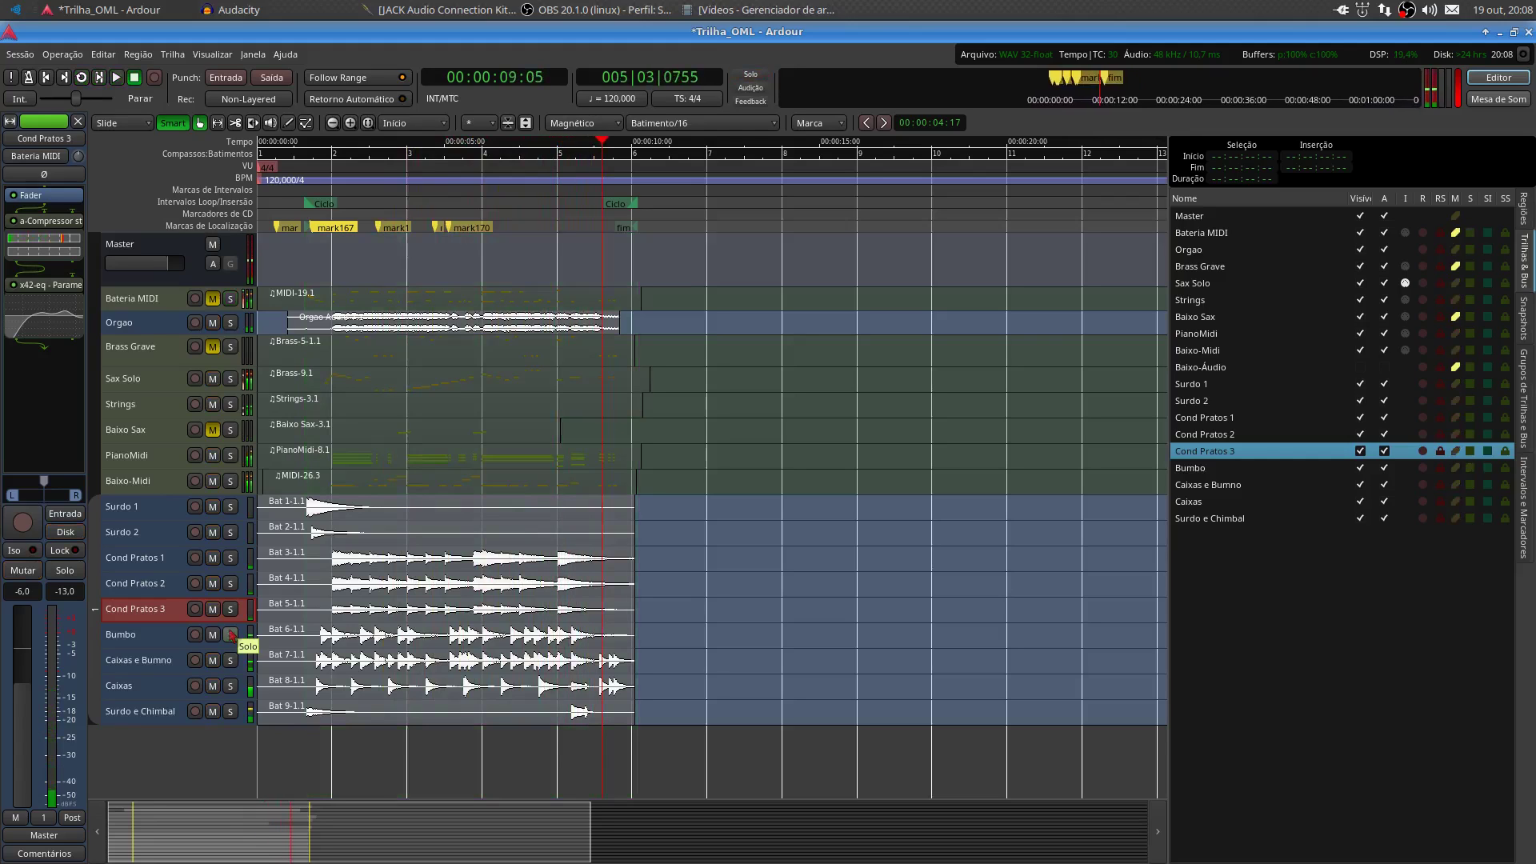
Solo the Caixas e Bumno track, correct its name to Caixas e Bumbo and save the session
click(230, 660)
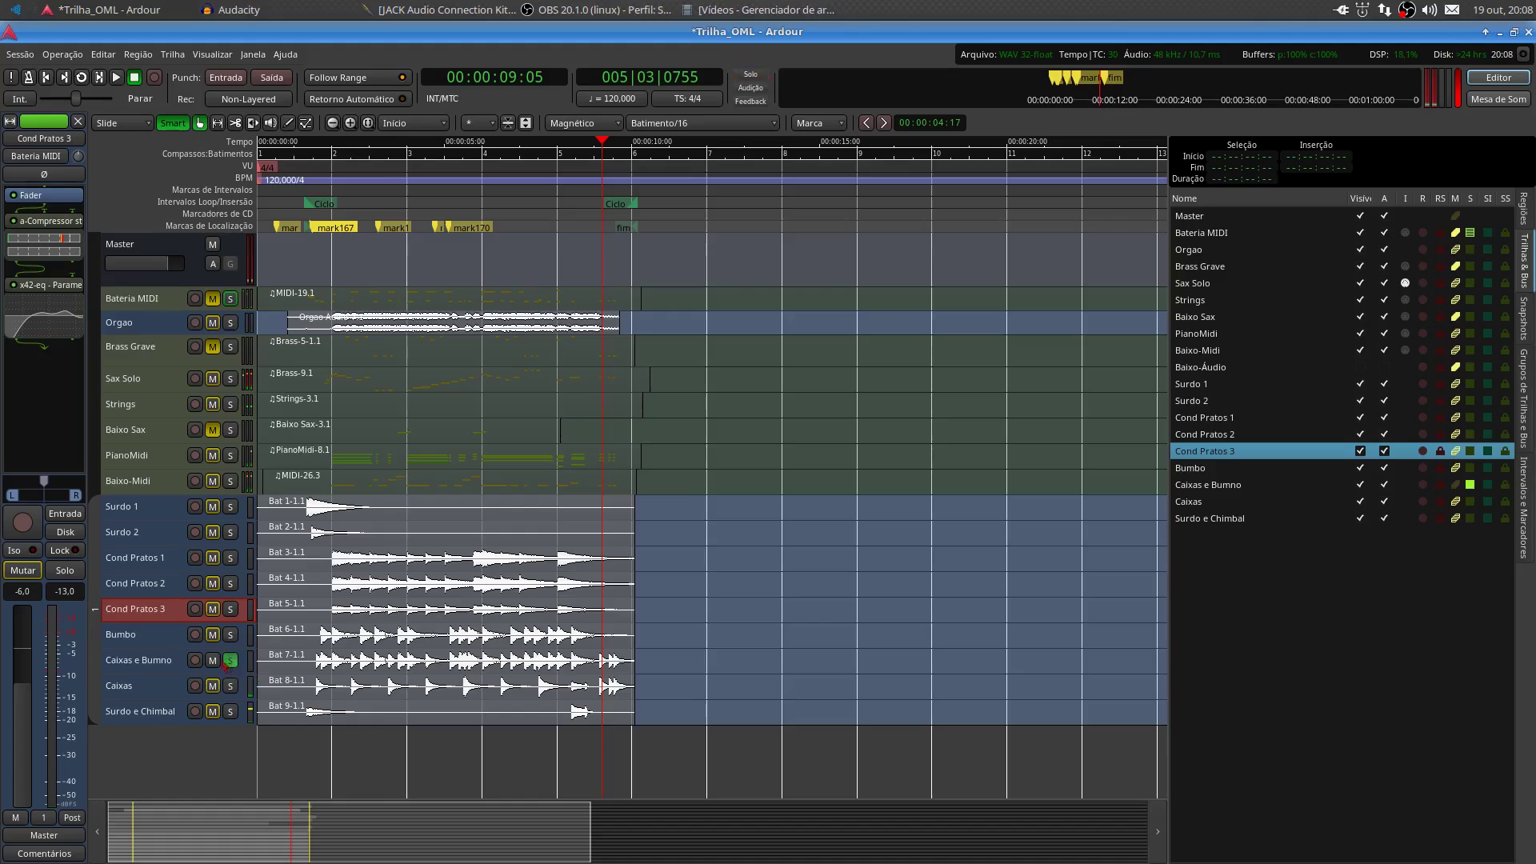
double_click(160, 667)
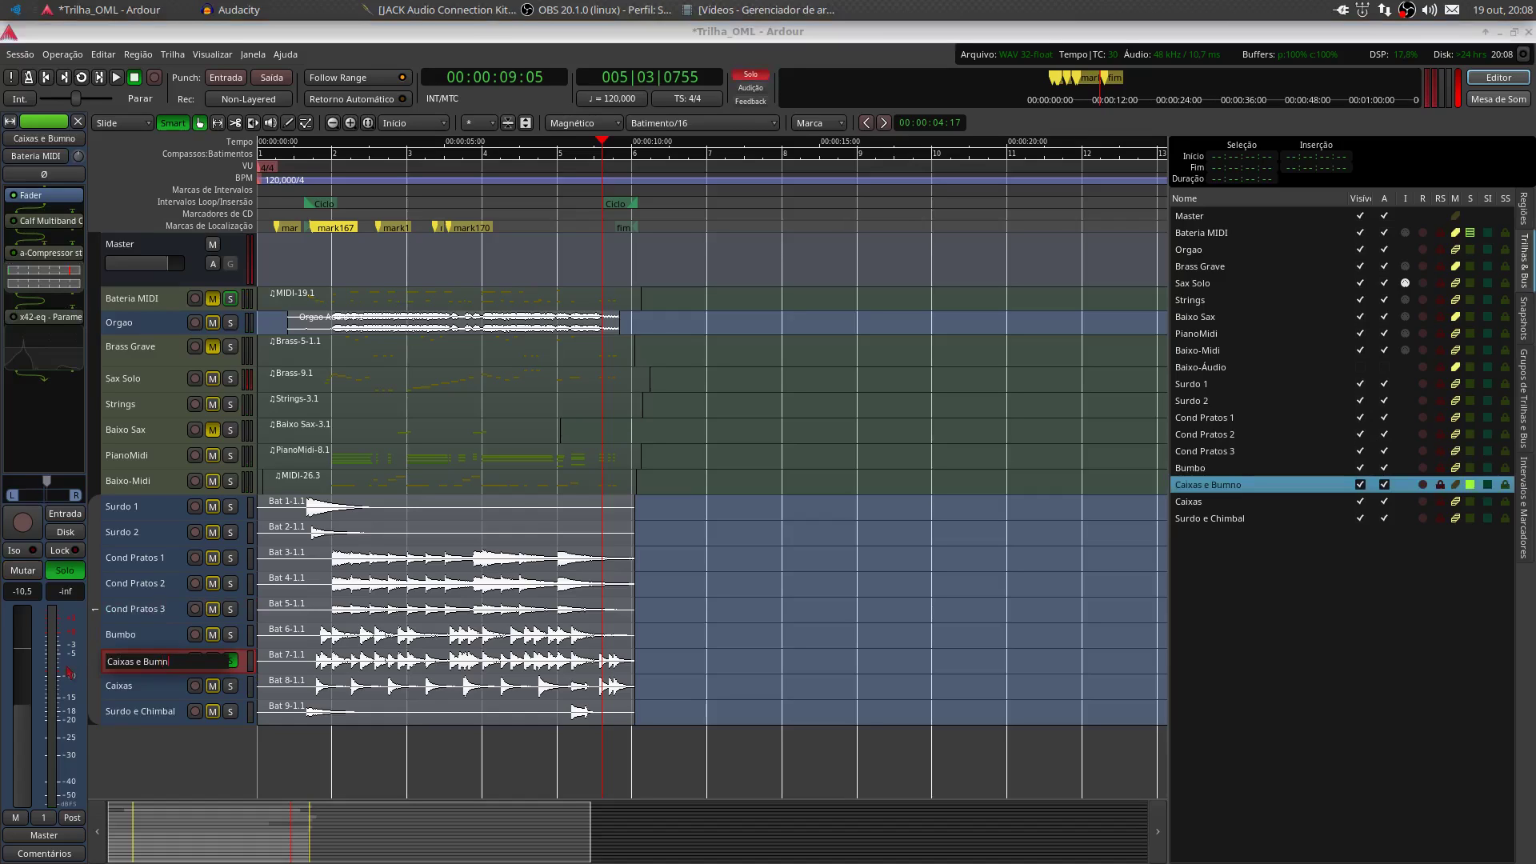
key(Return)
key(ctrl+s)
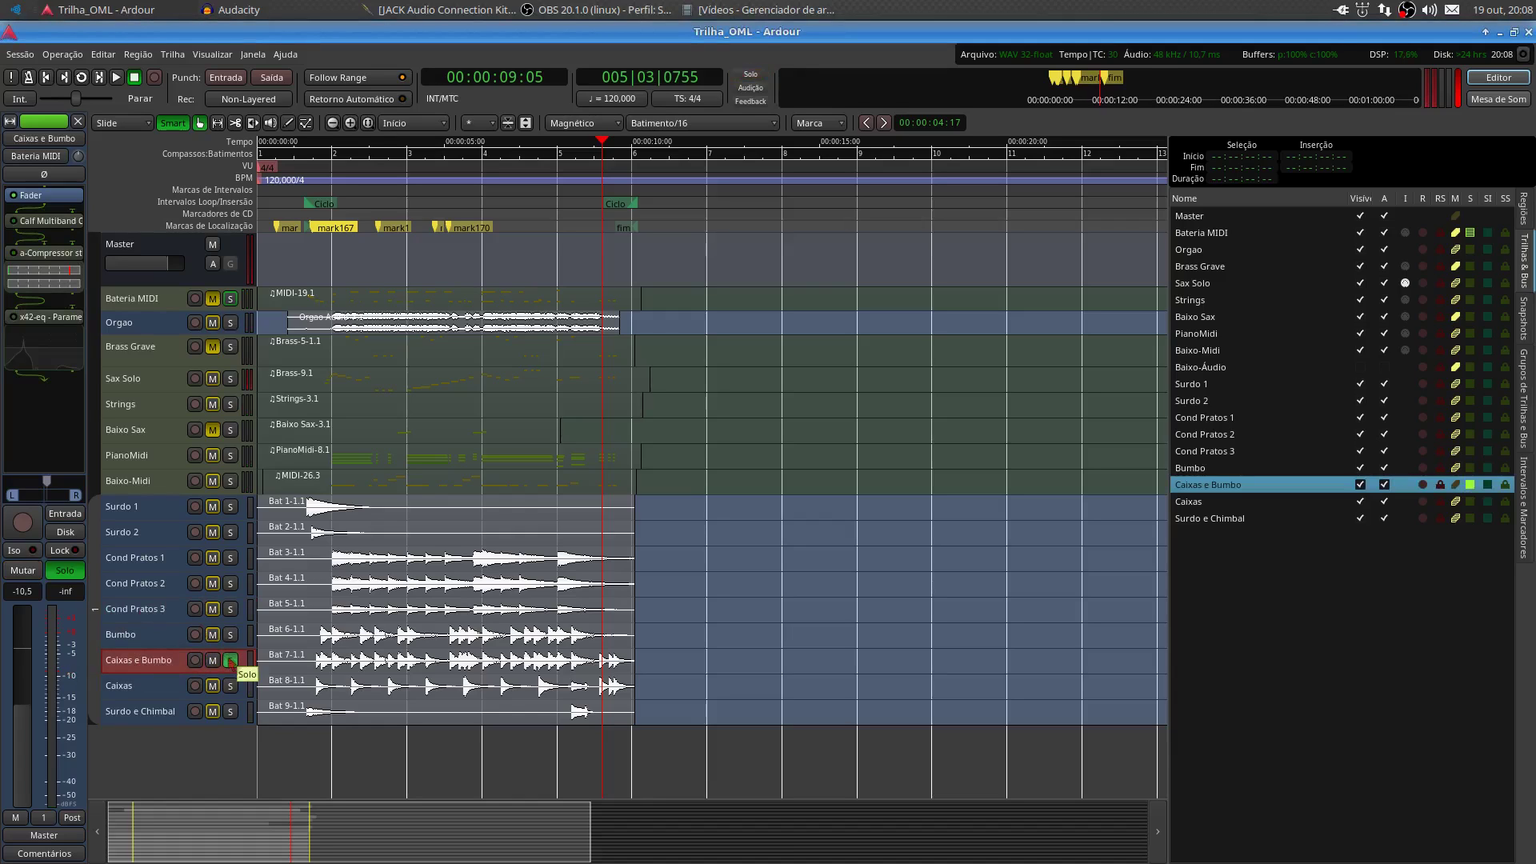
Play the soloed Caixas e Bumbo track over the loop range, and audition Caixas the same way, clearing each solo
key(l)
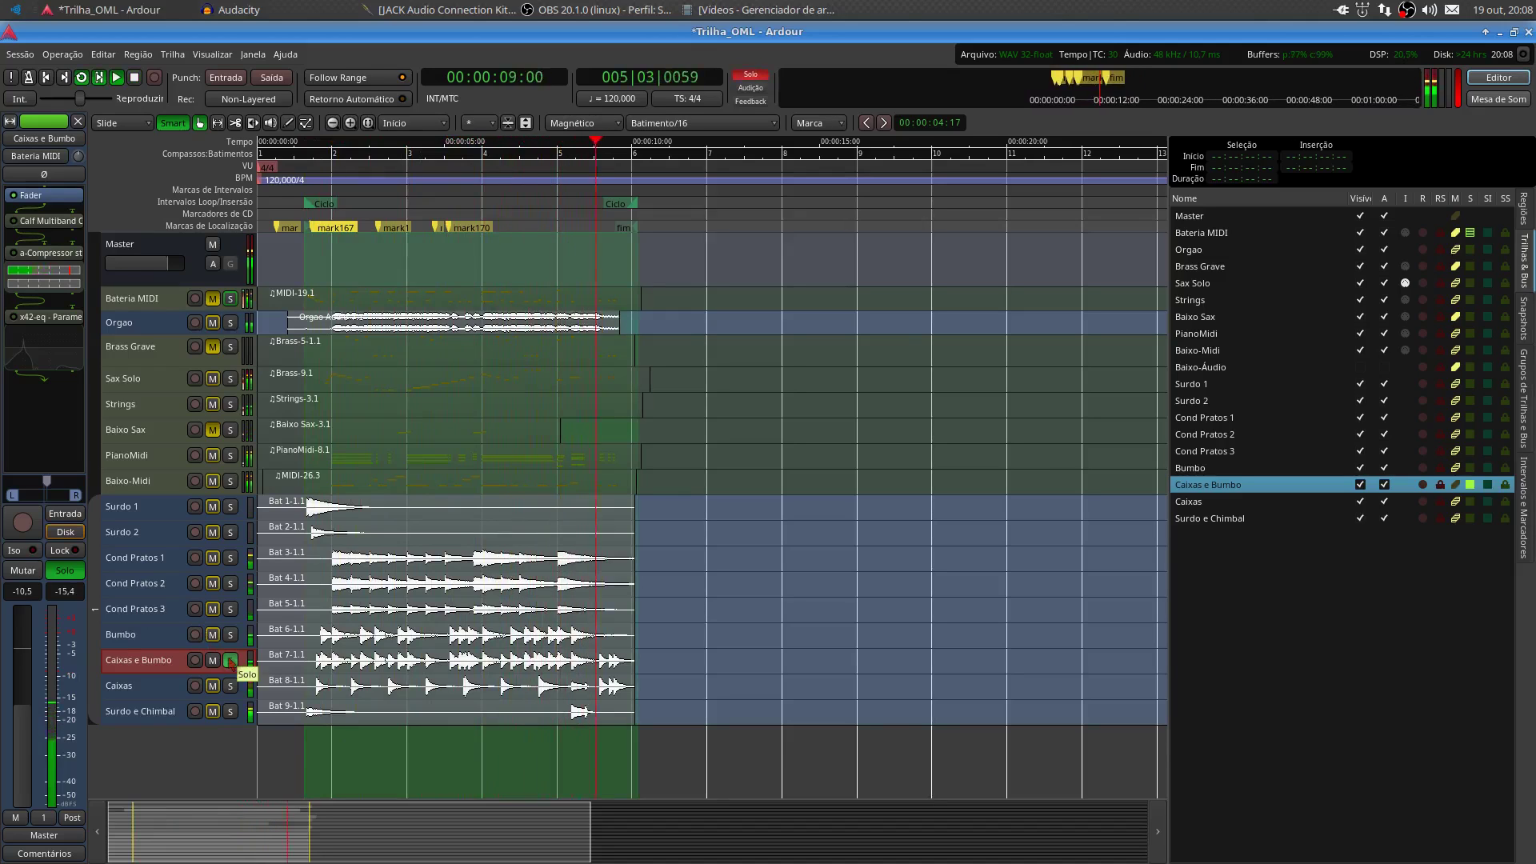
click(231, 661)
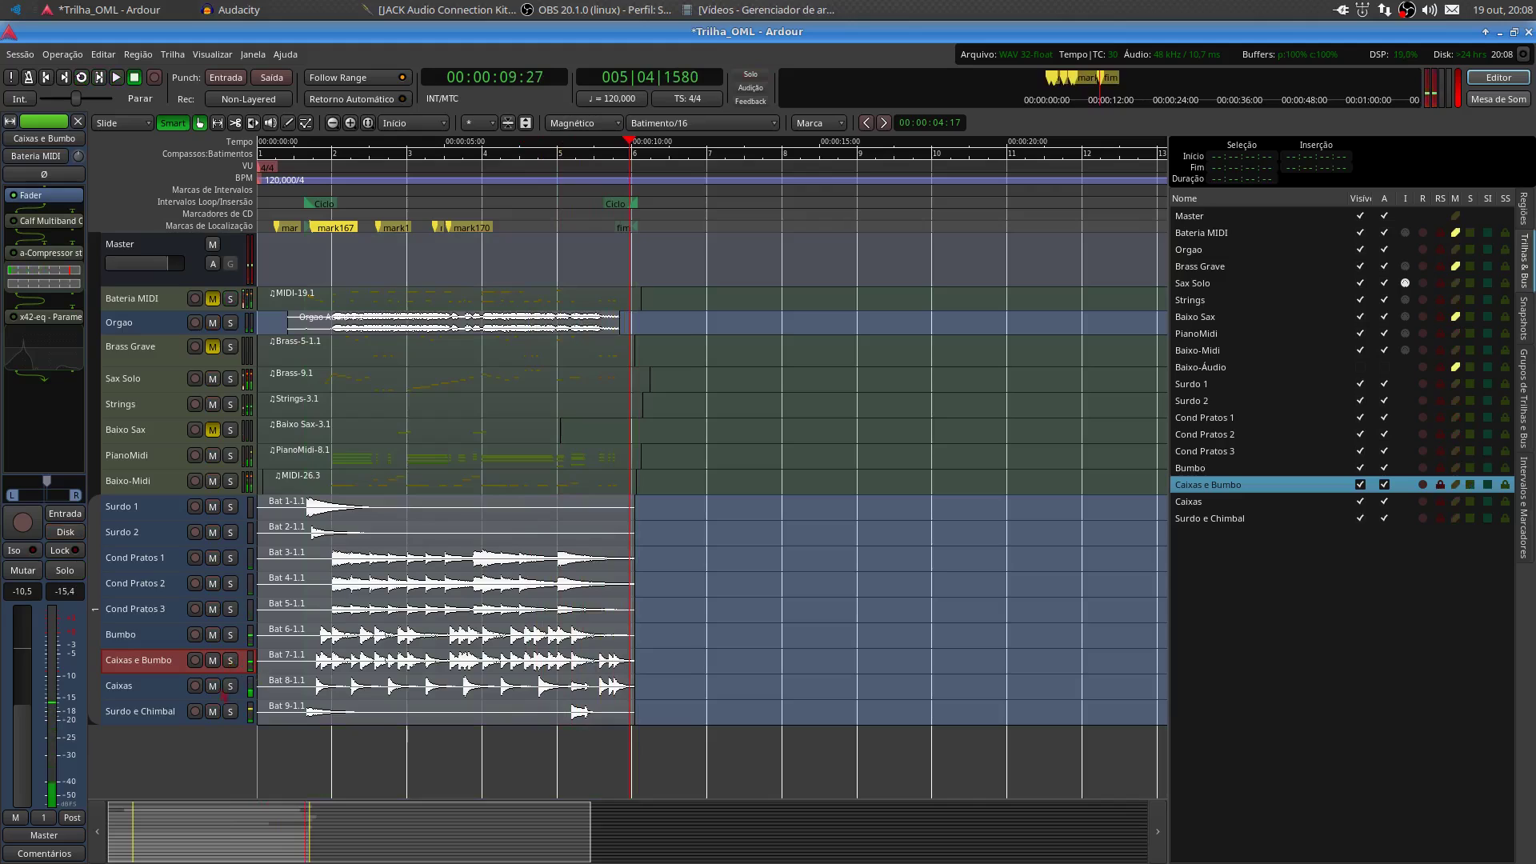
click(229, 690)
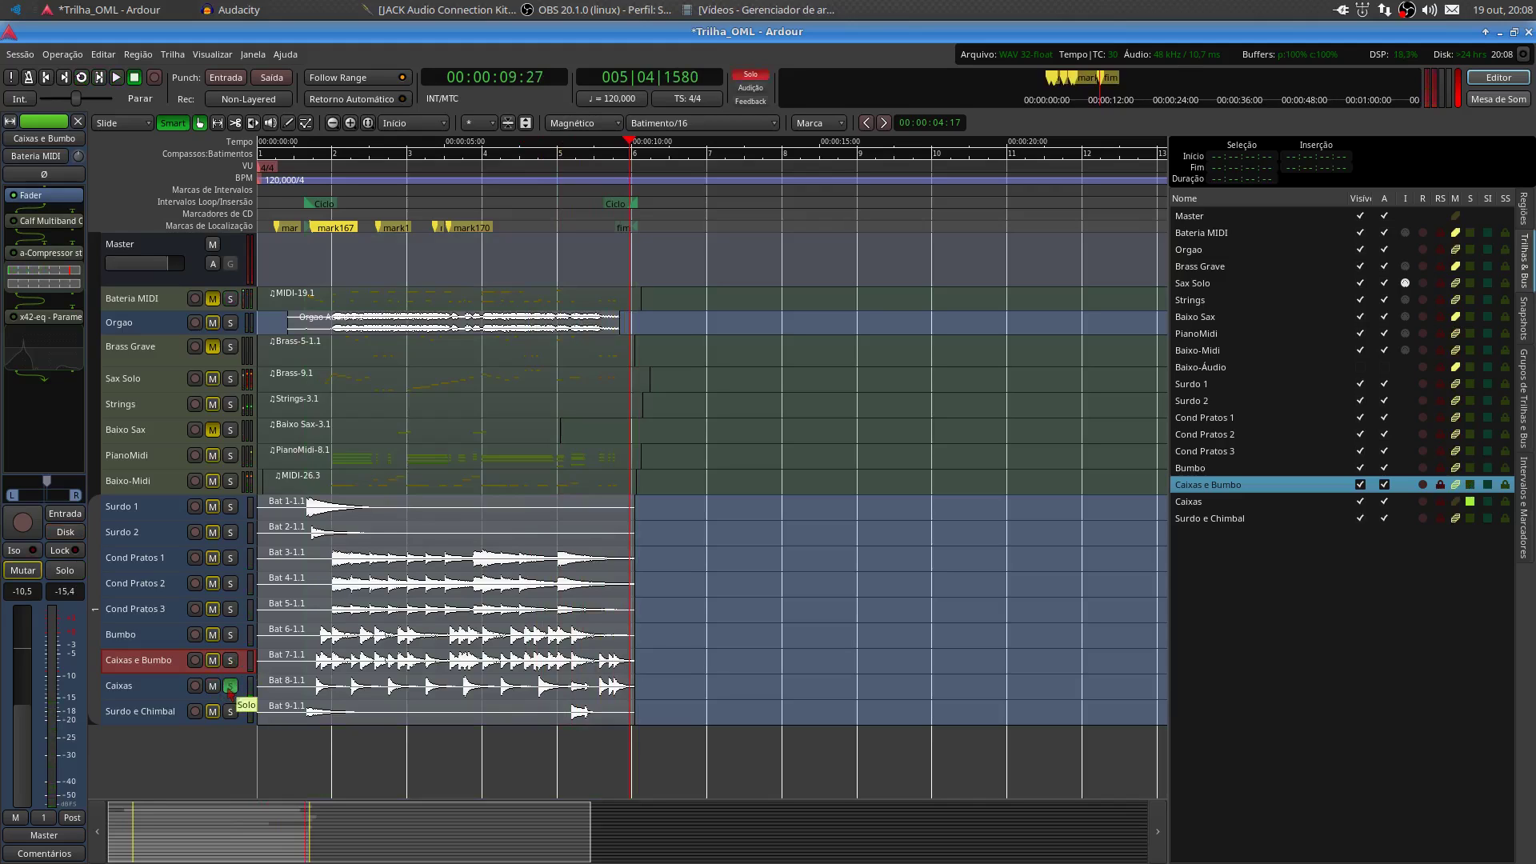
key(l)
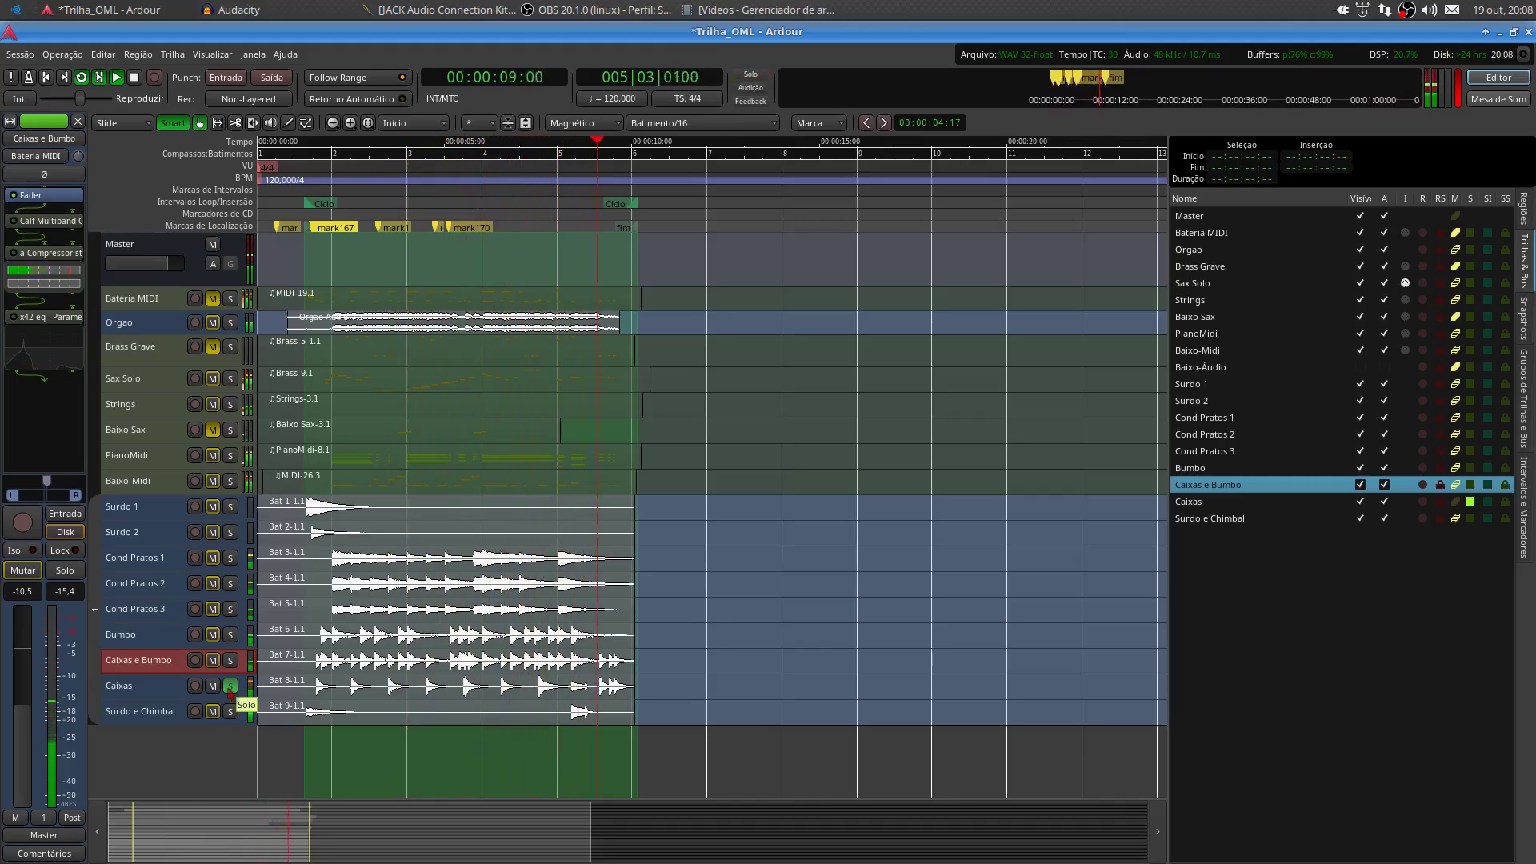
key(space)
click(230, 688)
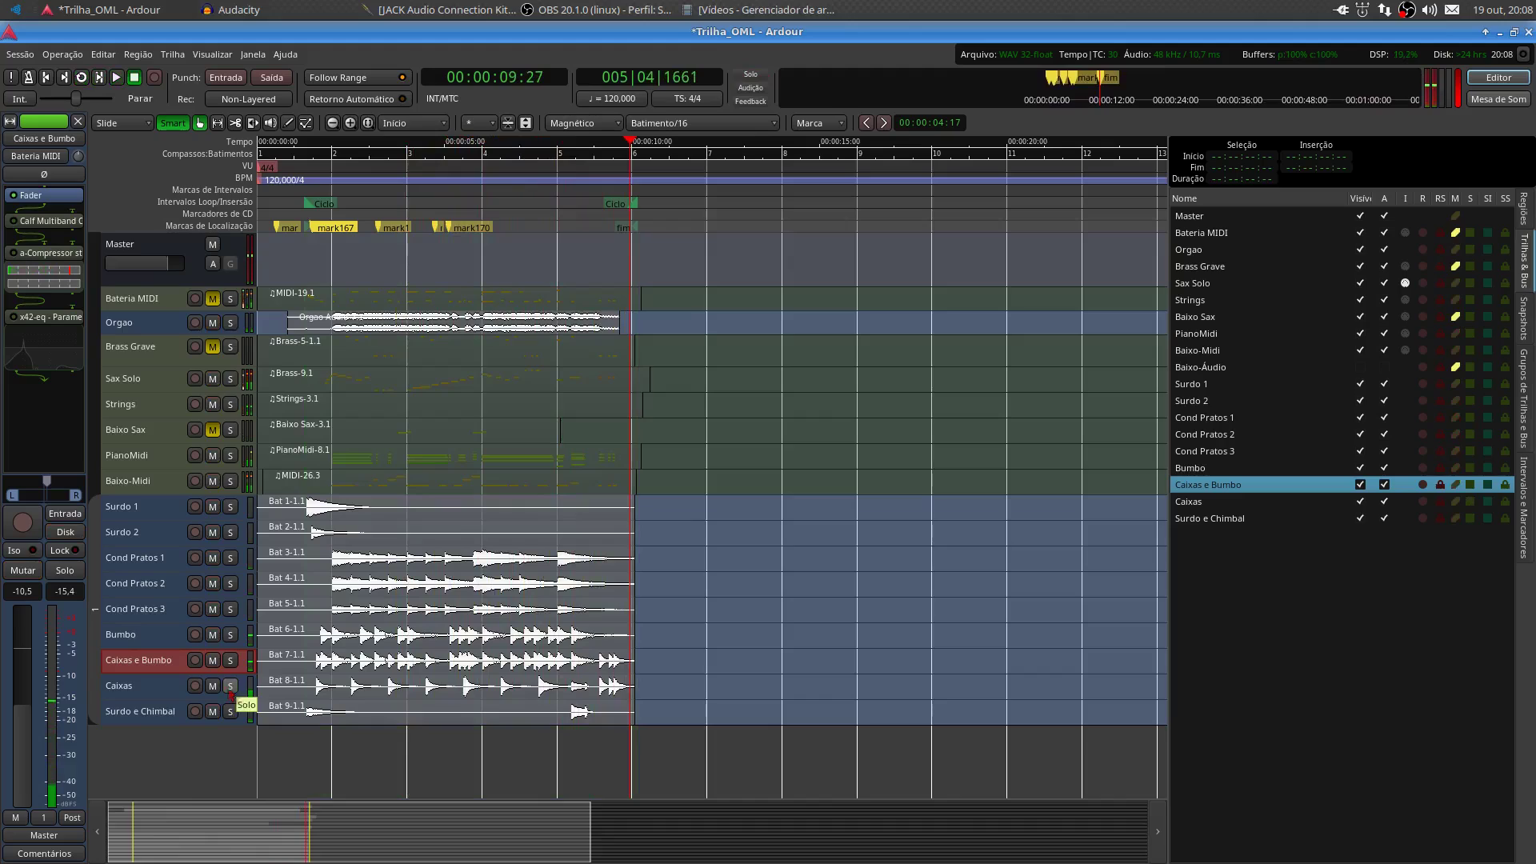
Audition the Surdo e Chimbal track soloed over the loop range and clear its solo after playback
click(212, 711)
click(212, 711)
click(230, 711)
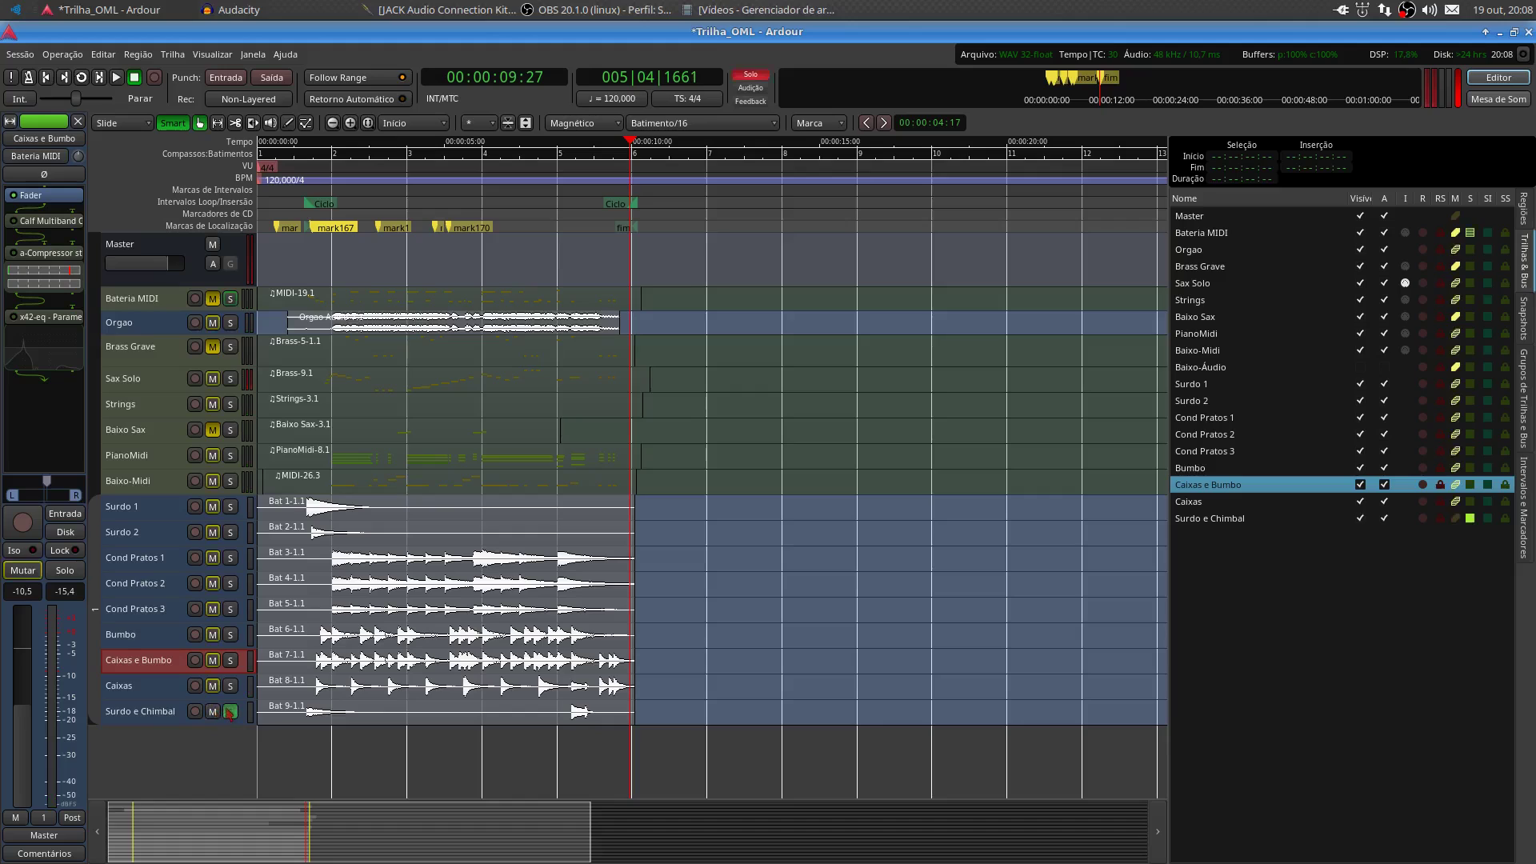
key(l)
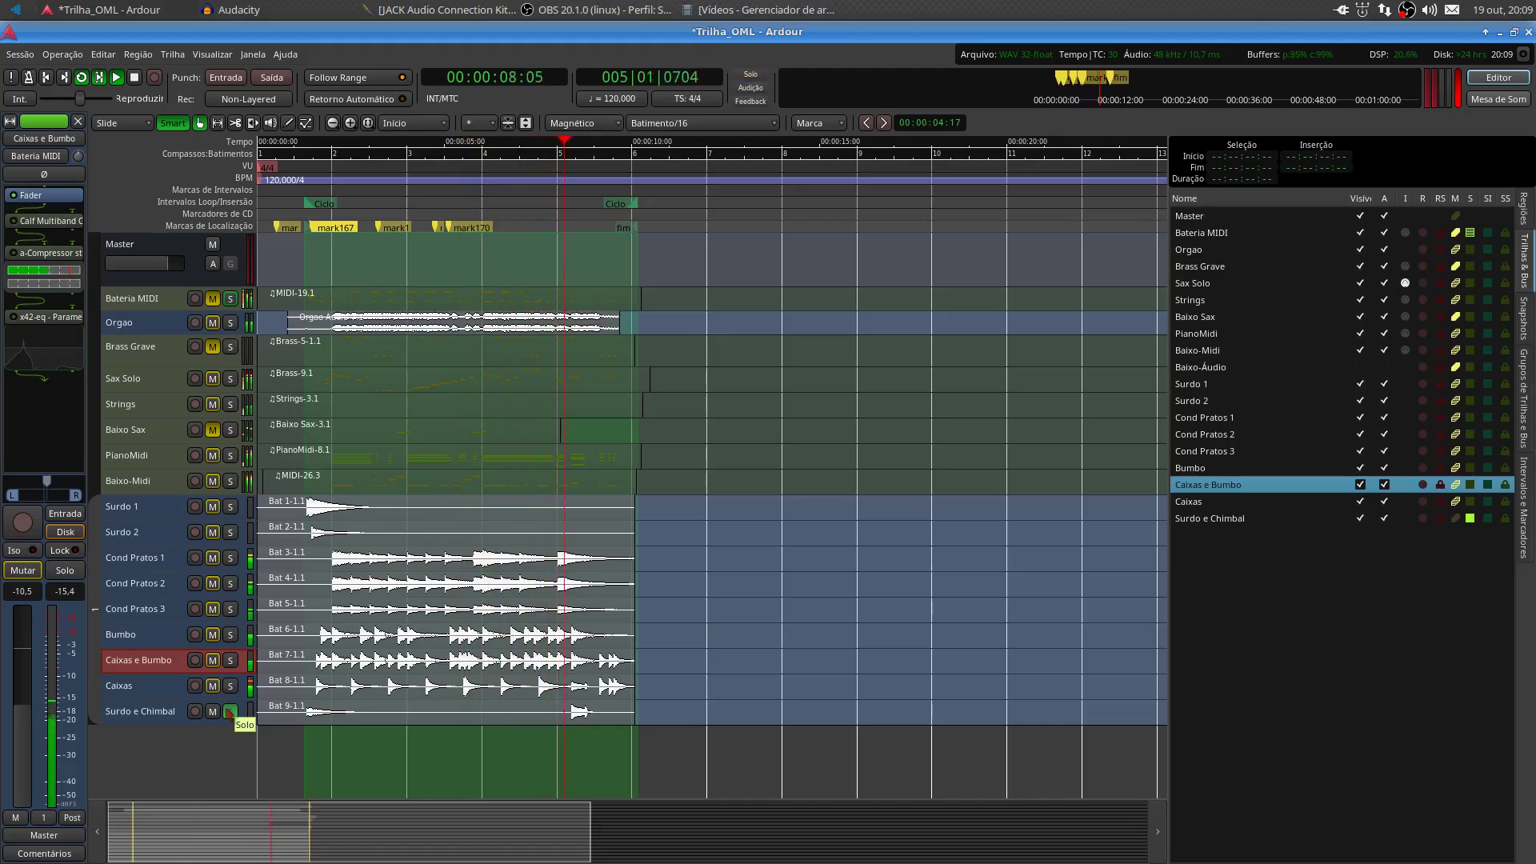
key(space)
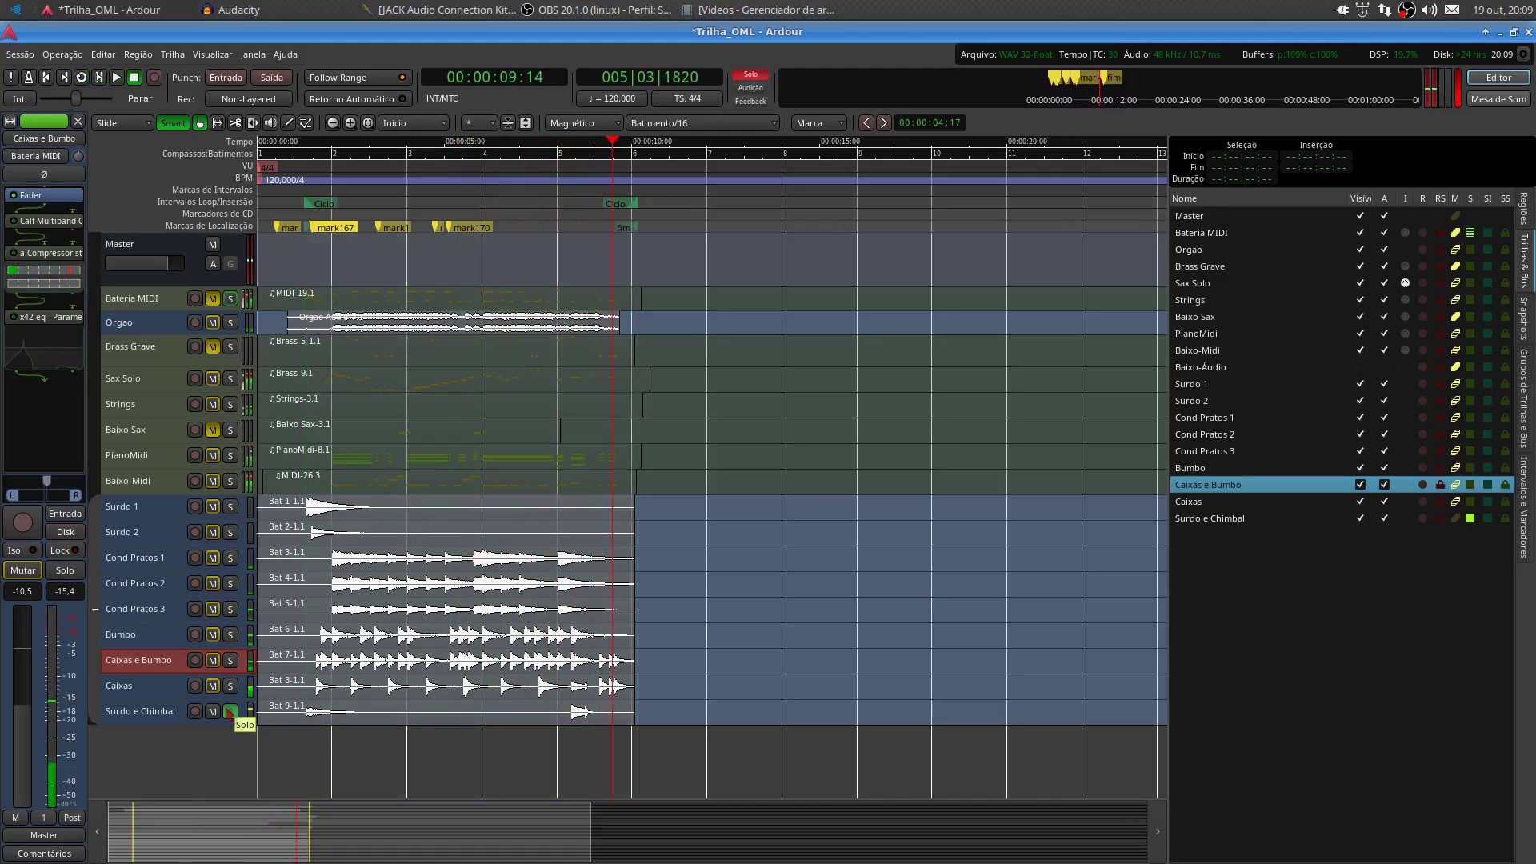
click(228, 711)
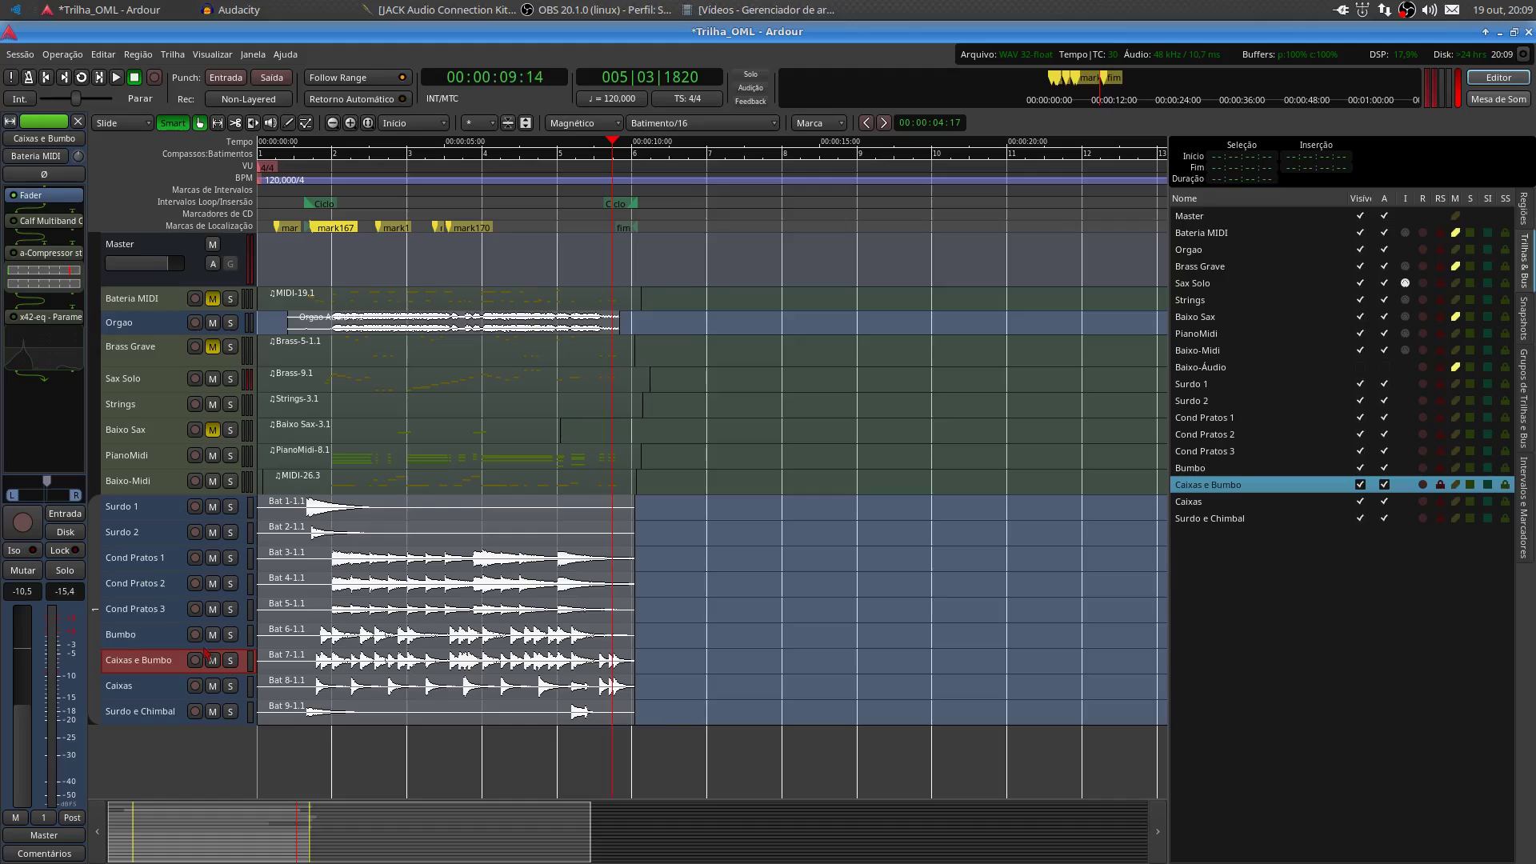
Reactivate the drum track group and audition all its tracks soloed together over the loop range, clearing the group's solo after playback
click(96, 582)
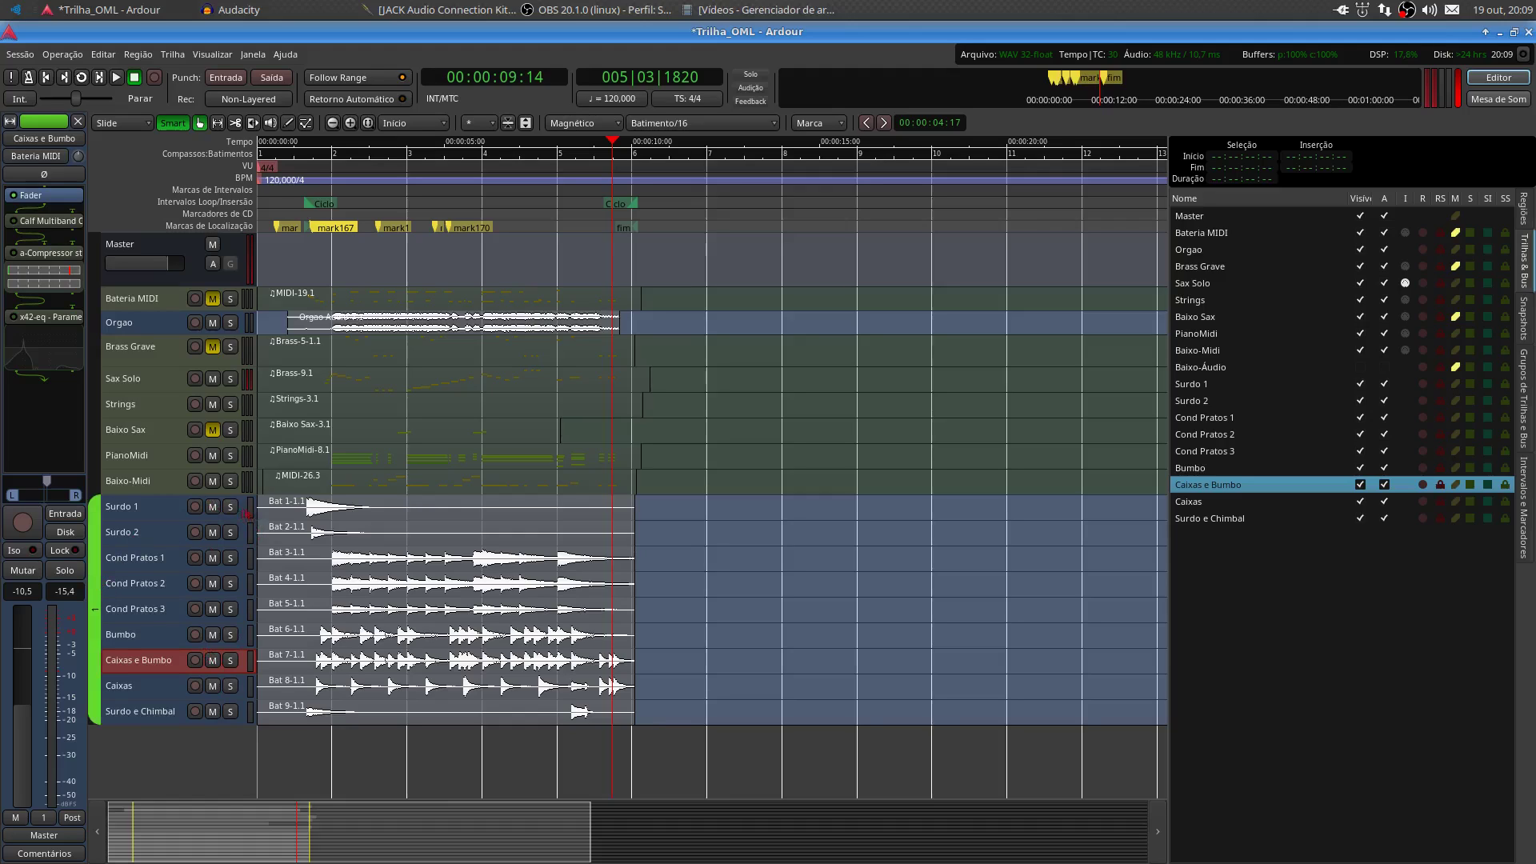
click(230, 506)
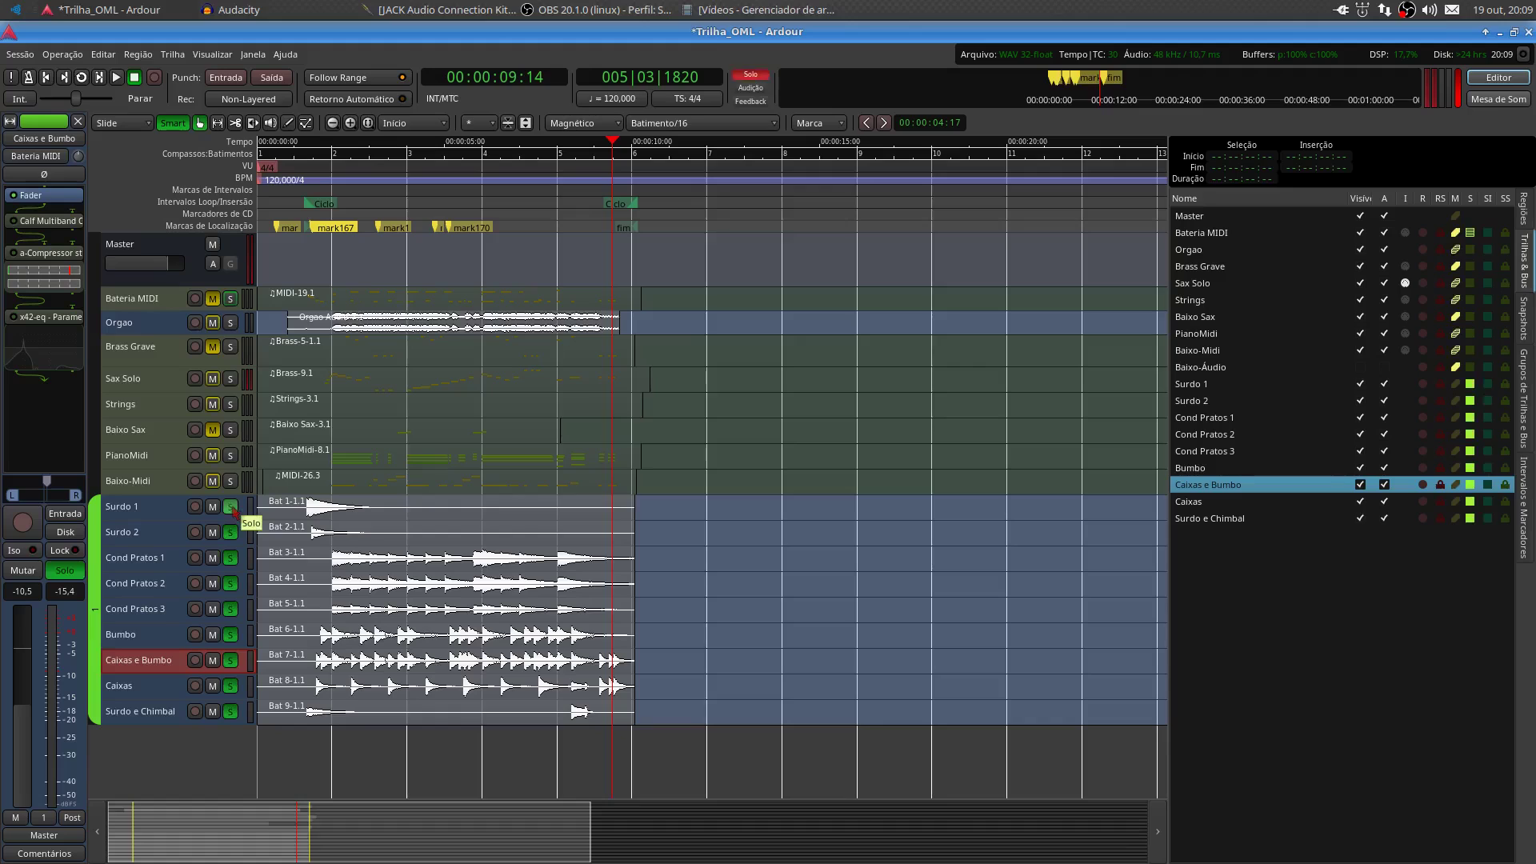
key(l)
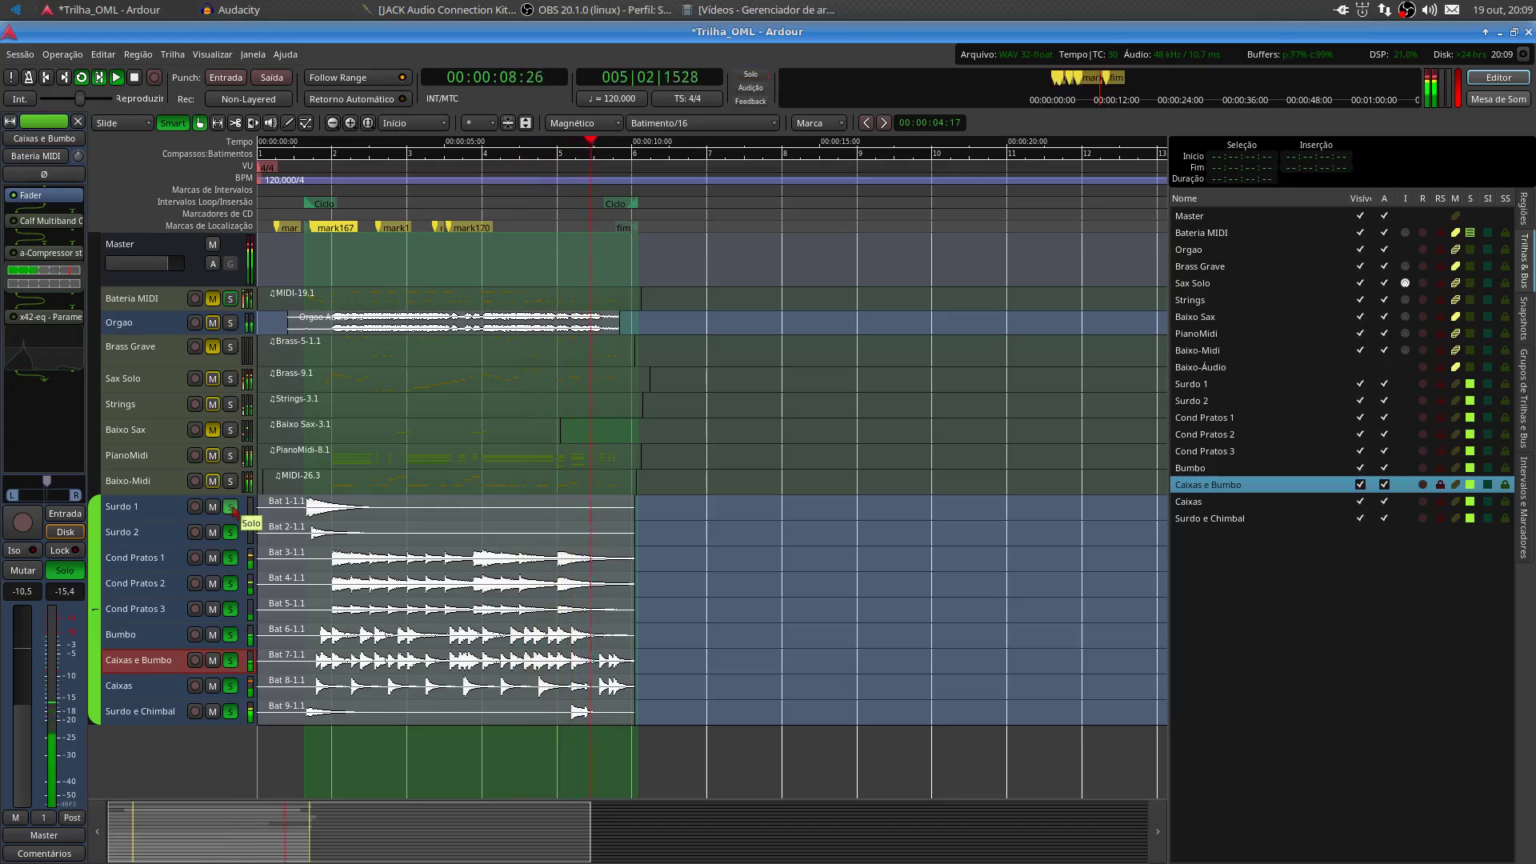
key(space)
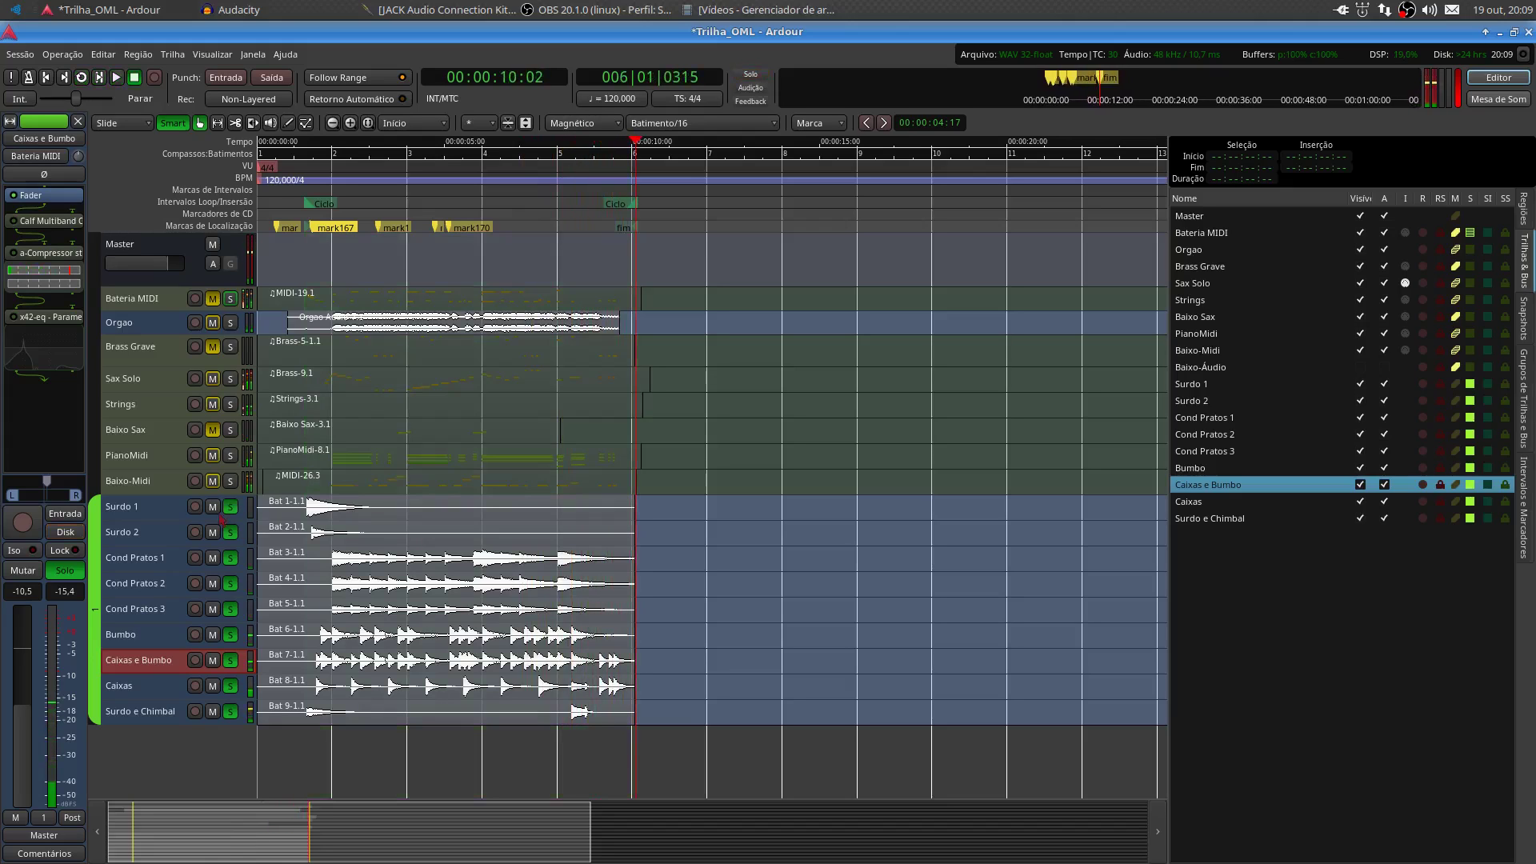
click(221, 518)
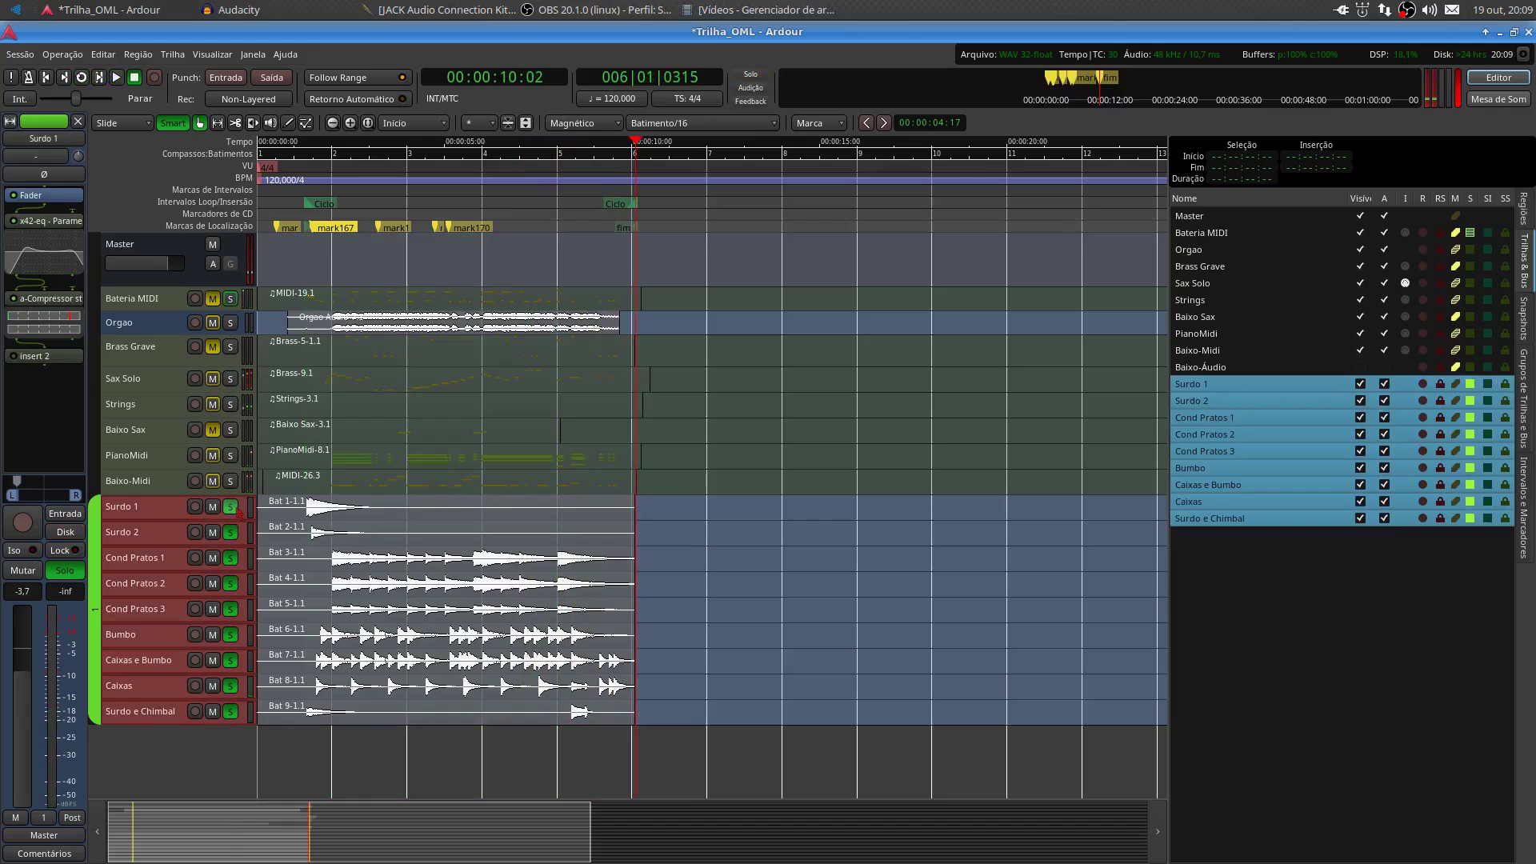
click(234, 510)
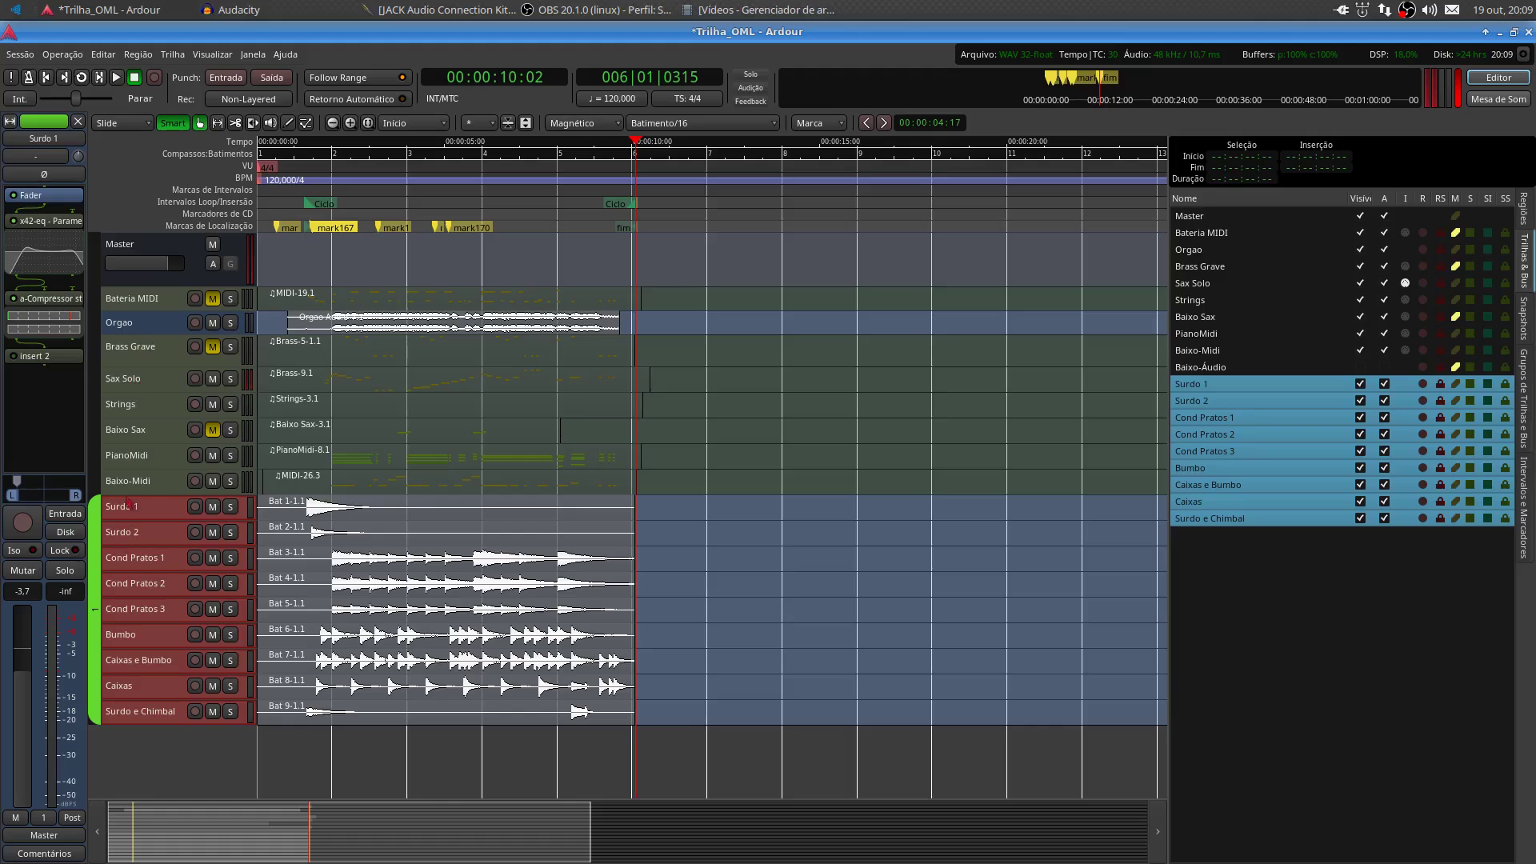
click(155, 711)
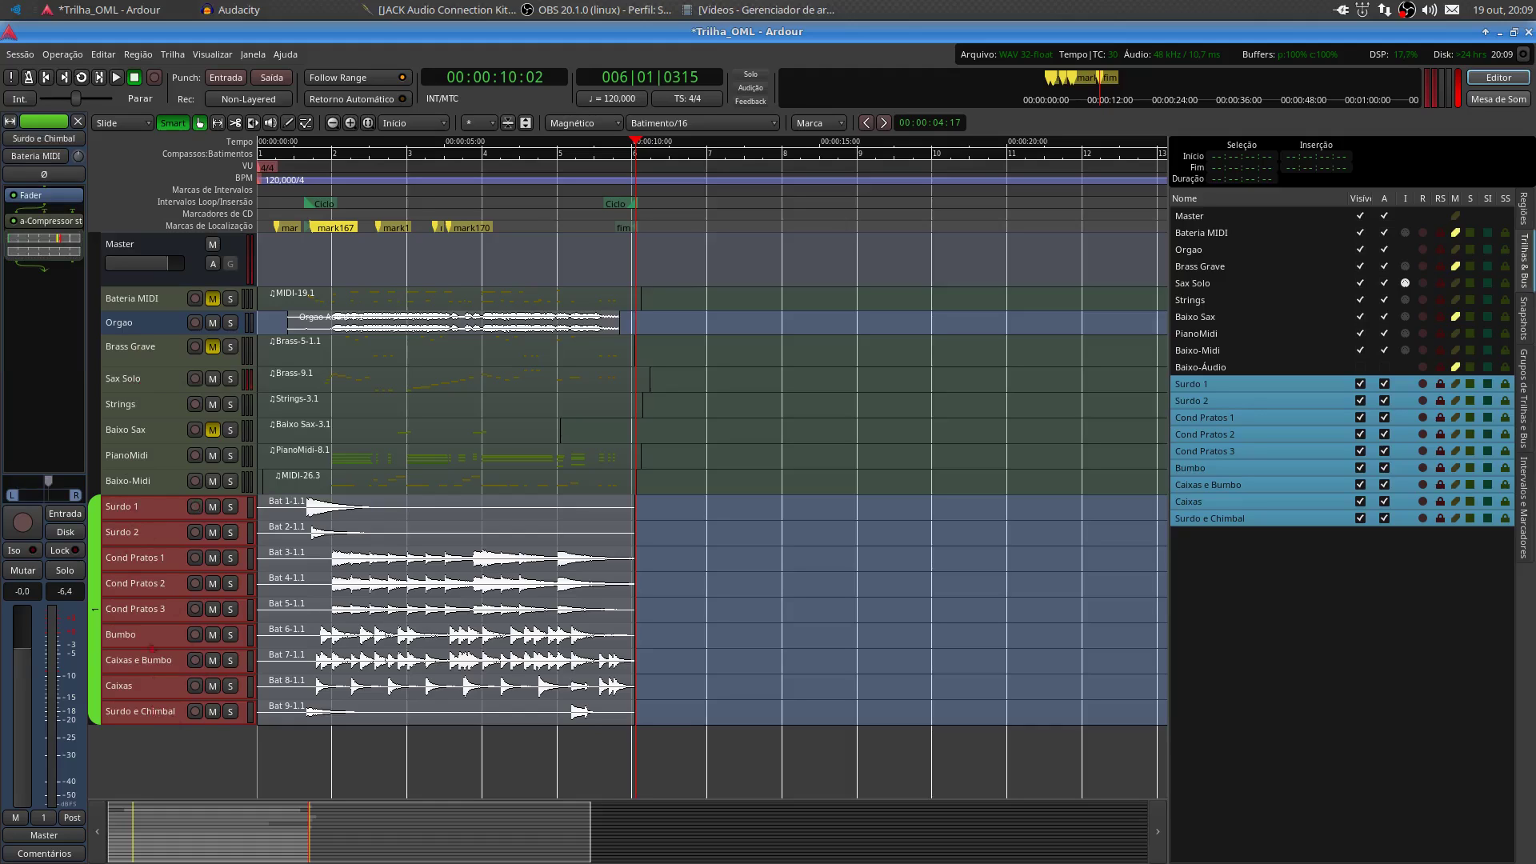
Show the channel strips of Caixas, Surdo 2 and Surdo 1 in turn, and play the unsoloed mix over the loop range
click(170, 692)
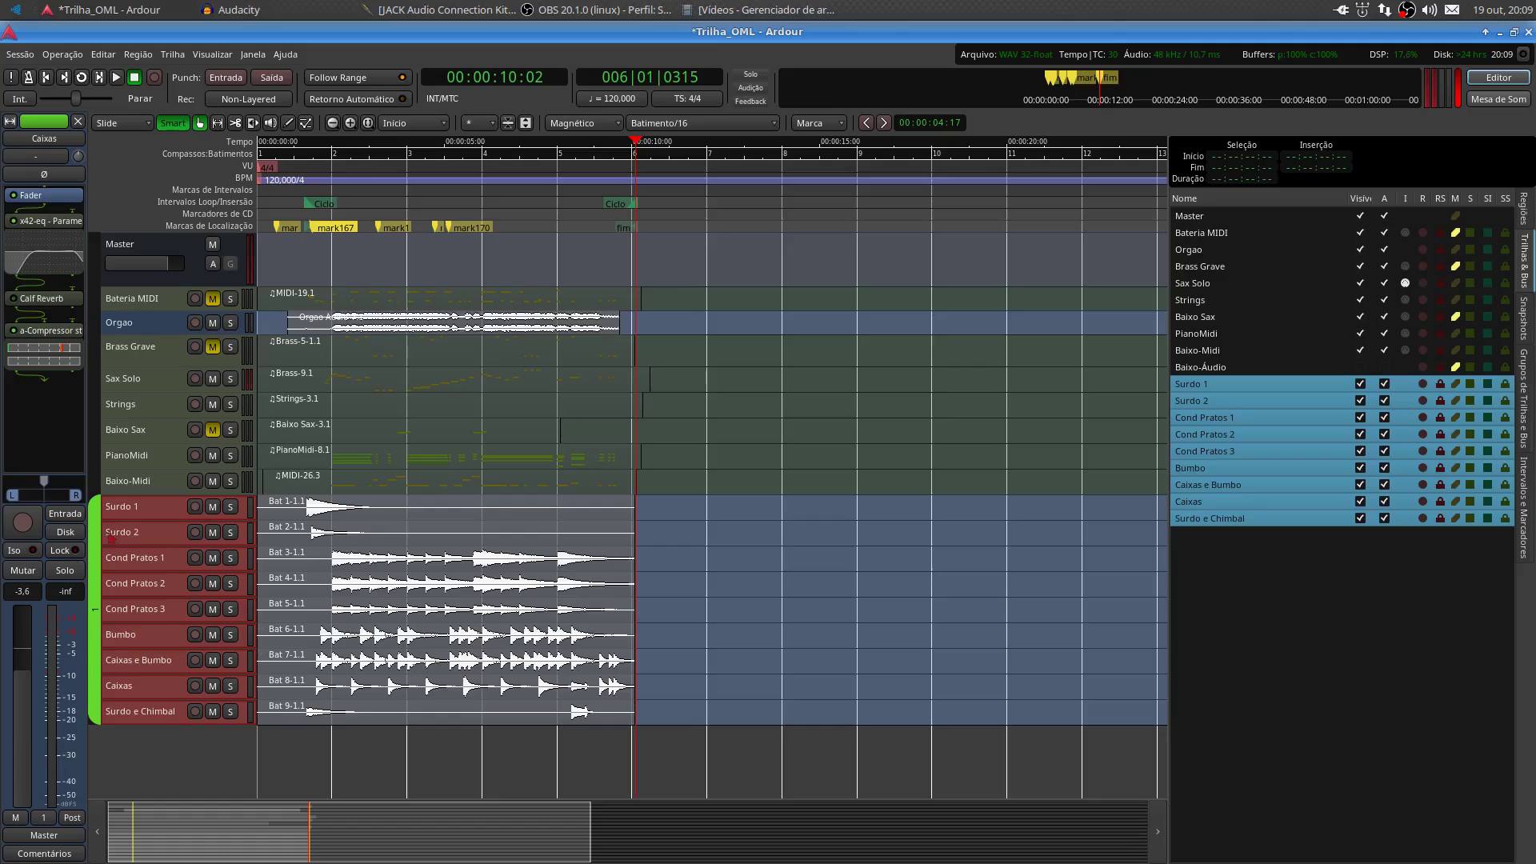
click(138, 530)
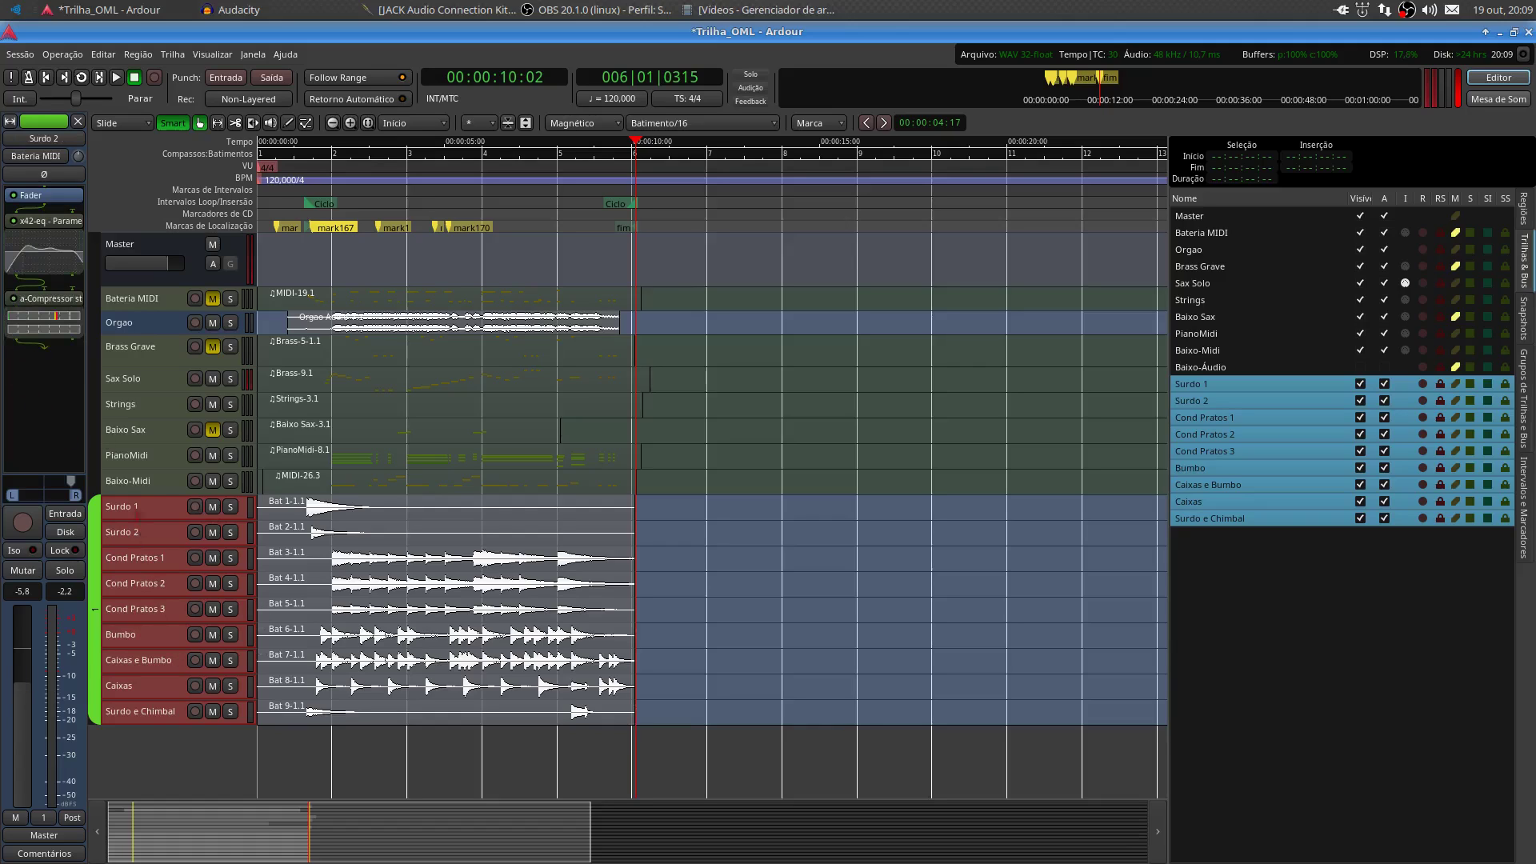
click(138, 507)
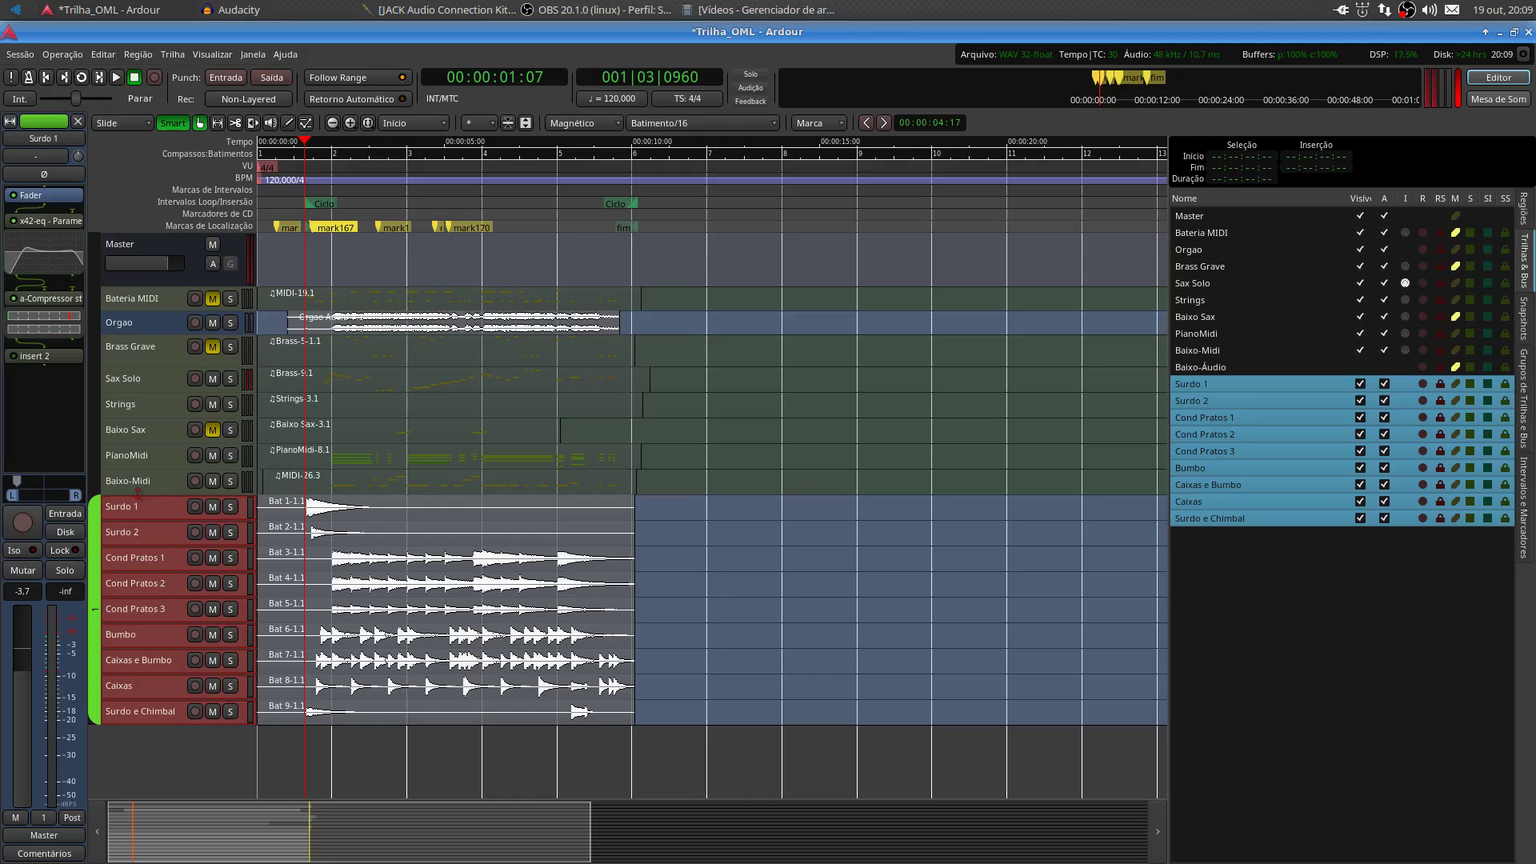
key(space)
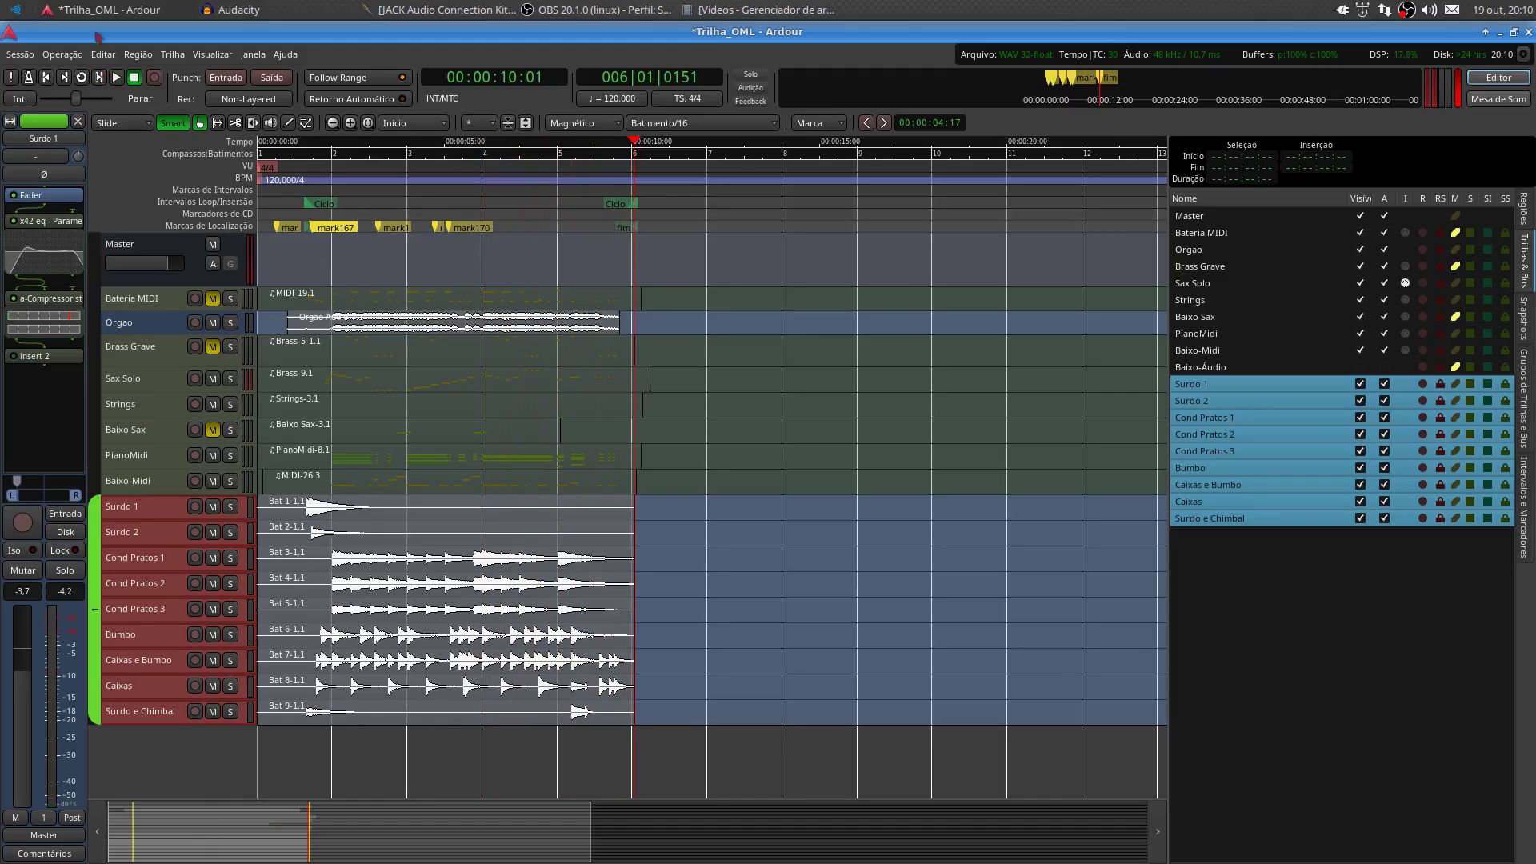
Show the program's version information and close it
click(285, 55)
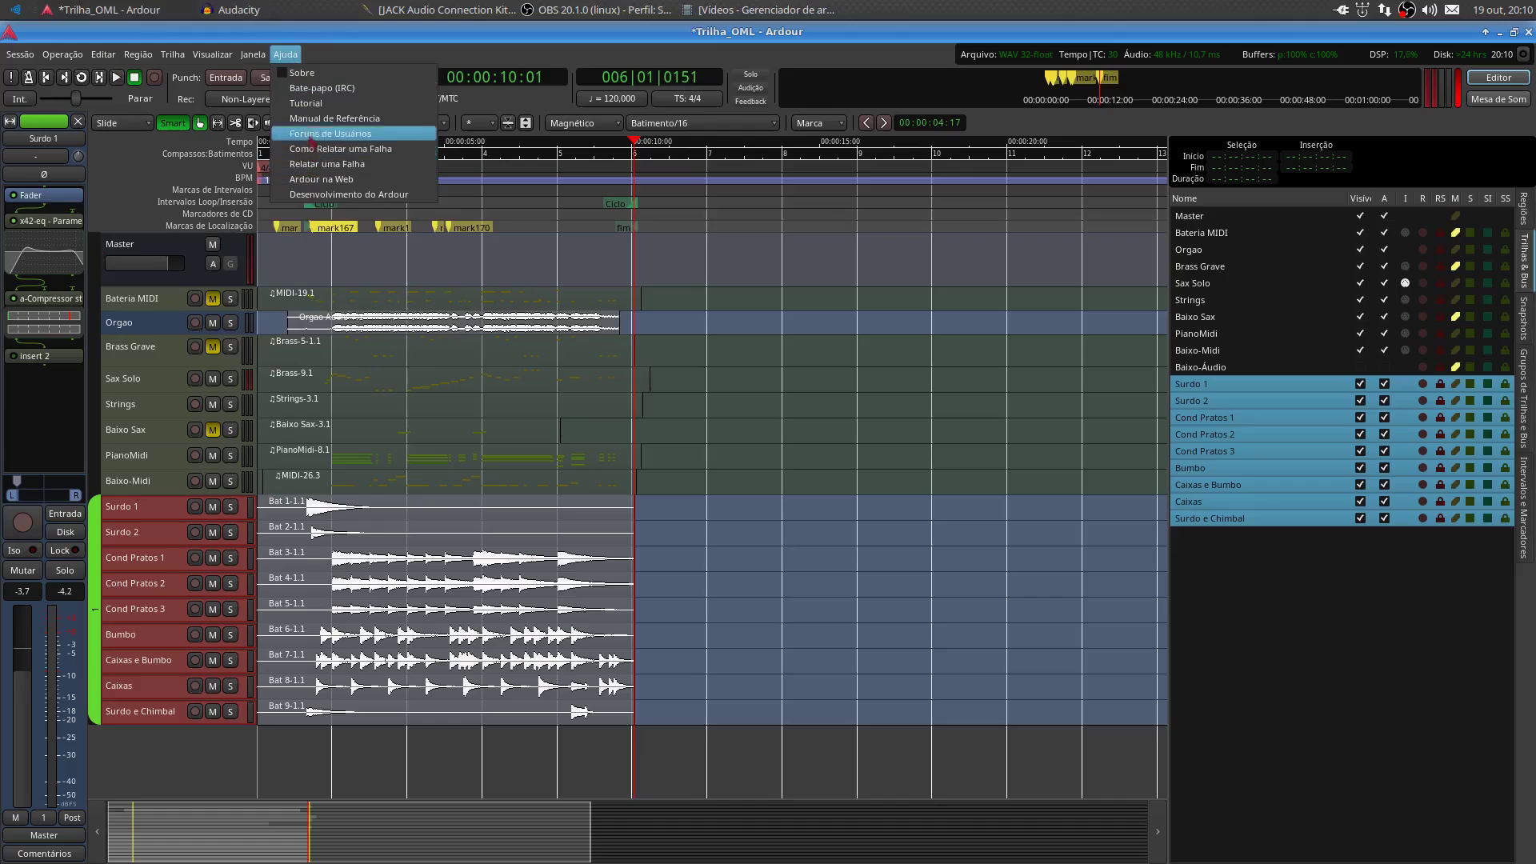
click(304, 73)
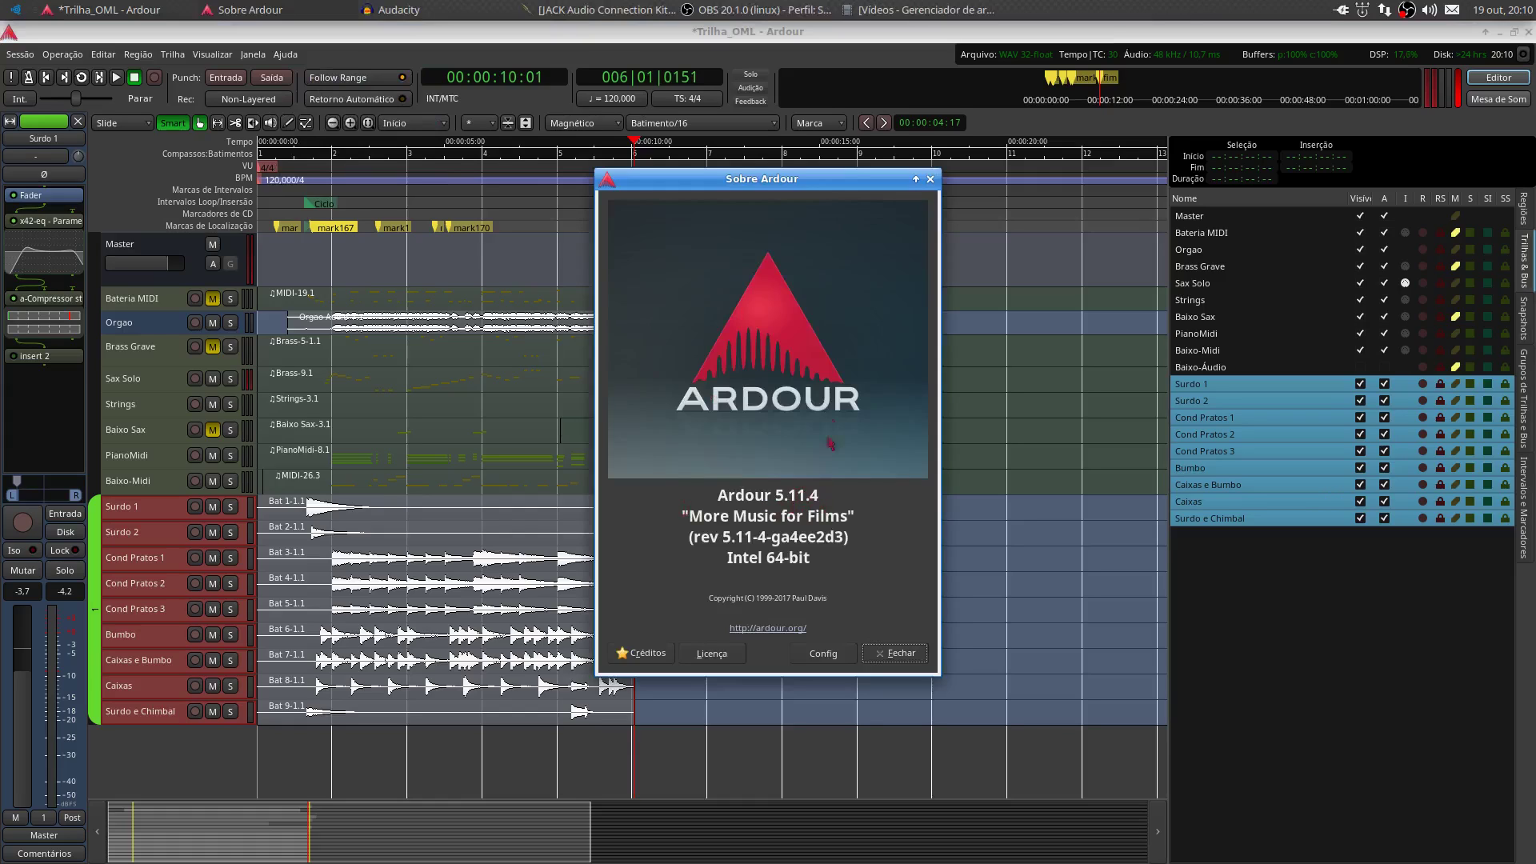
click(930, 180)
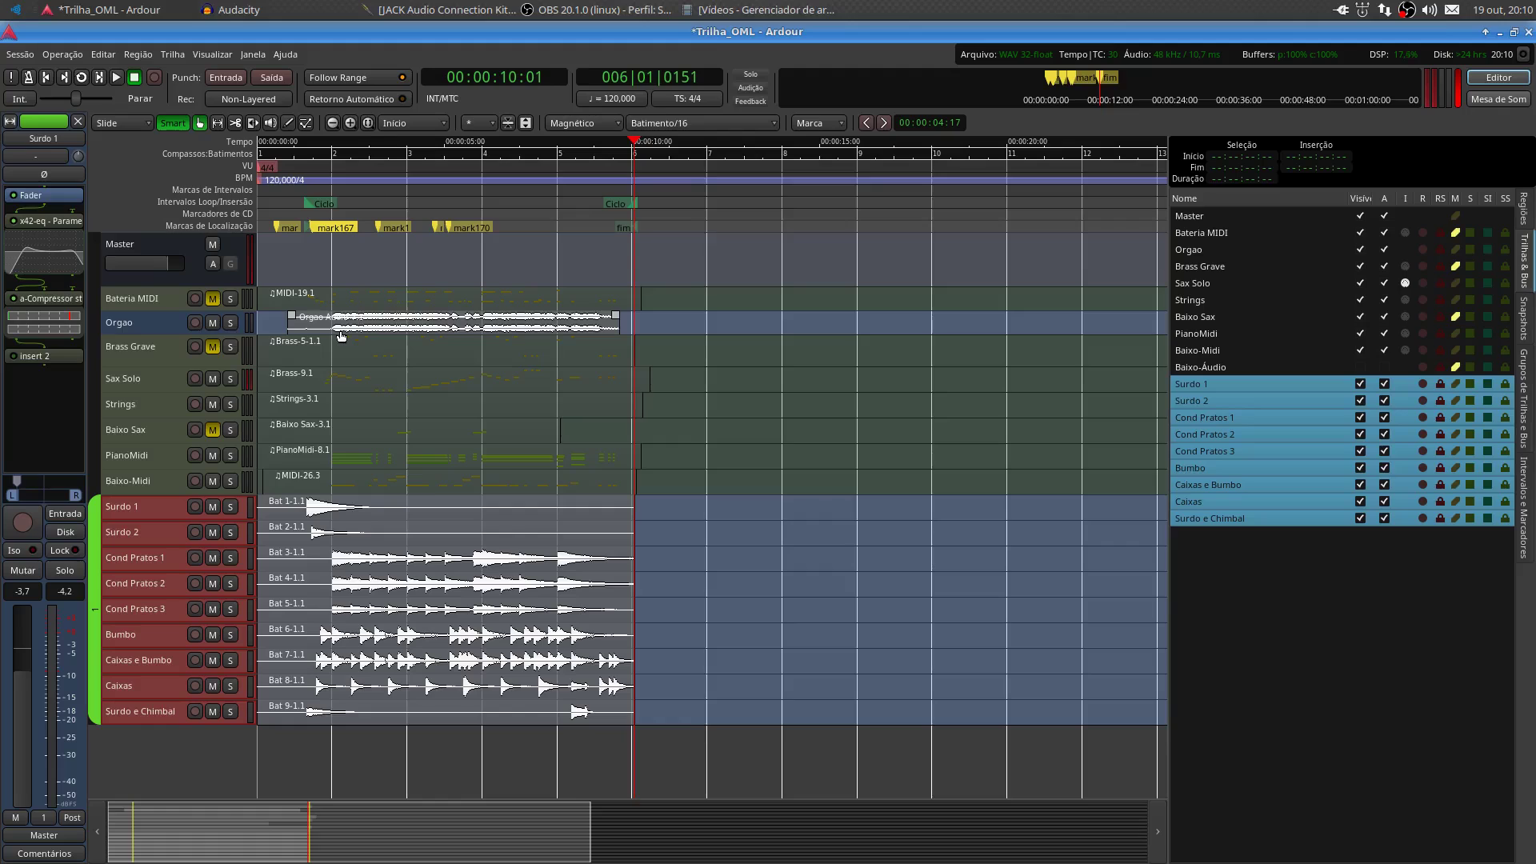
Show the Bateria MIDI and Master channel strips, and reduce the Master track to its minimum height
click(146, 298)
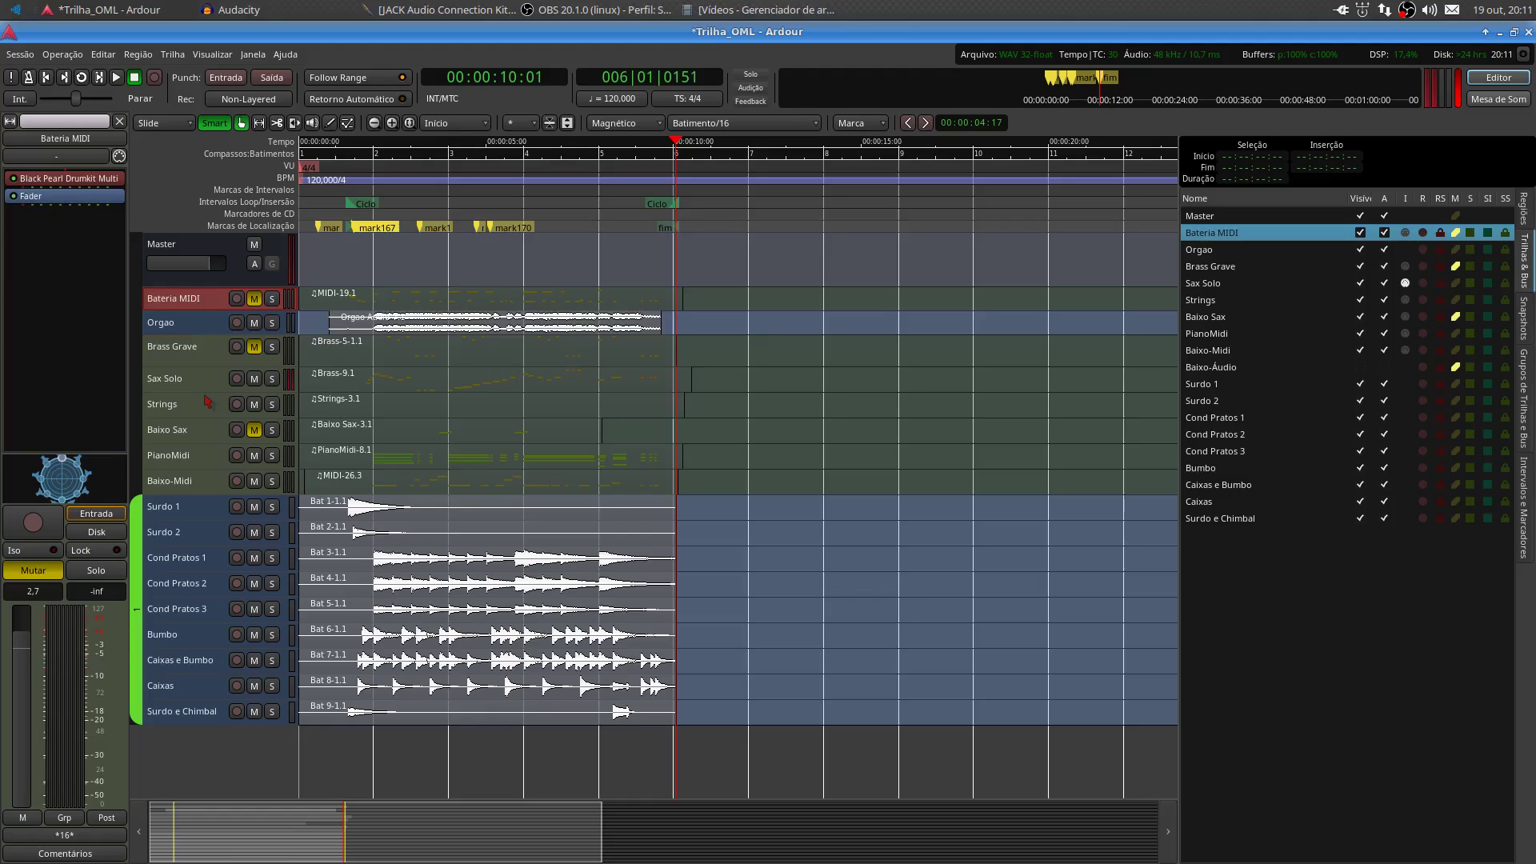
click(185, 274)
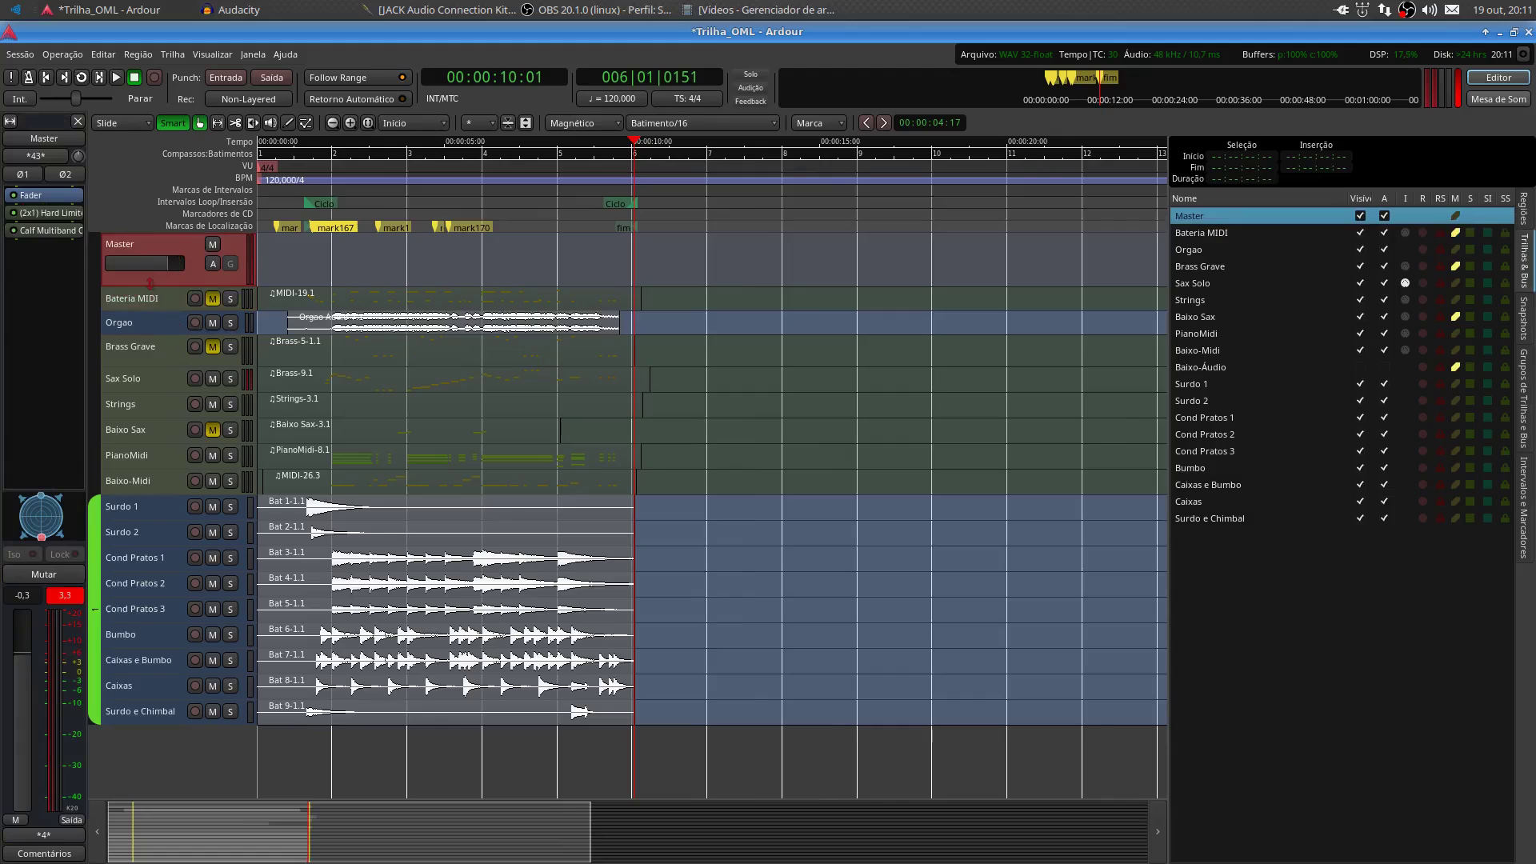
drag(158, 285, 154, 225)
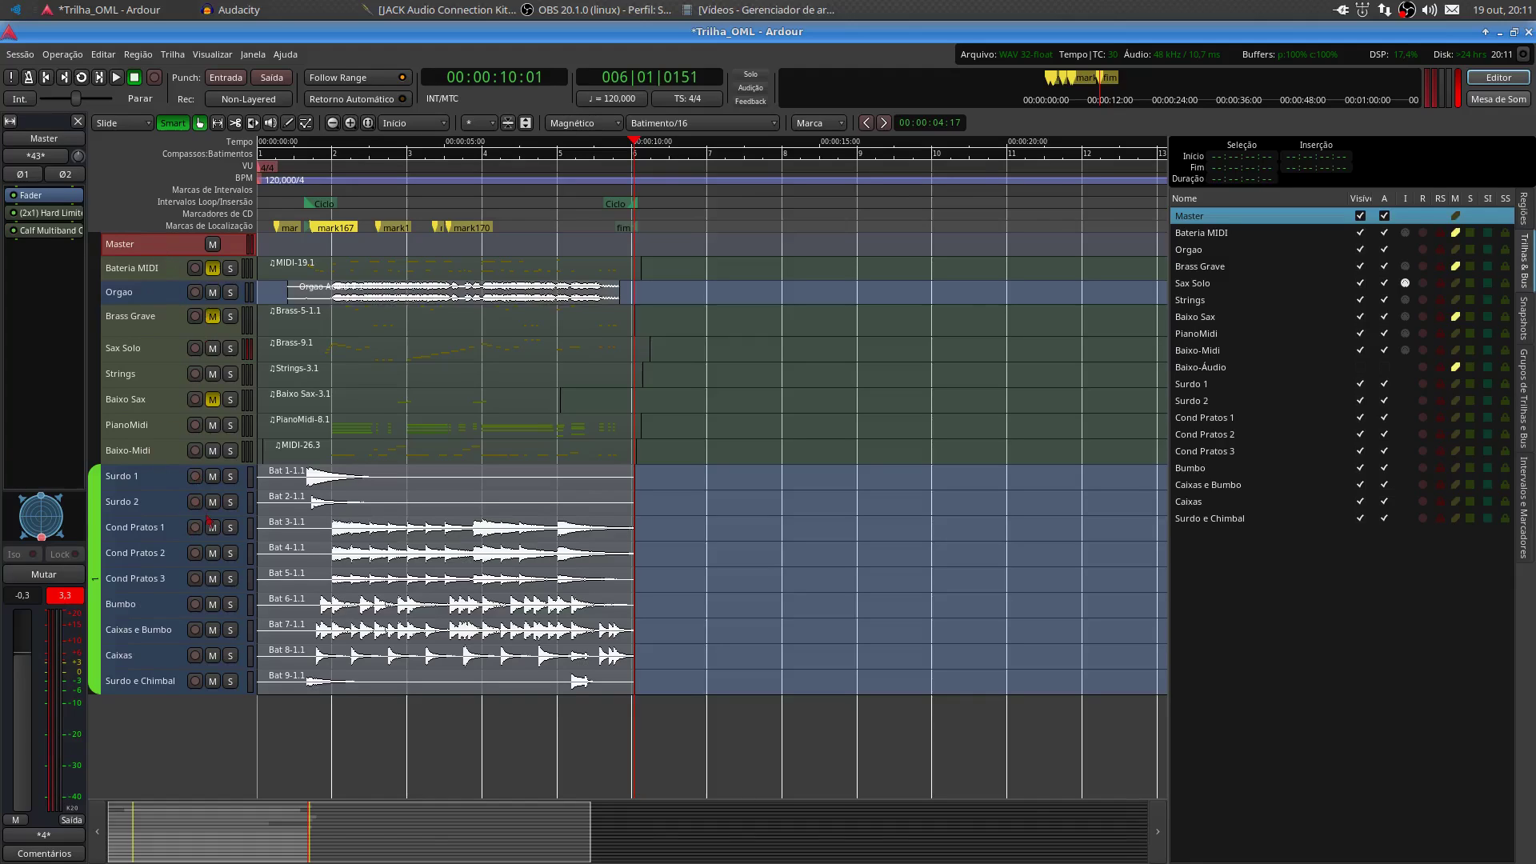
Play the whole mix in the mixer view, clearing the Master peak indicator before and after playback
key(alt+m)
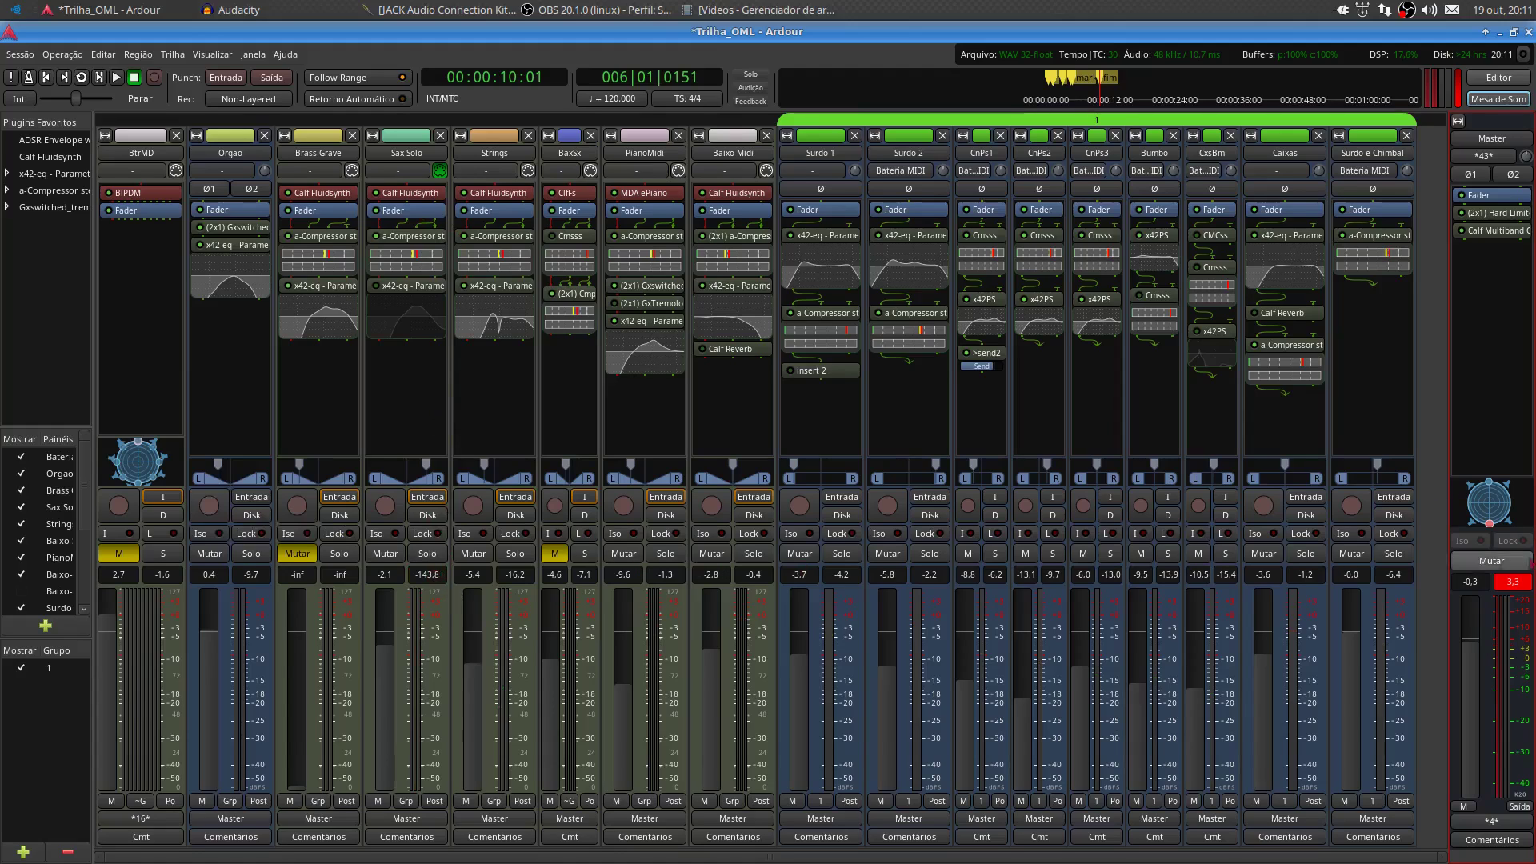
click(1512, 581)
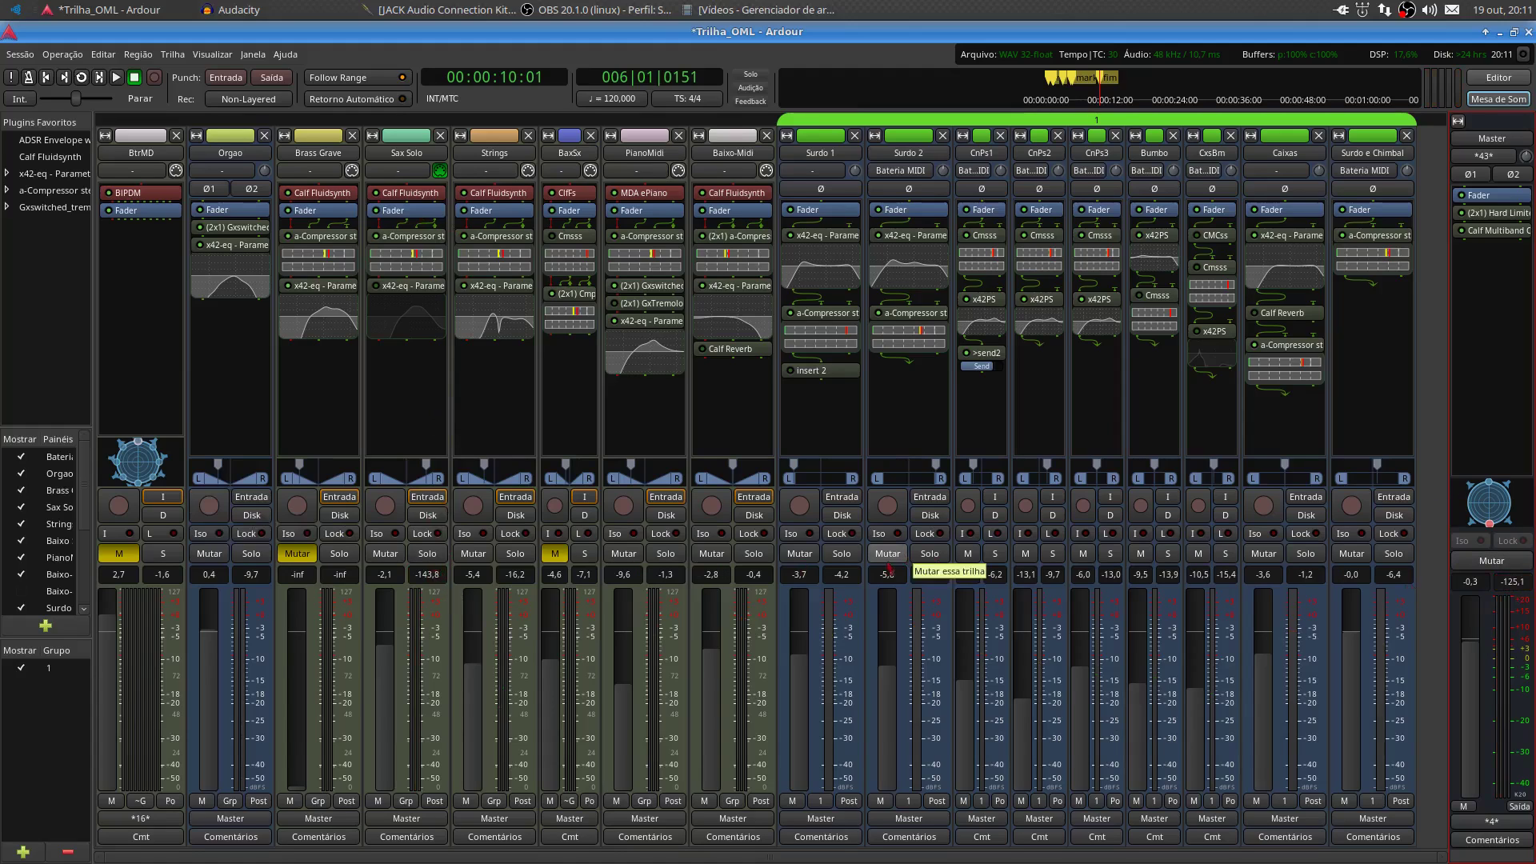
key(Home)
key(space)
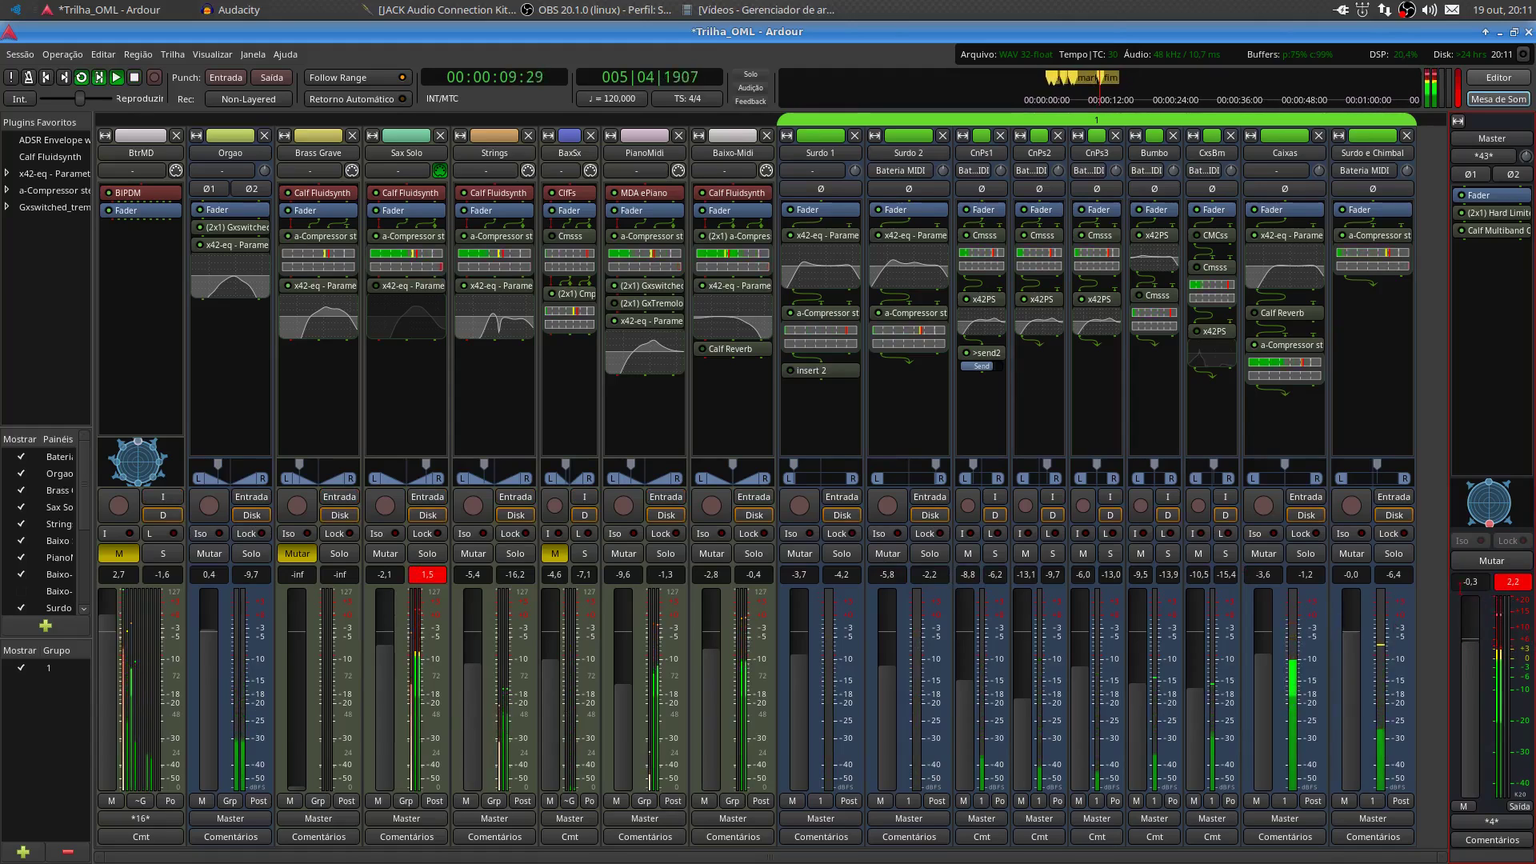
key(space)
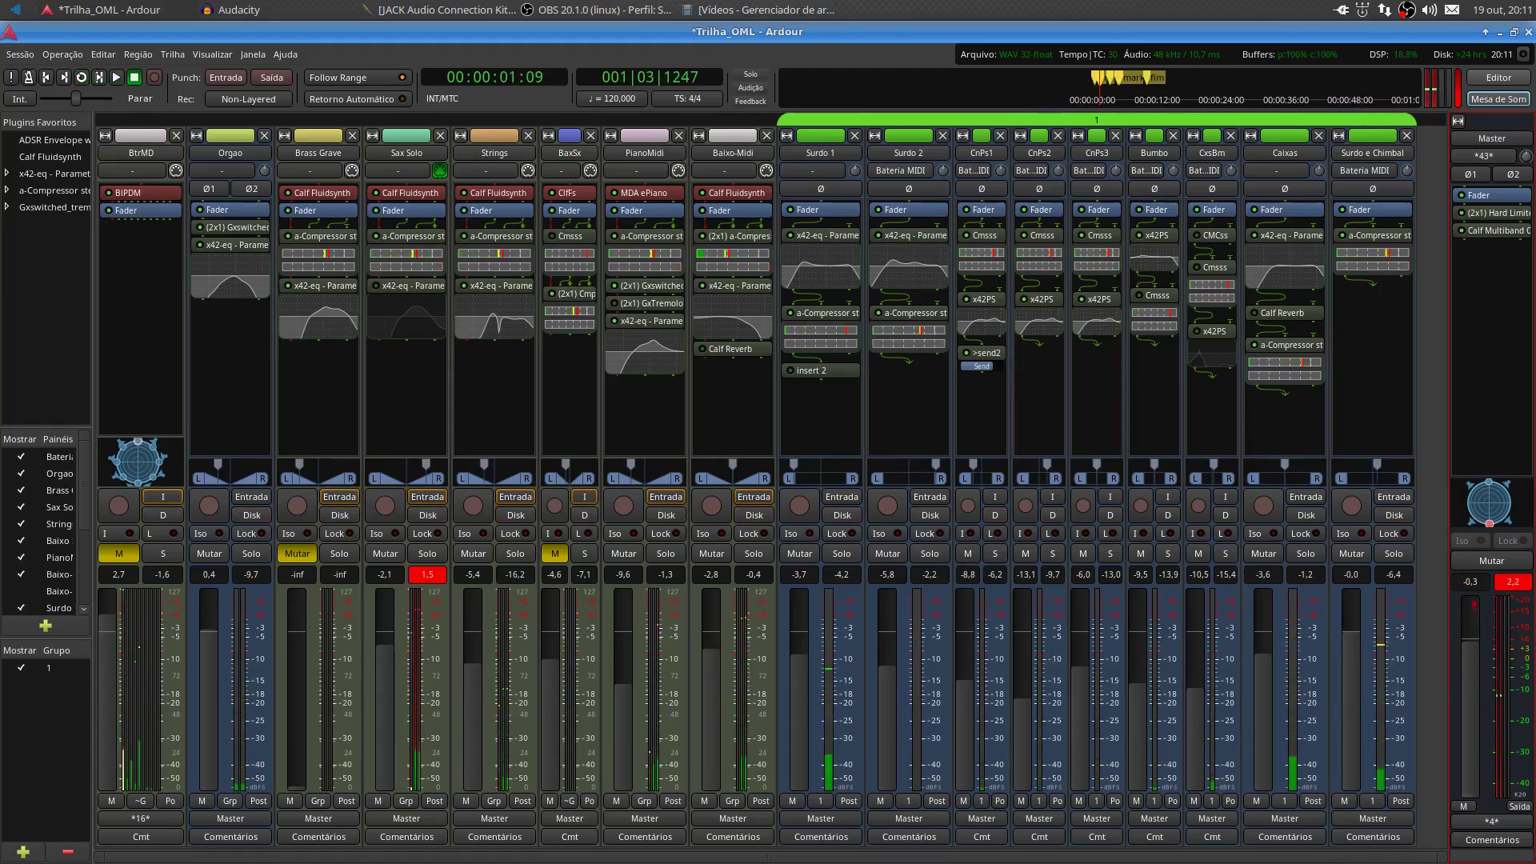
click(1512, 585)
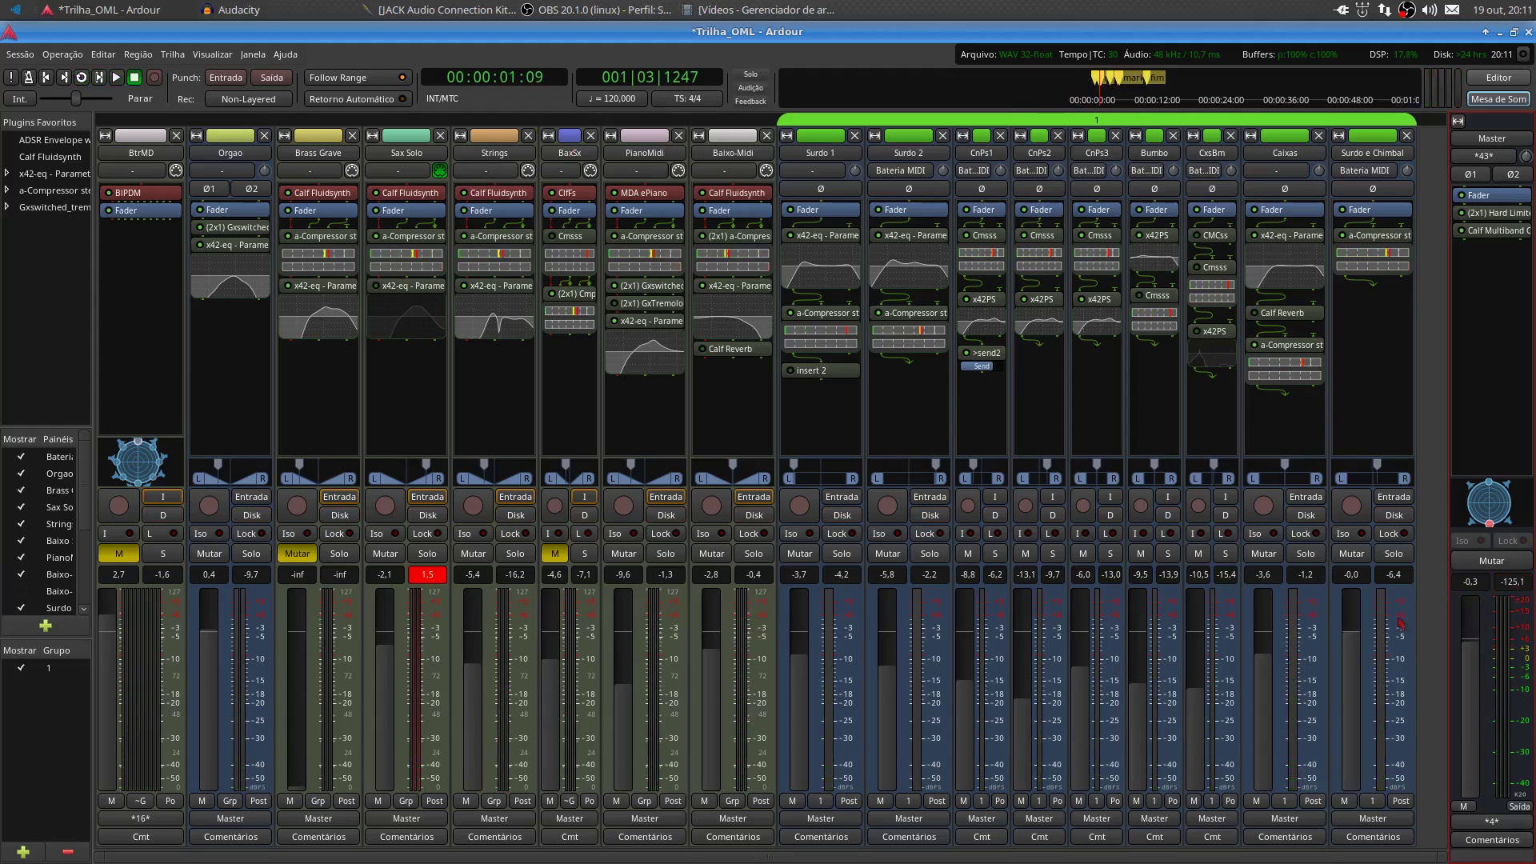
Back in the editor, choose K20/RMS metering for the Master and deactivate the drum track group
key(alt+e)
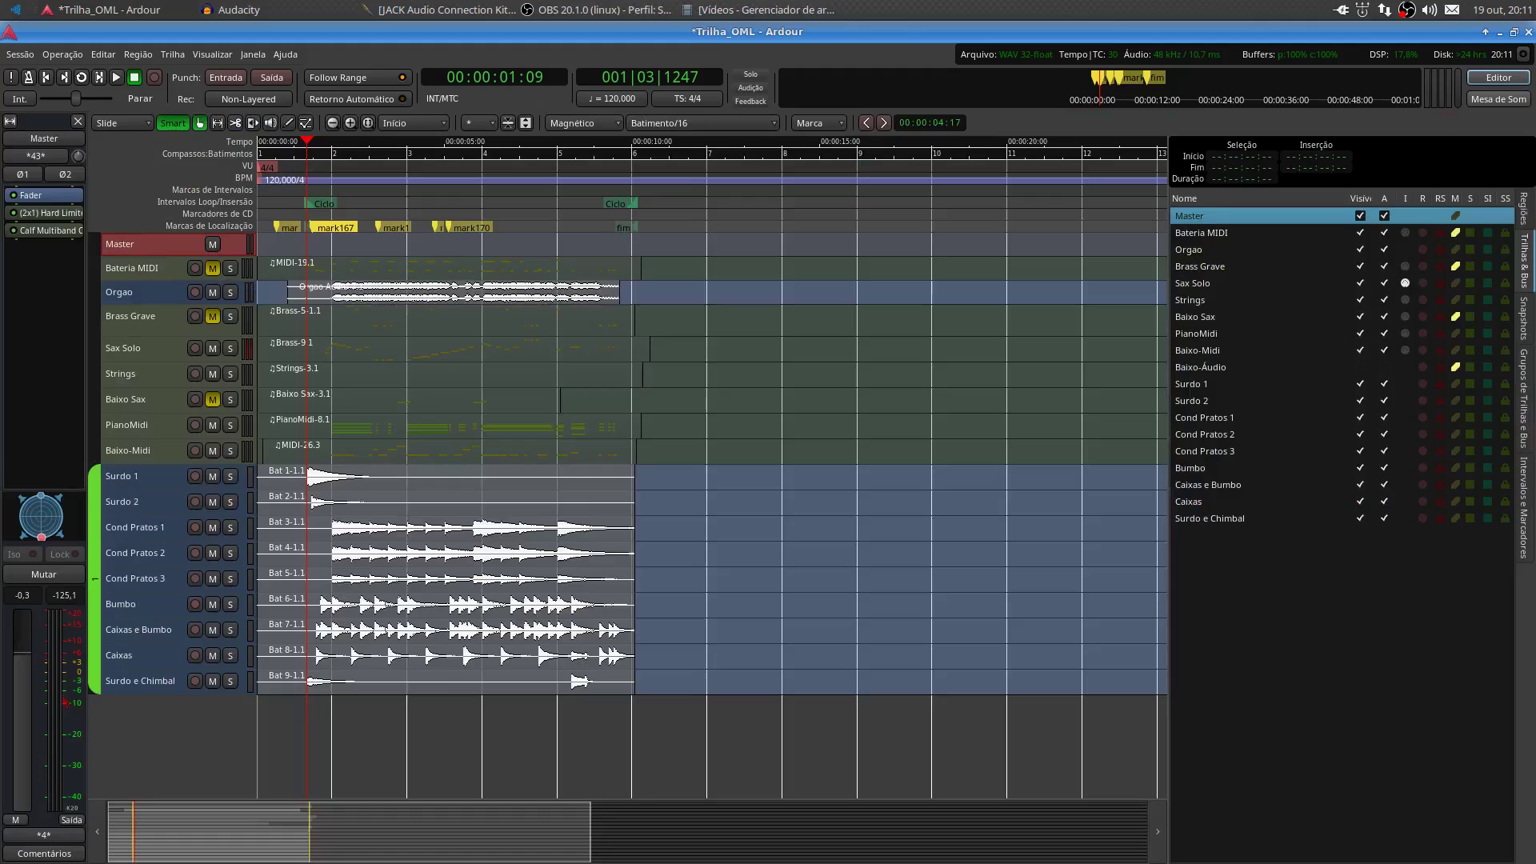
right_click(49, 674)
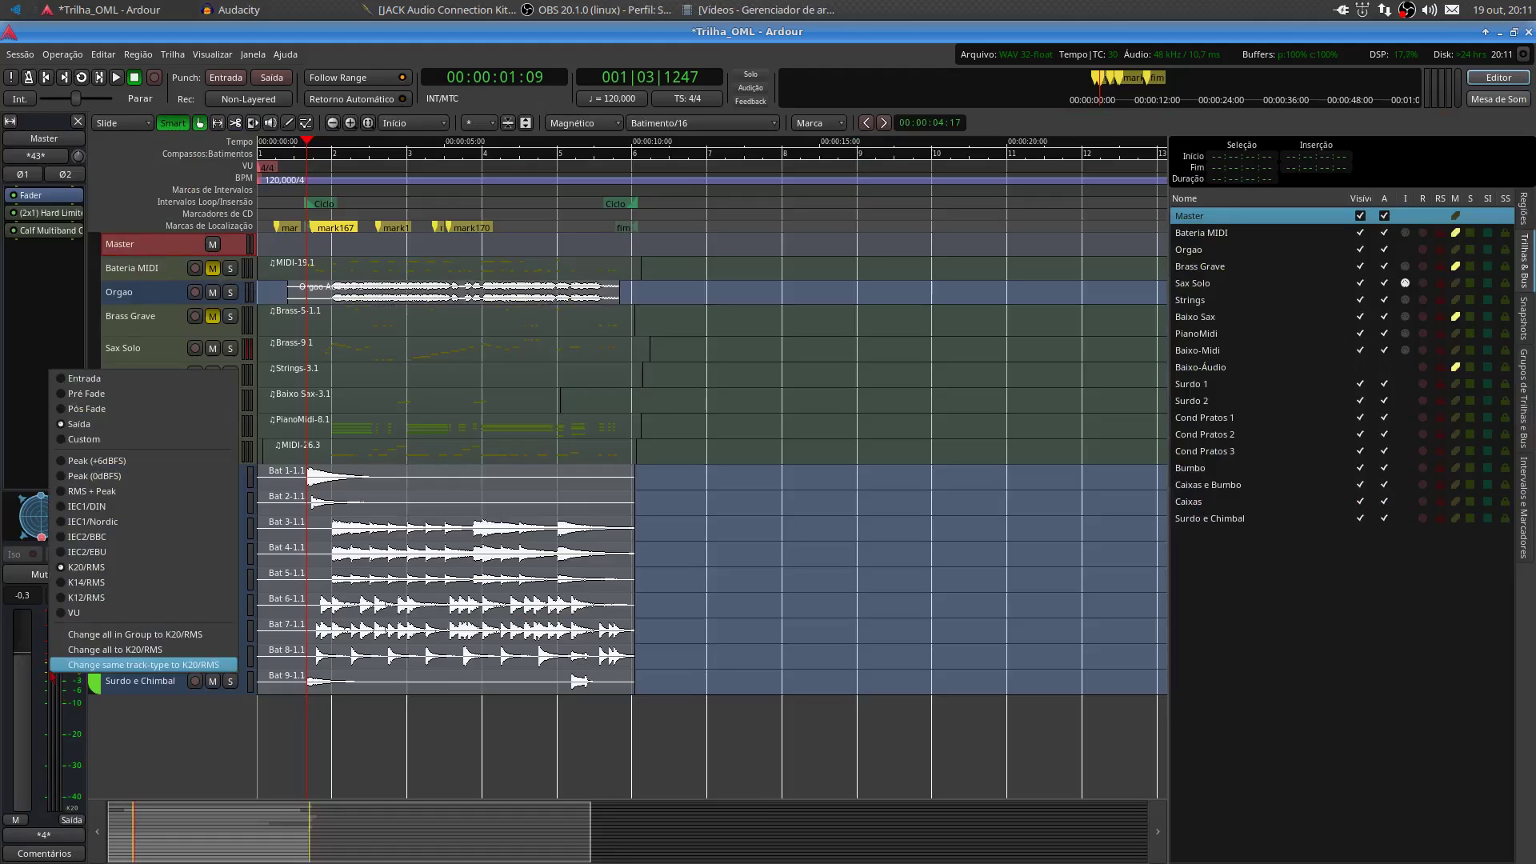
click(94, 567)
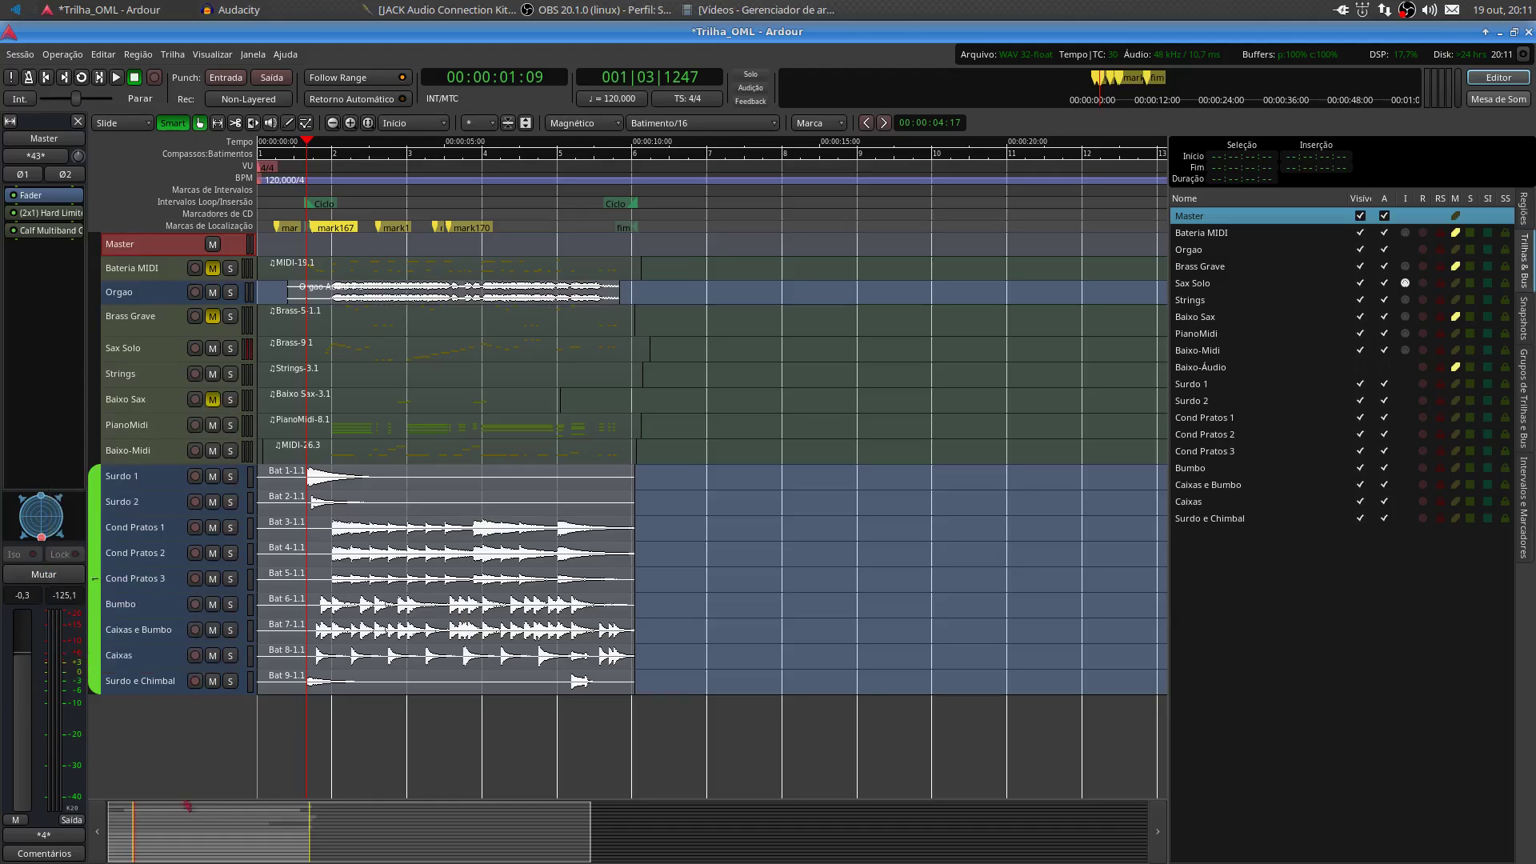
click(96, 579)
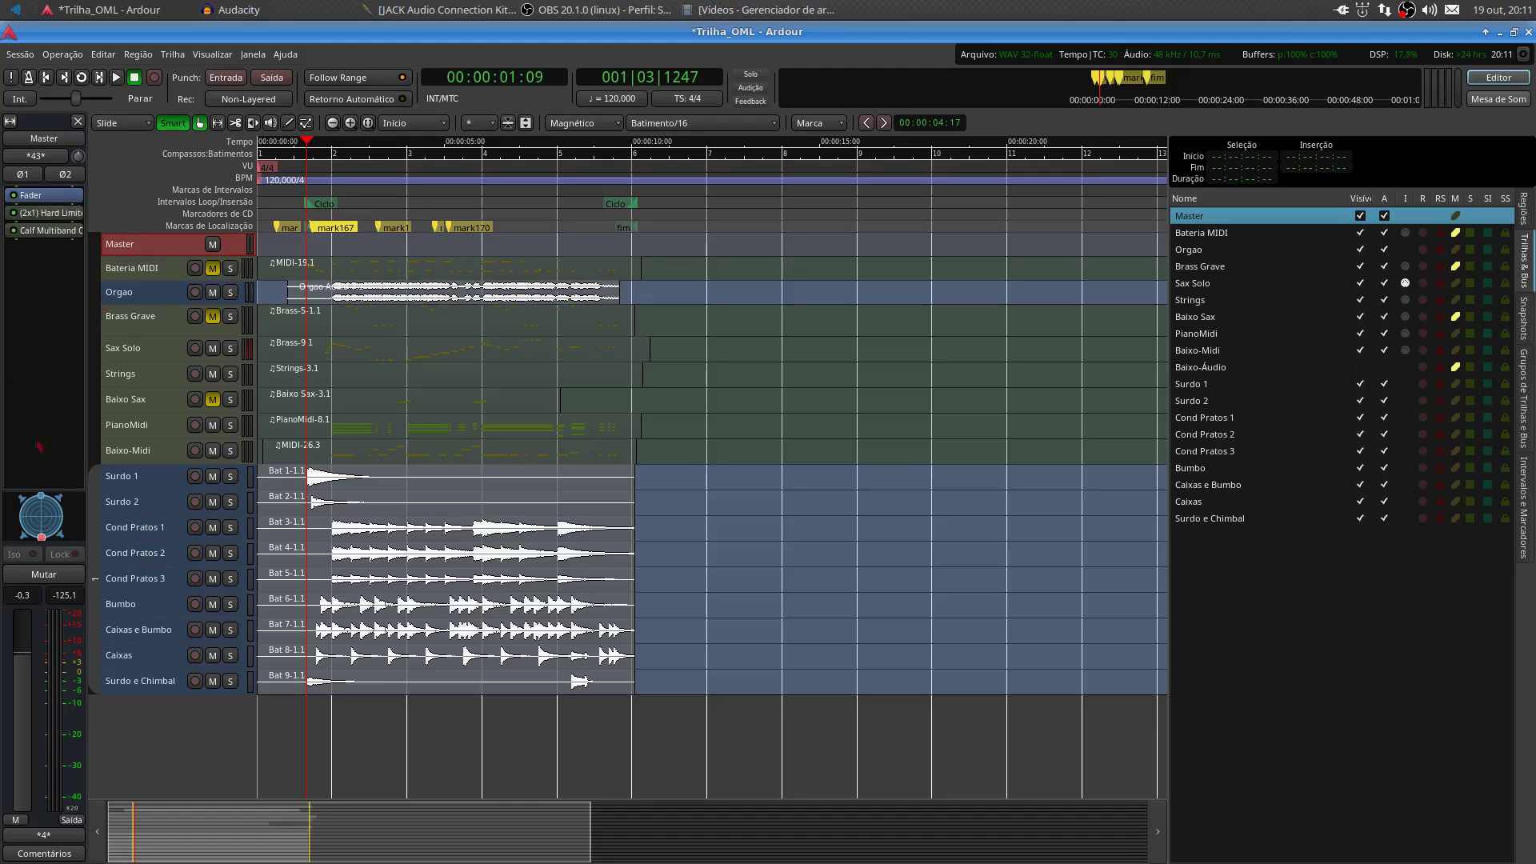
Filter the plugin manager by "calf", examine the Calf Fluidsynth entry's details and close it without adding a plugin
double_click(46, 288)
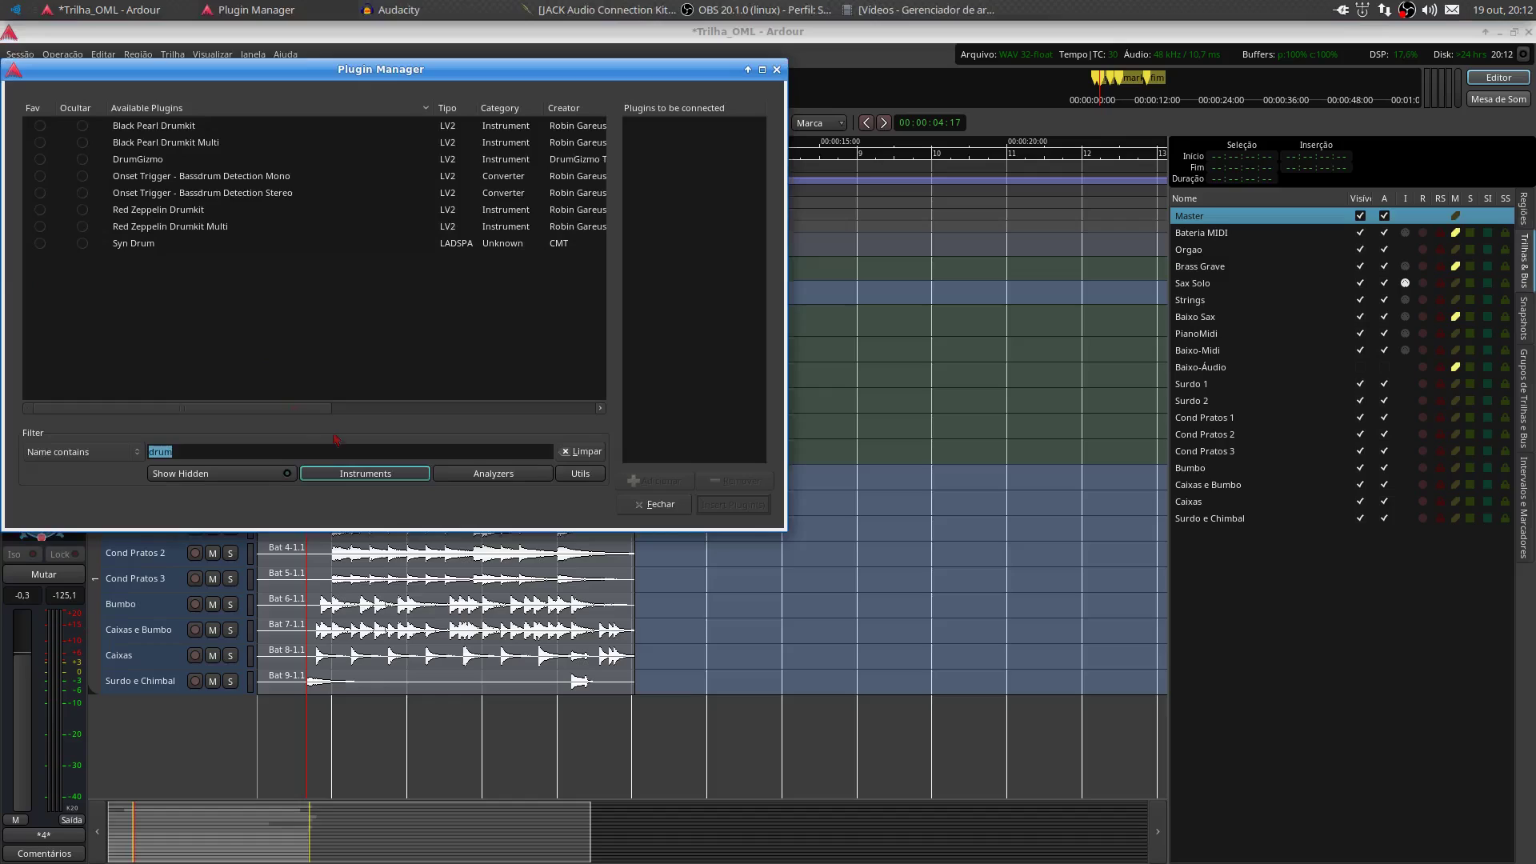
text(calf)
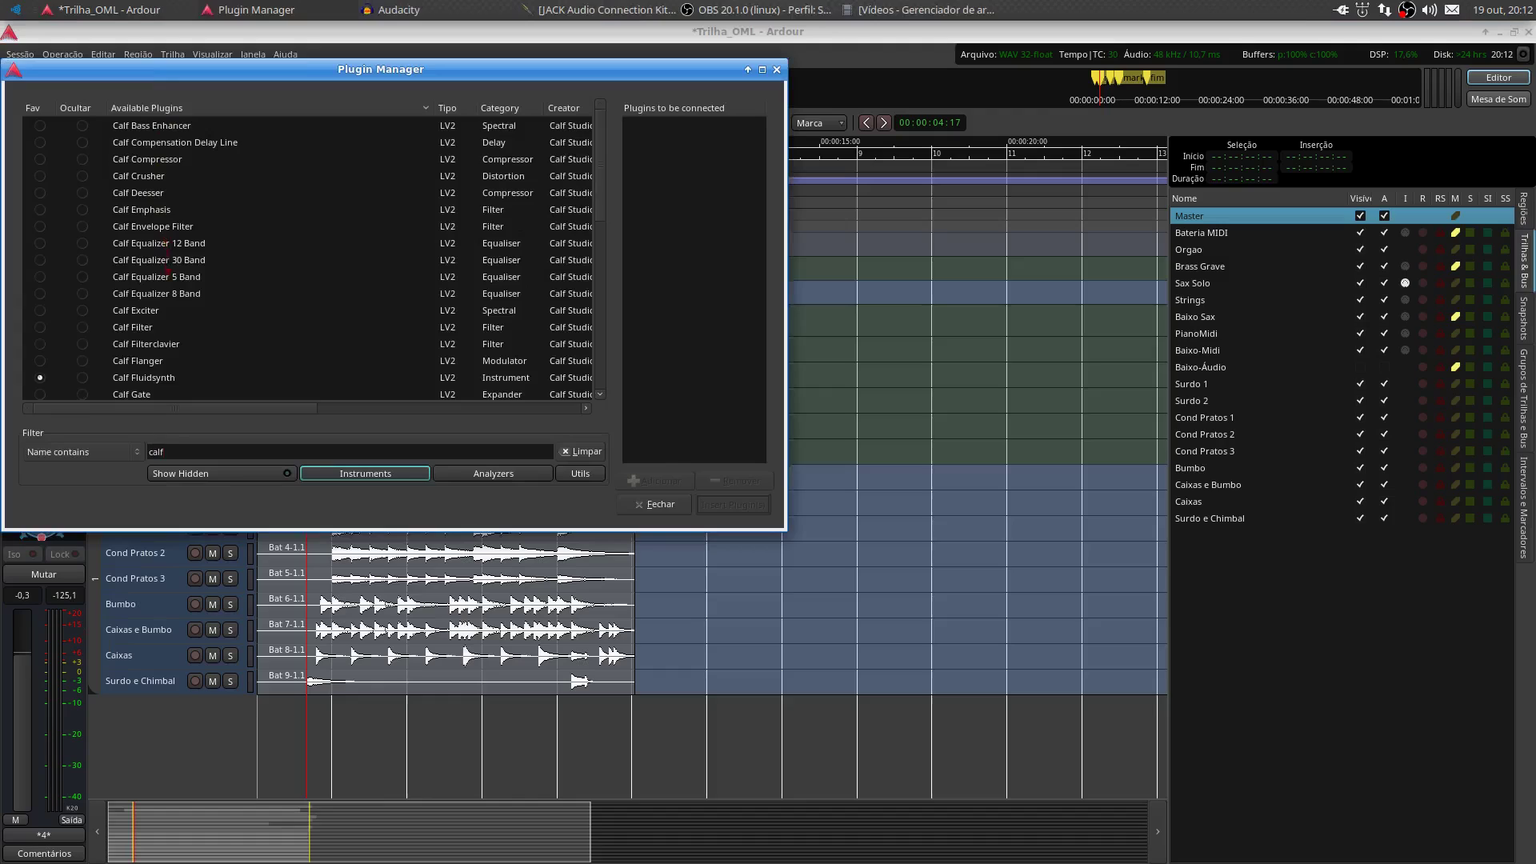
scroll(182, 380, down, 1)
click(144, 339)
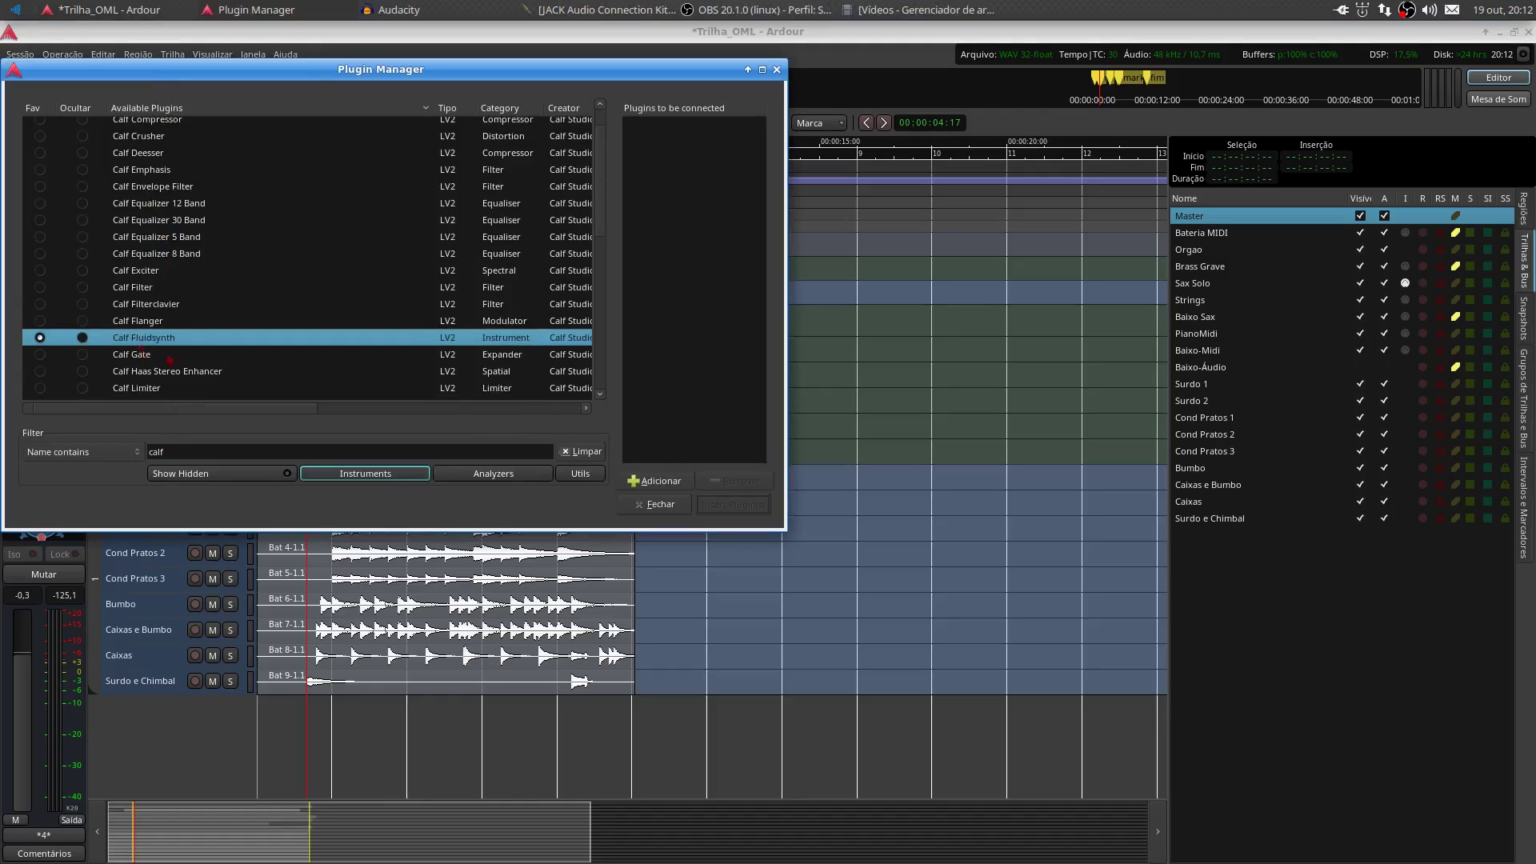
drag(241, 409, 482, 416)
click(653, 508)
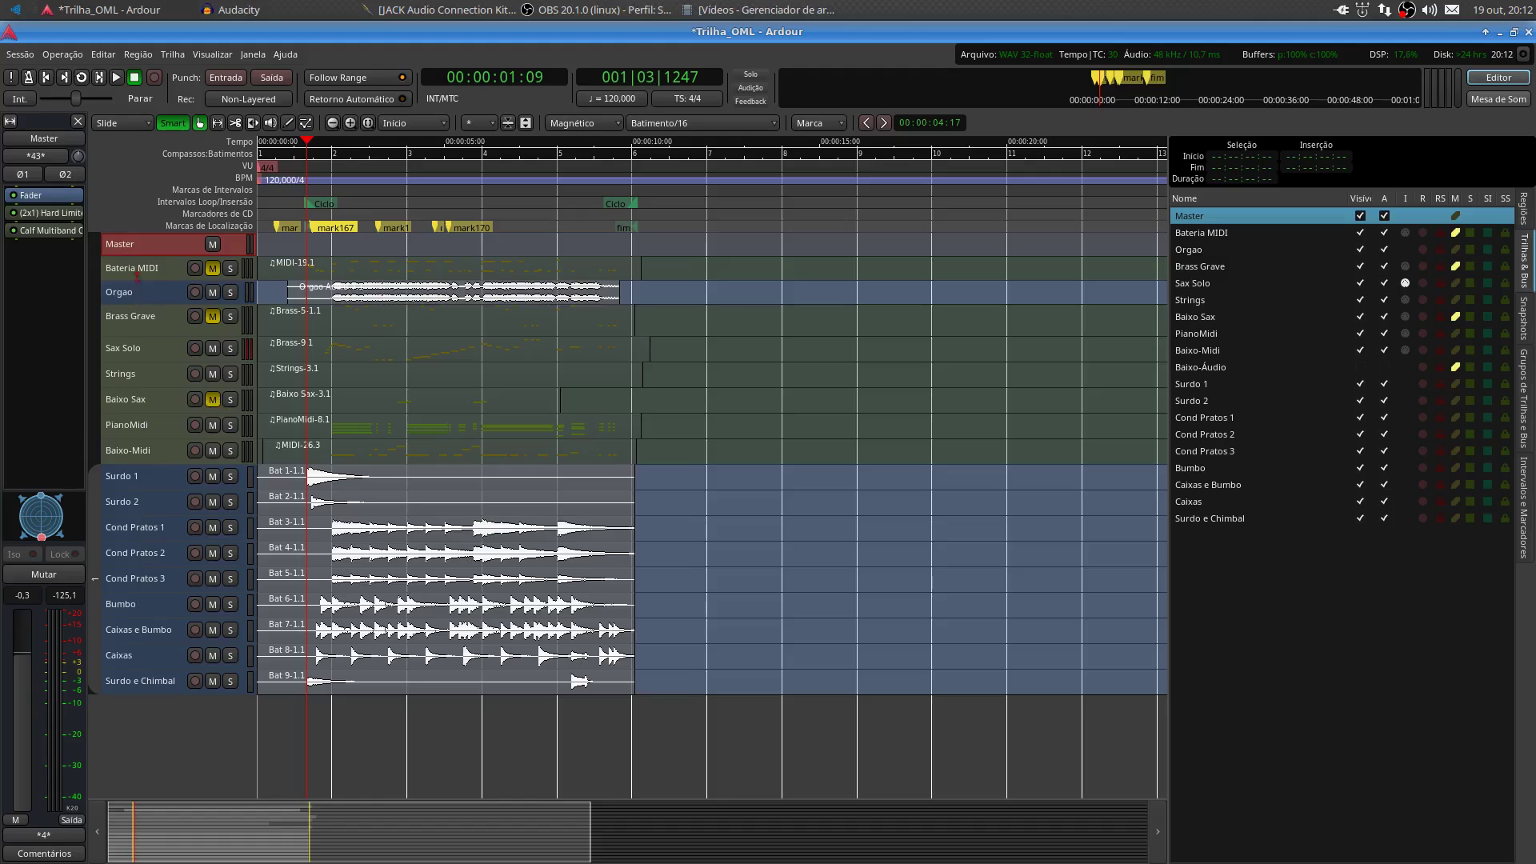
Reduce the Brass Grave track's height, and show the channel strips of Strings, Sax Solo and Bateria MIDI
click(137, 322)
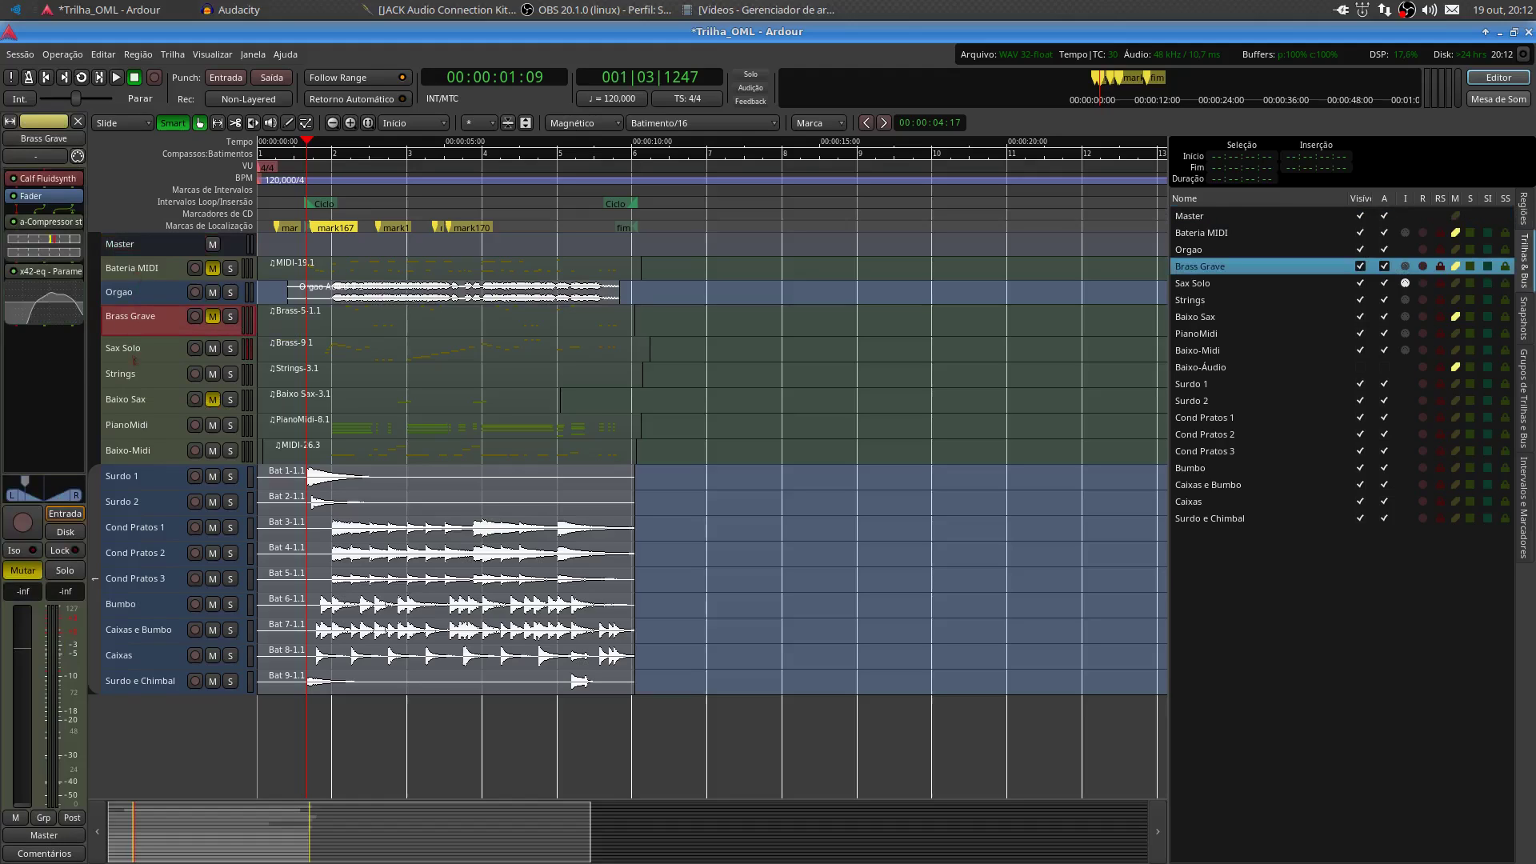
drag(130, 331, 131, 322)
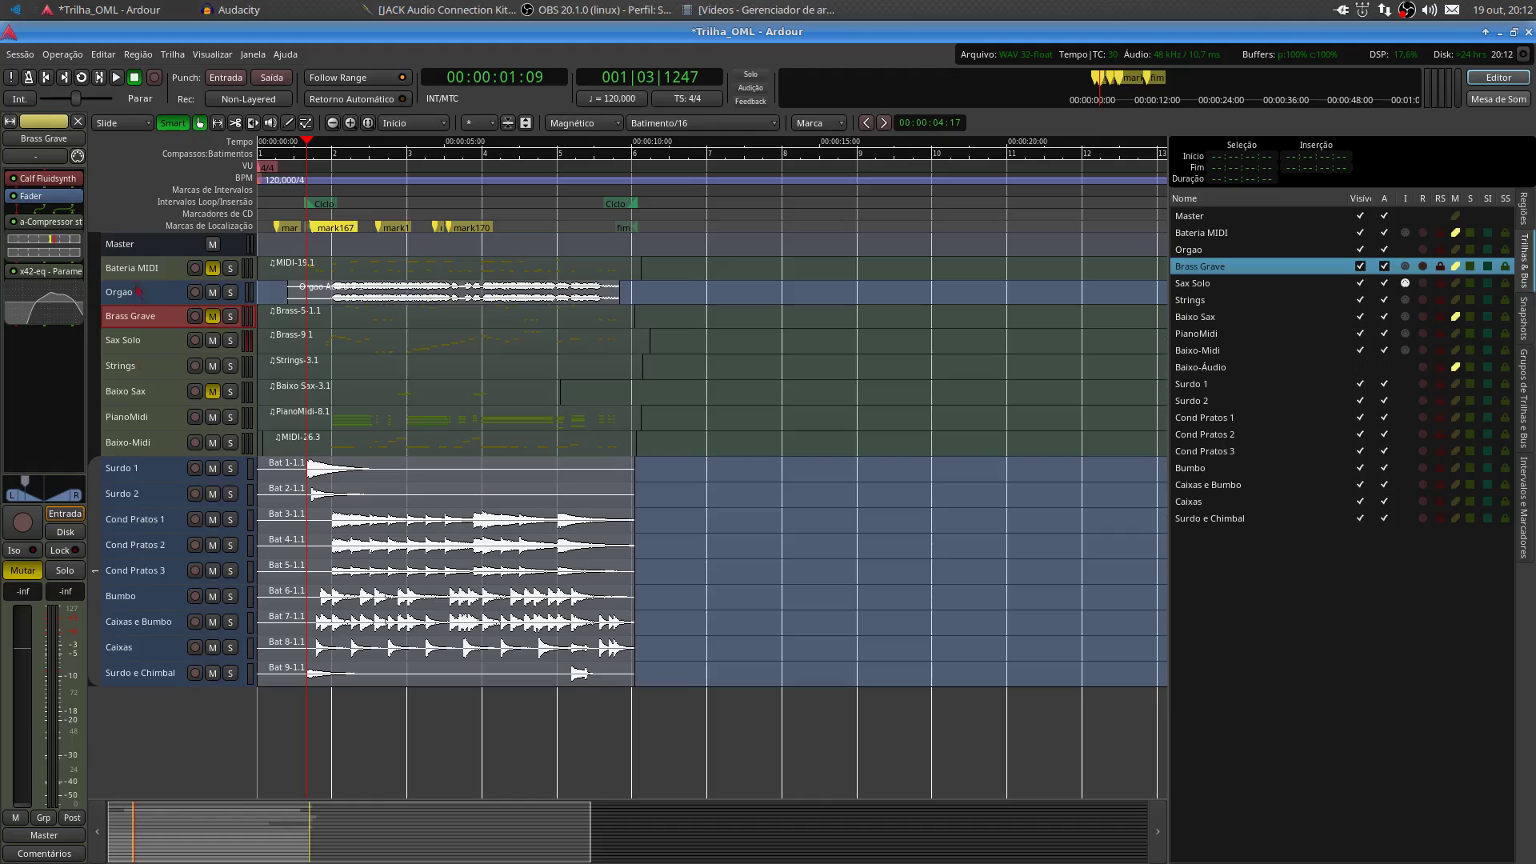
click(140, 357)
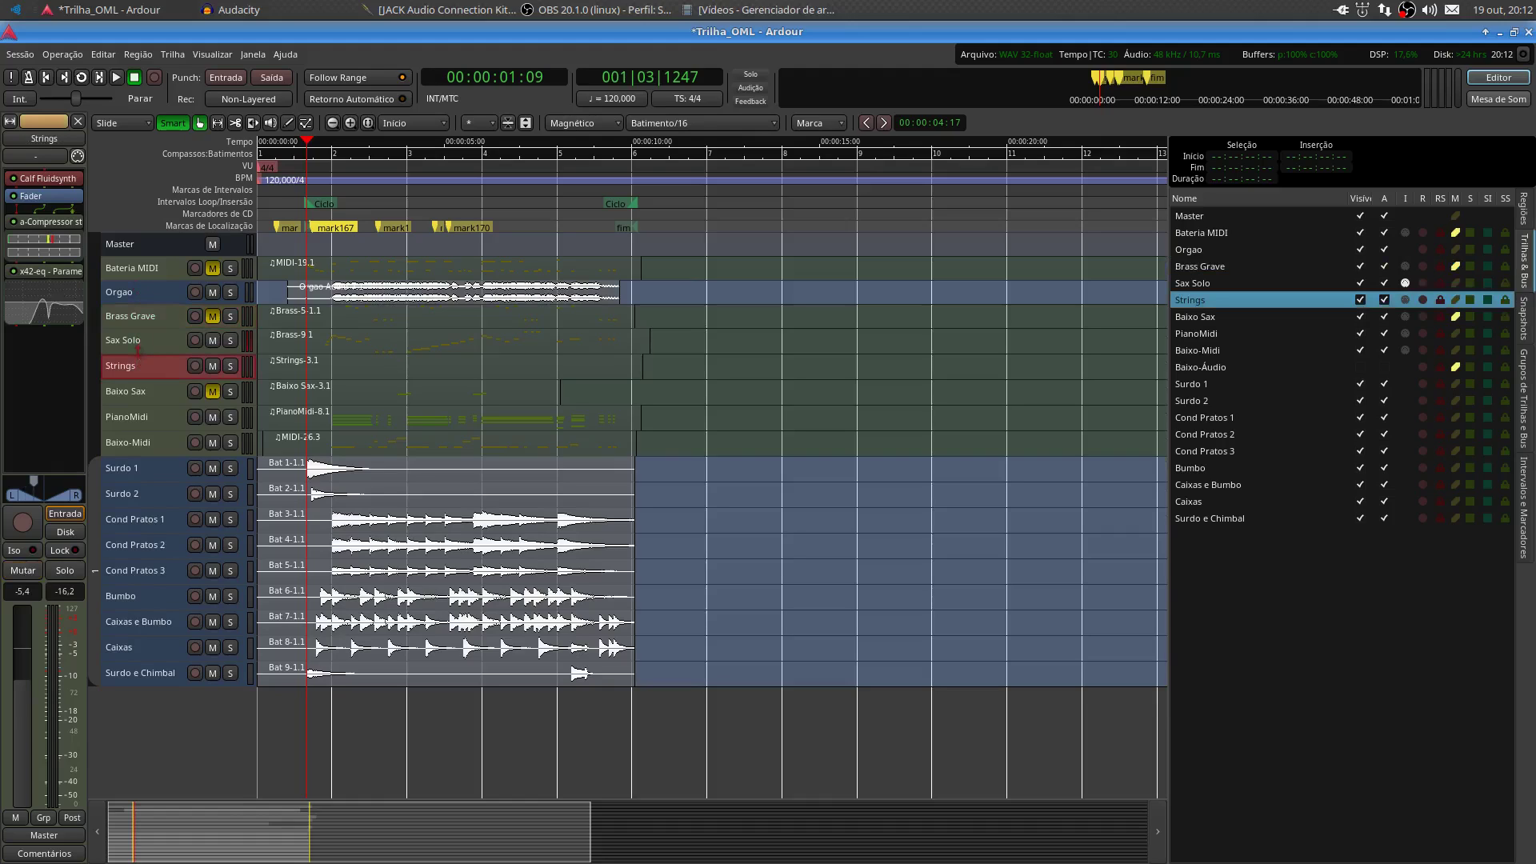
click(138, 347)
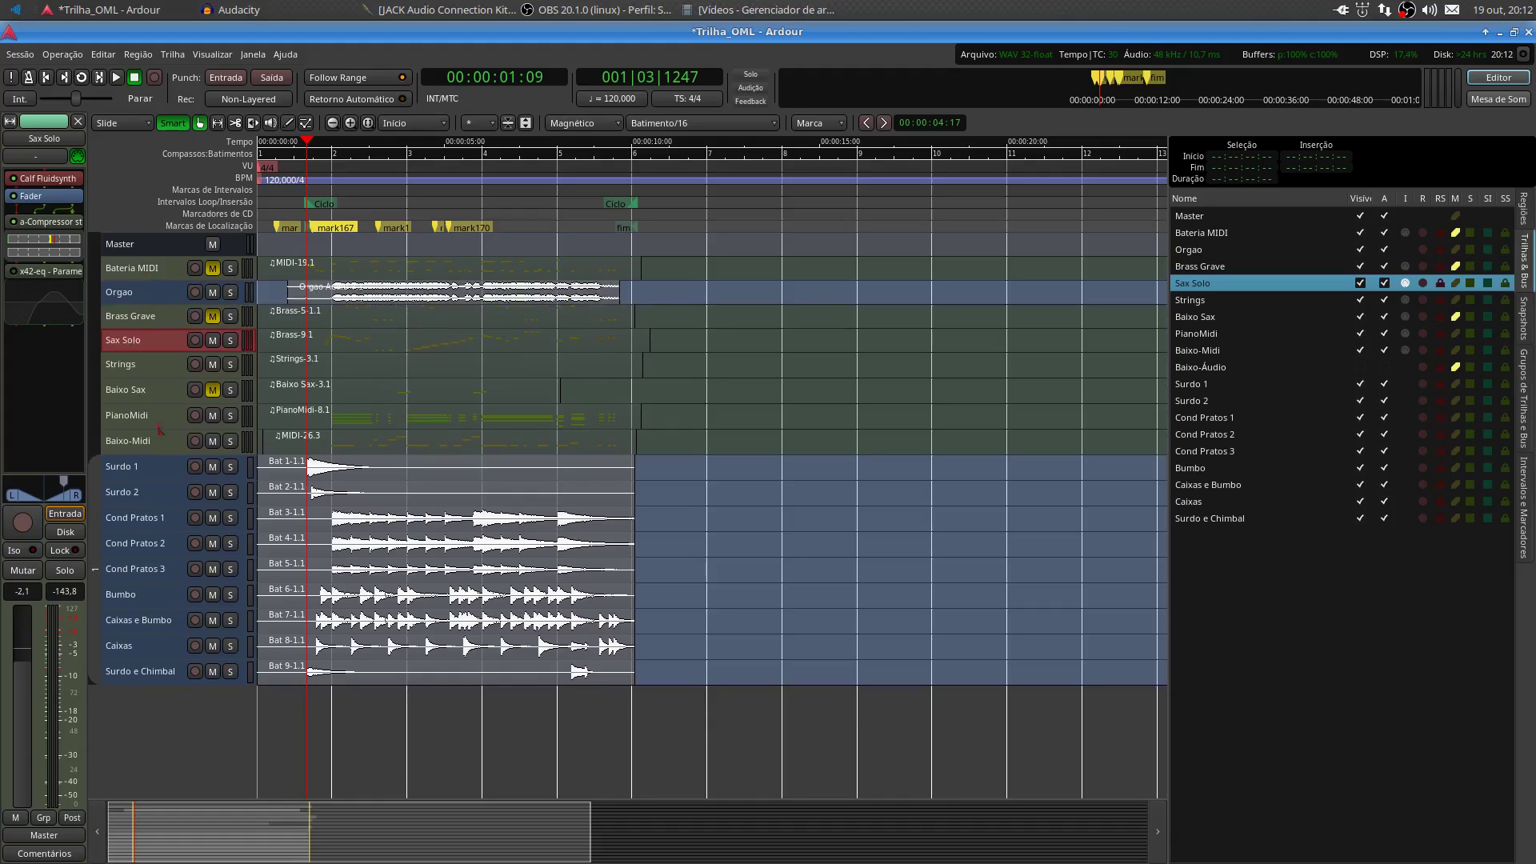
click(137, 274)
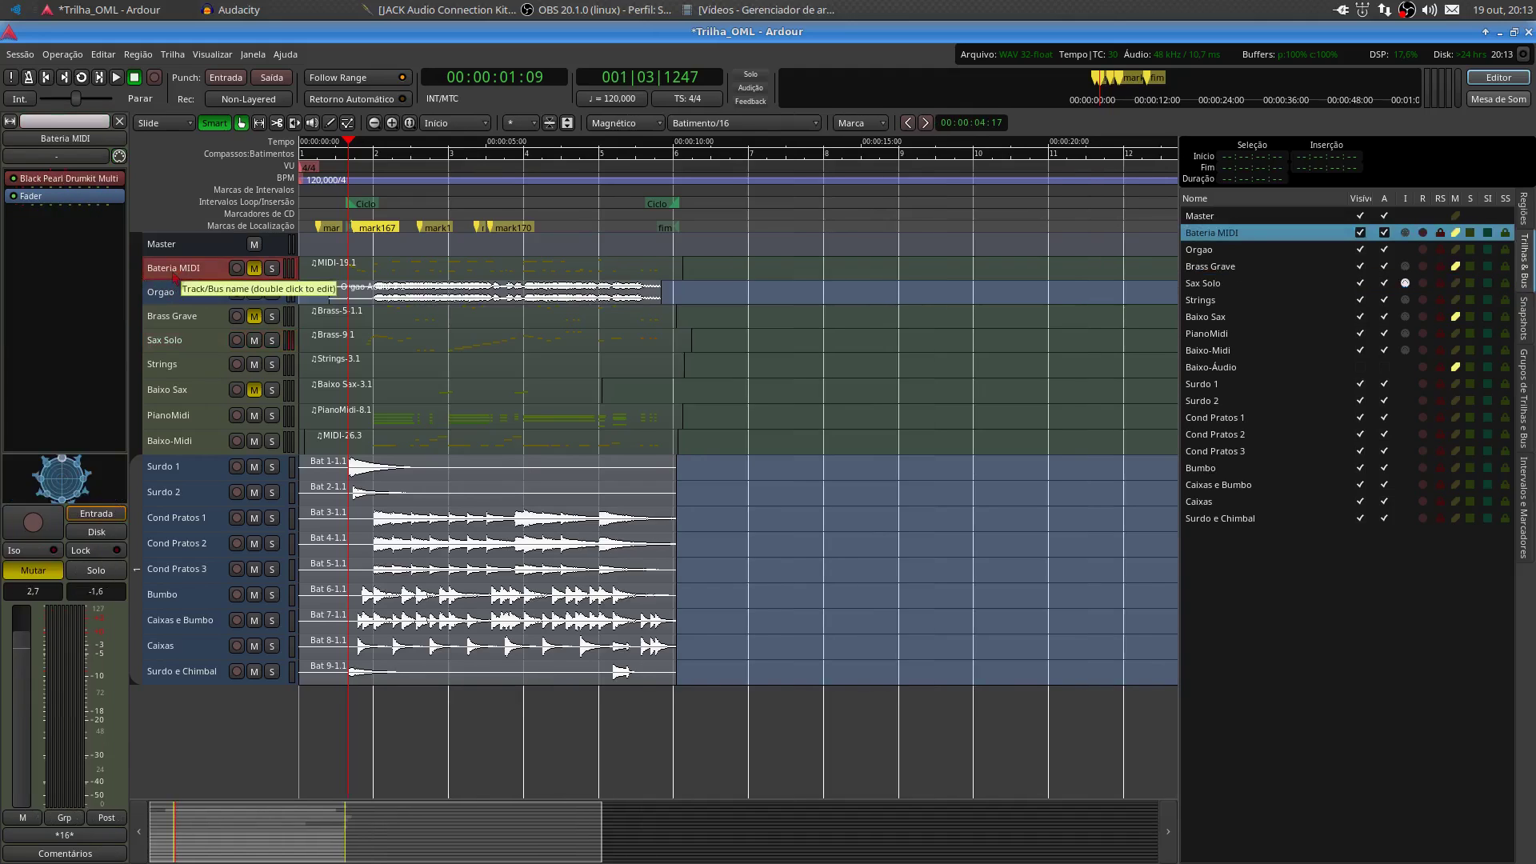
drag(180, 278, 185, 248)
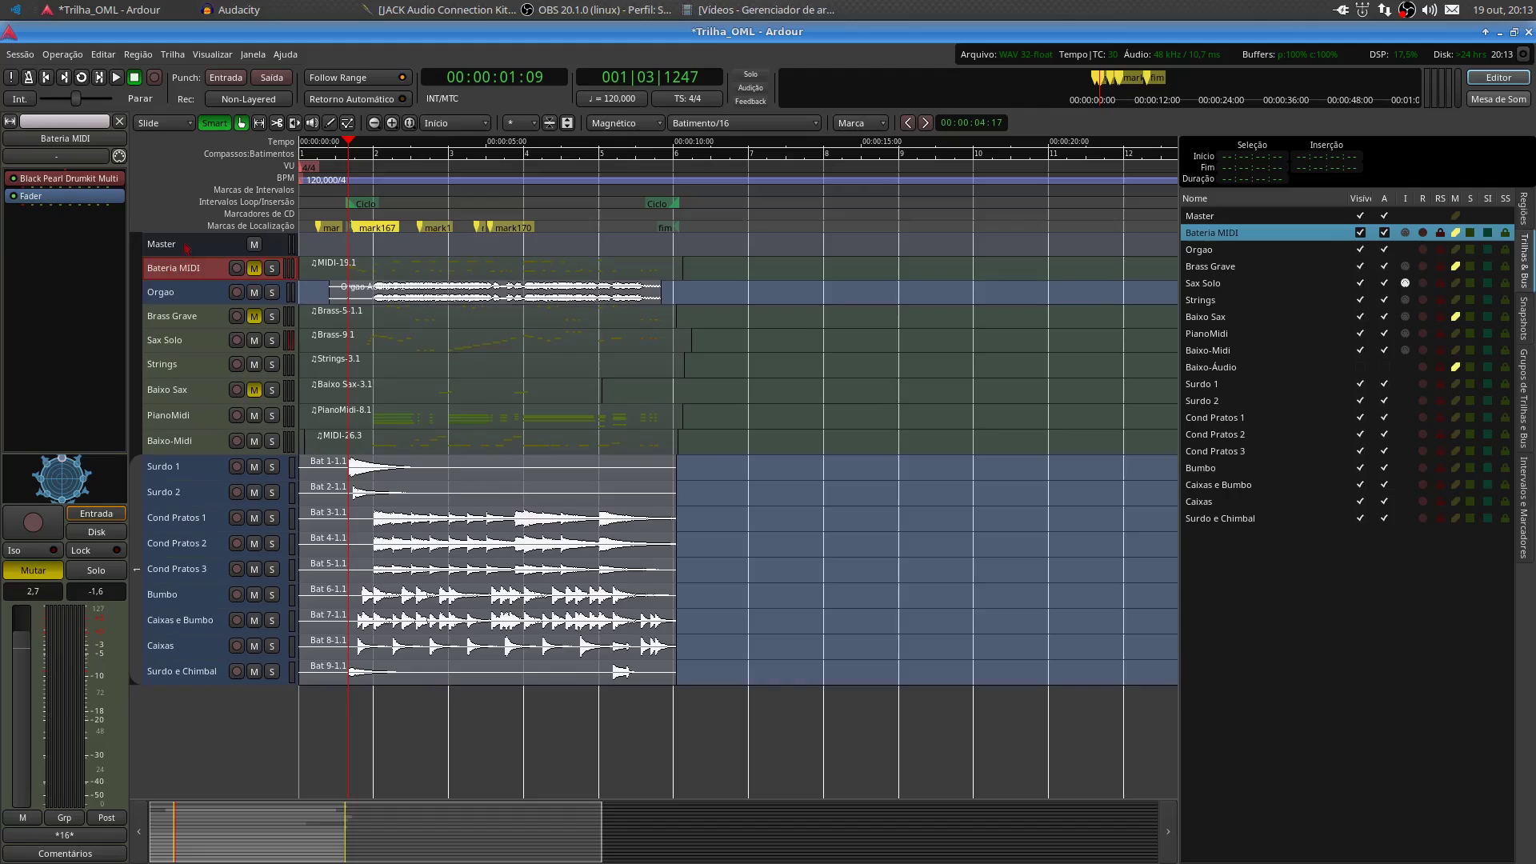